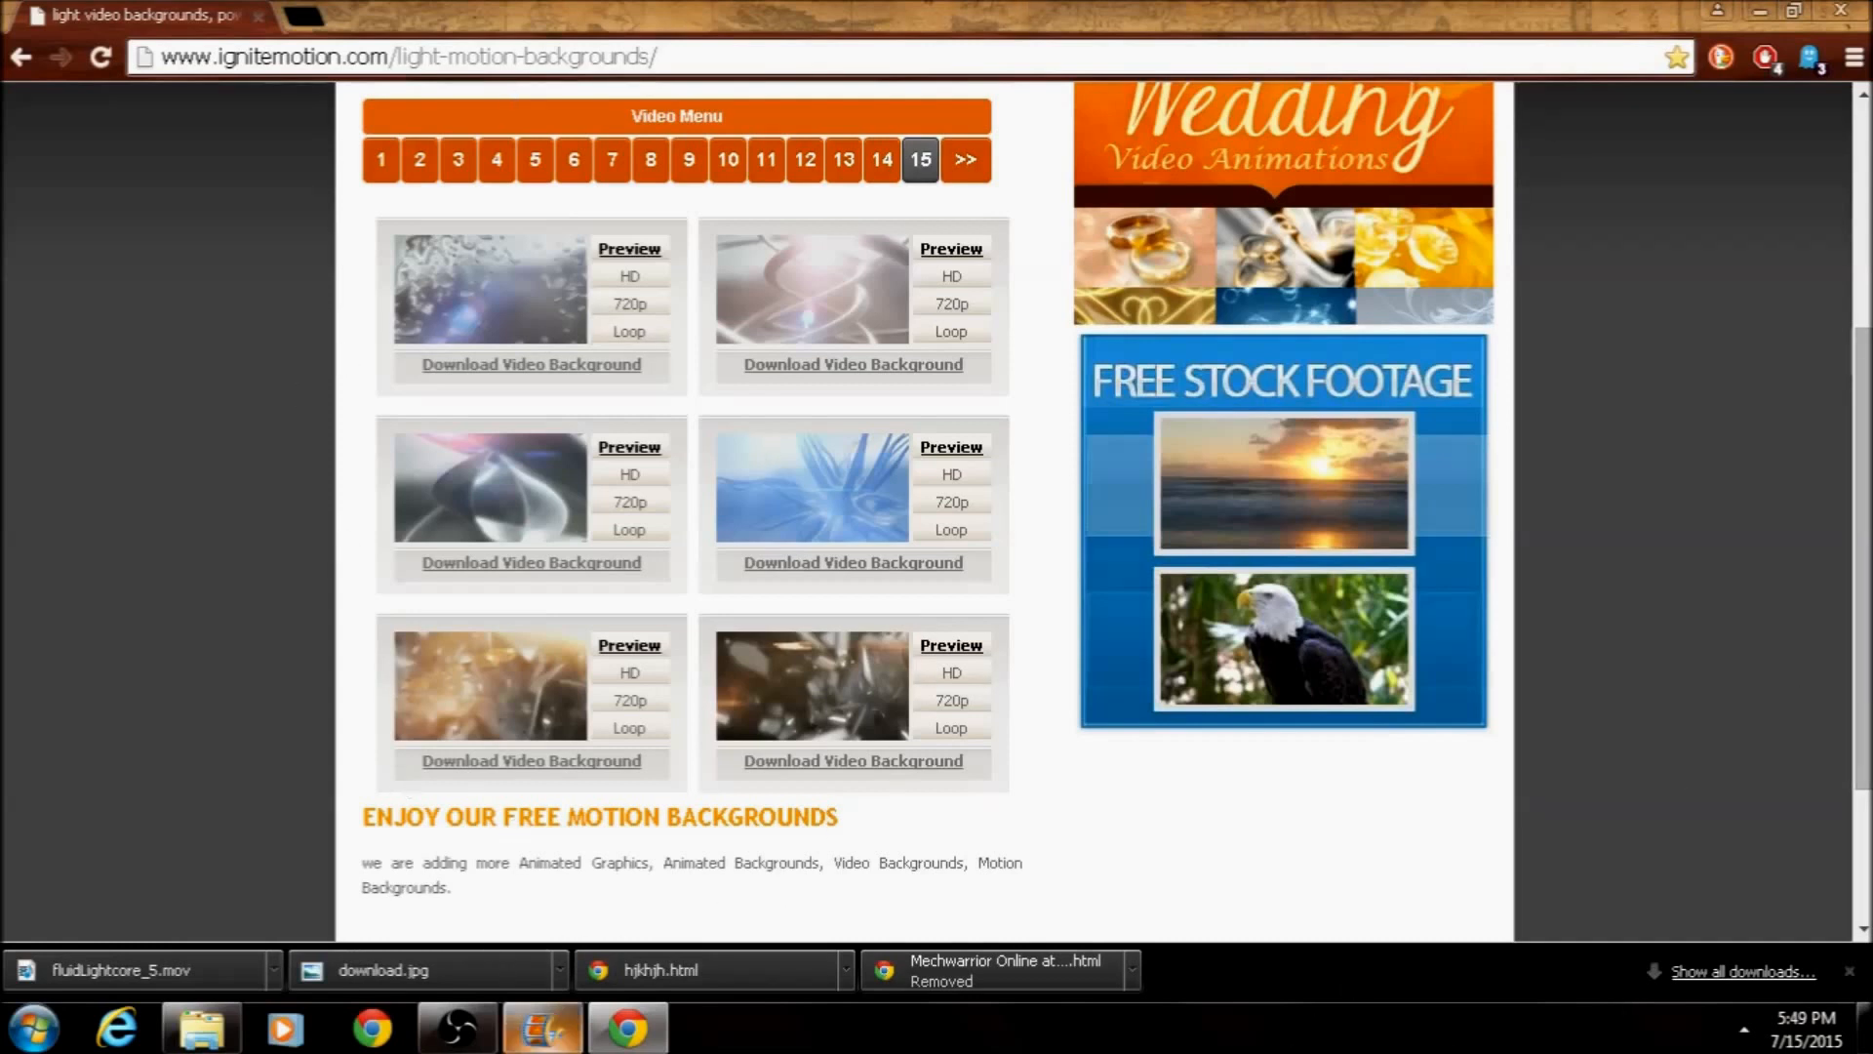
Switch to Movie Maker and play the raindrop background clip
{"action": "left_click", "coordinate": [459, 1028]}
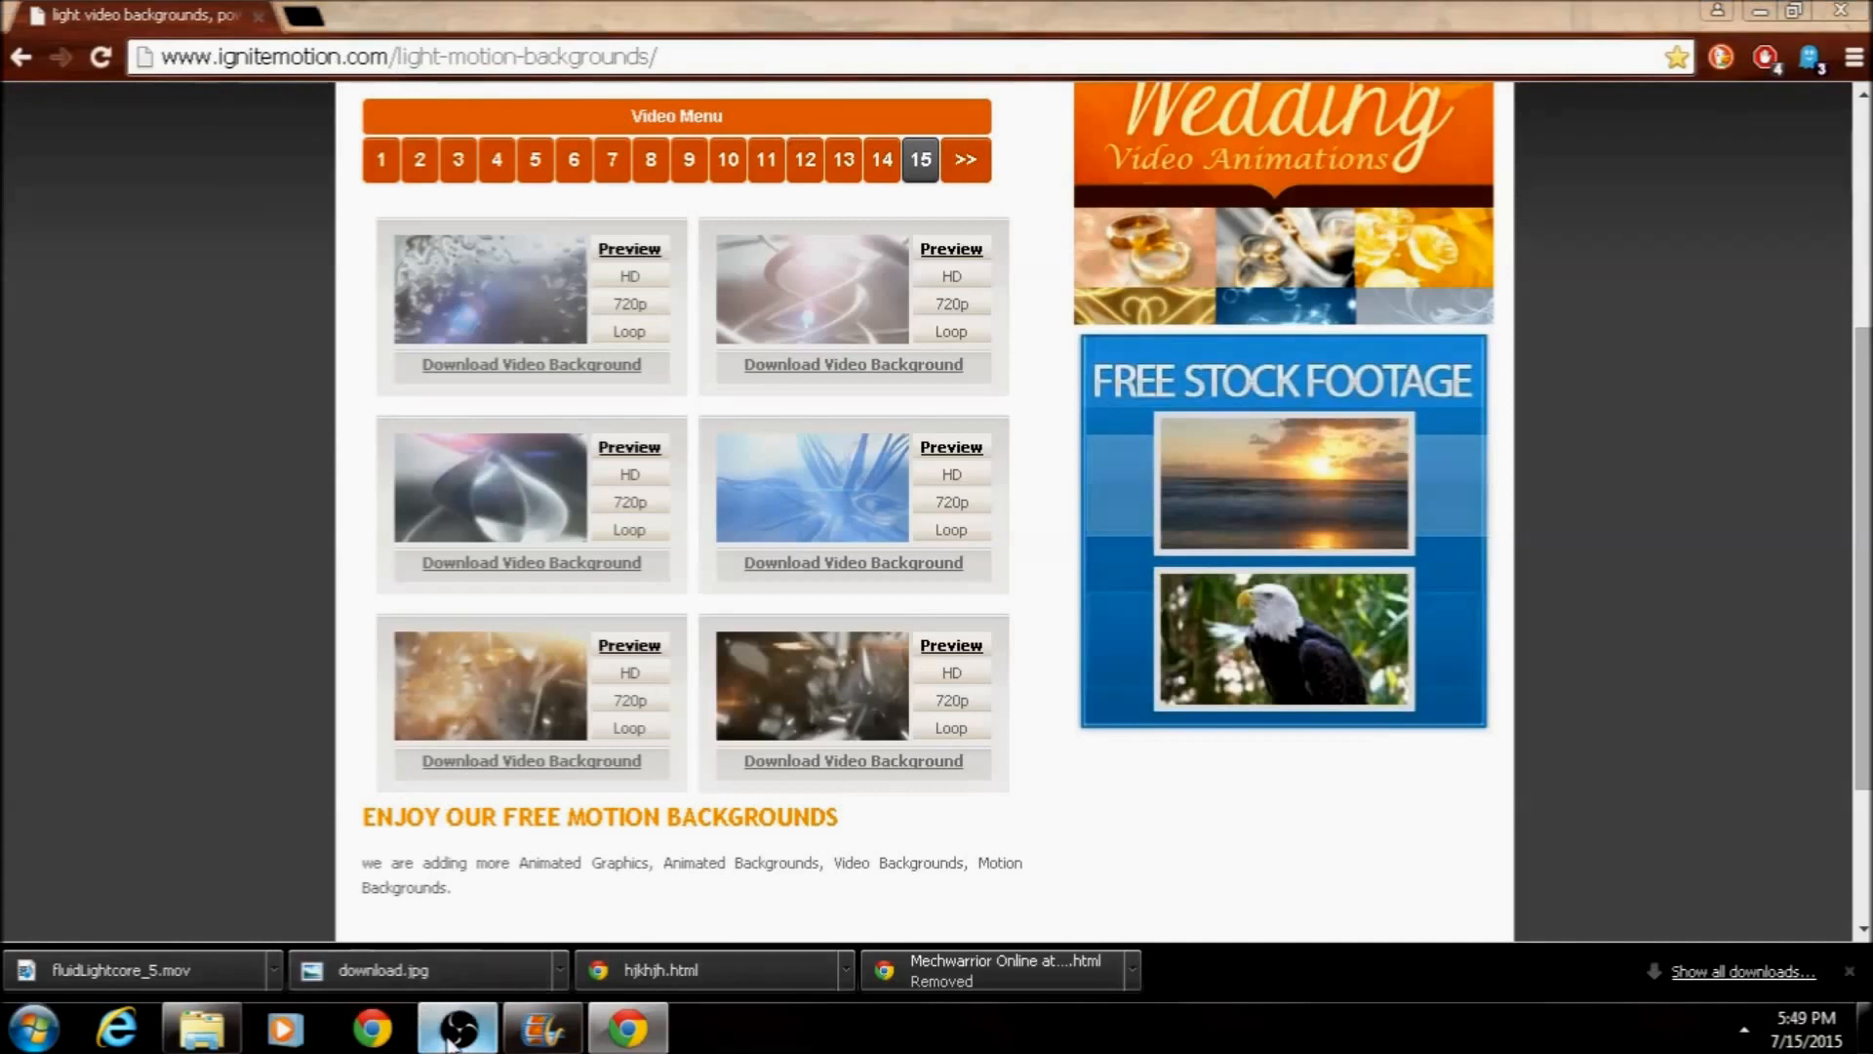
{"action": "left_click", "coordinate": [539, 1039]}
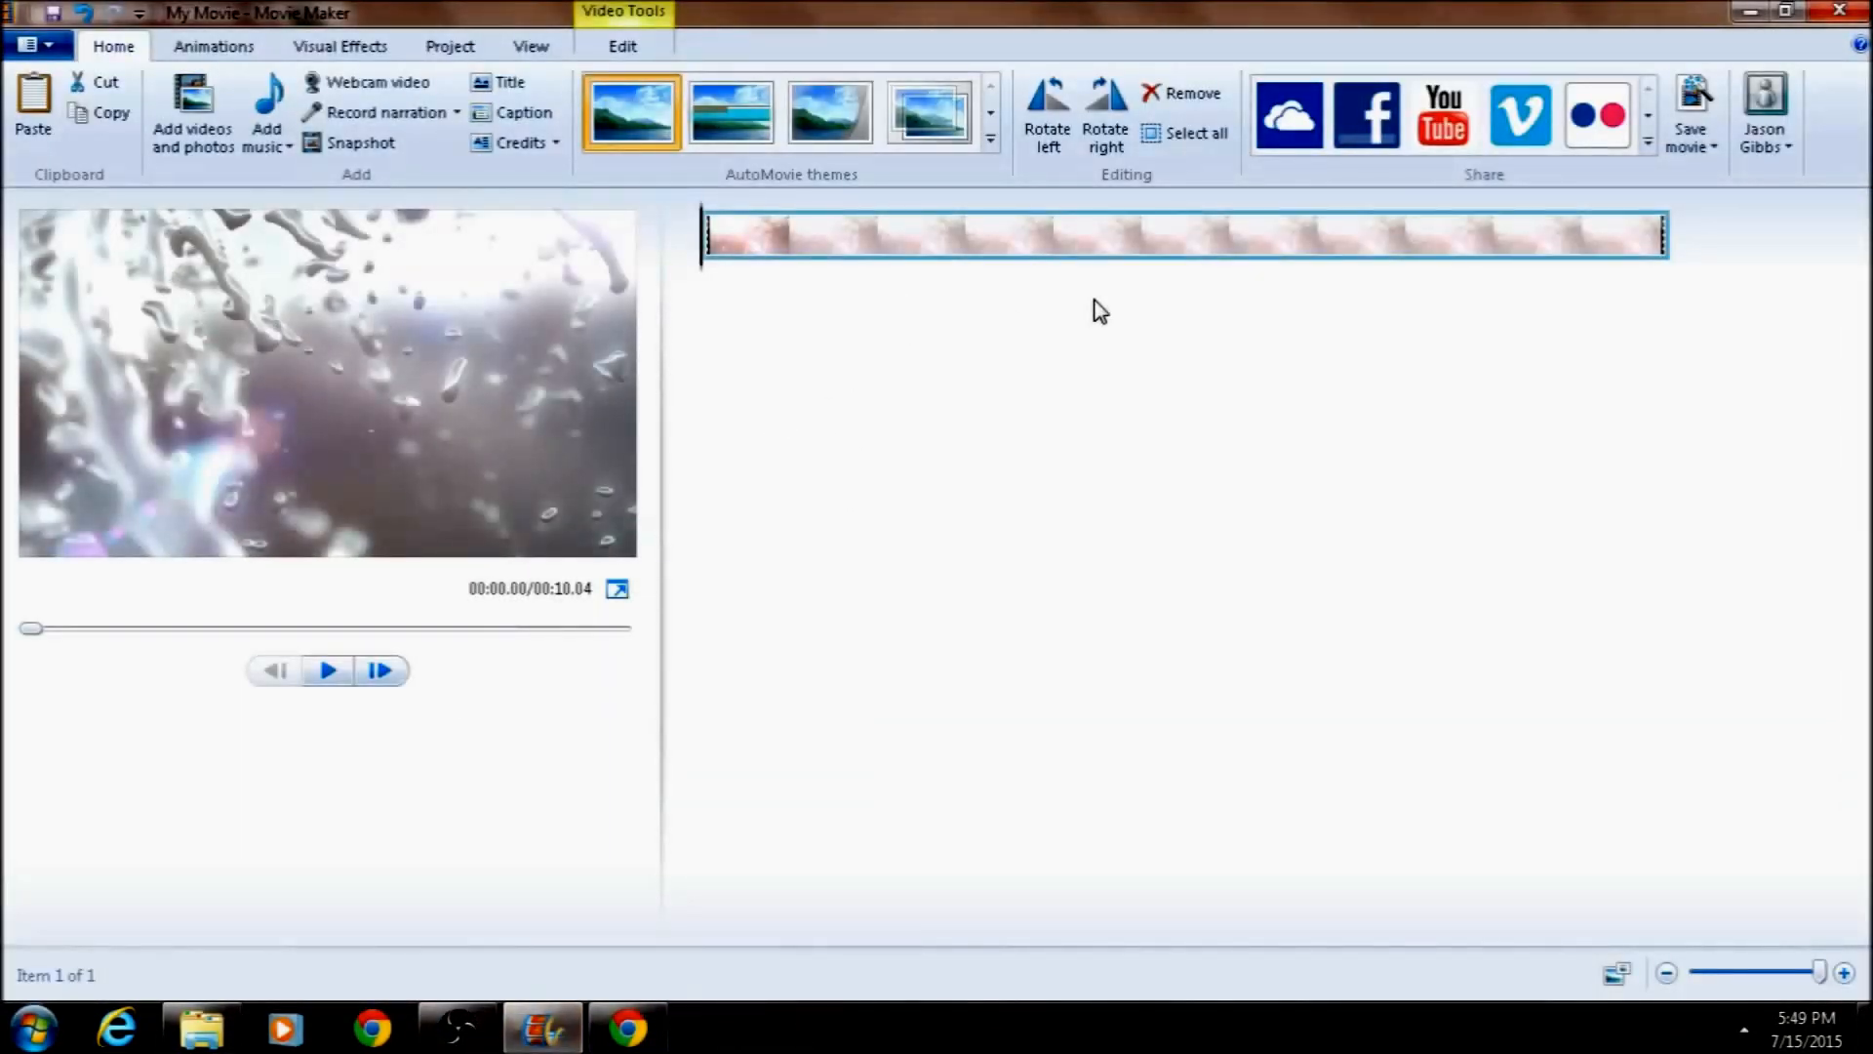
{"action": "left_click", "coordinate": [339, 678]}
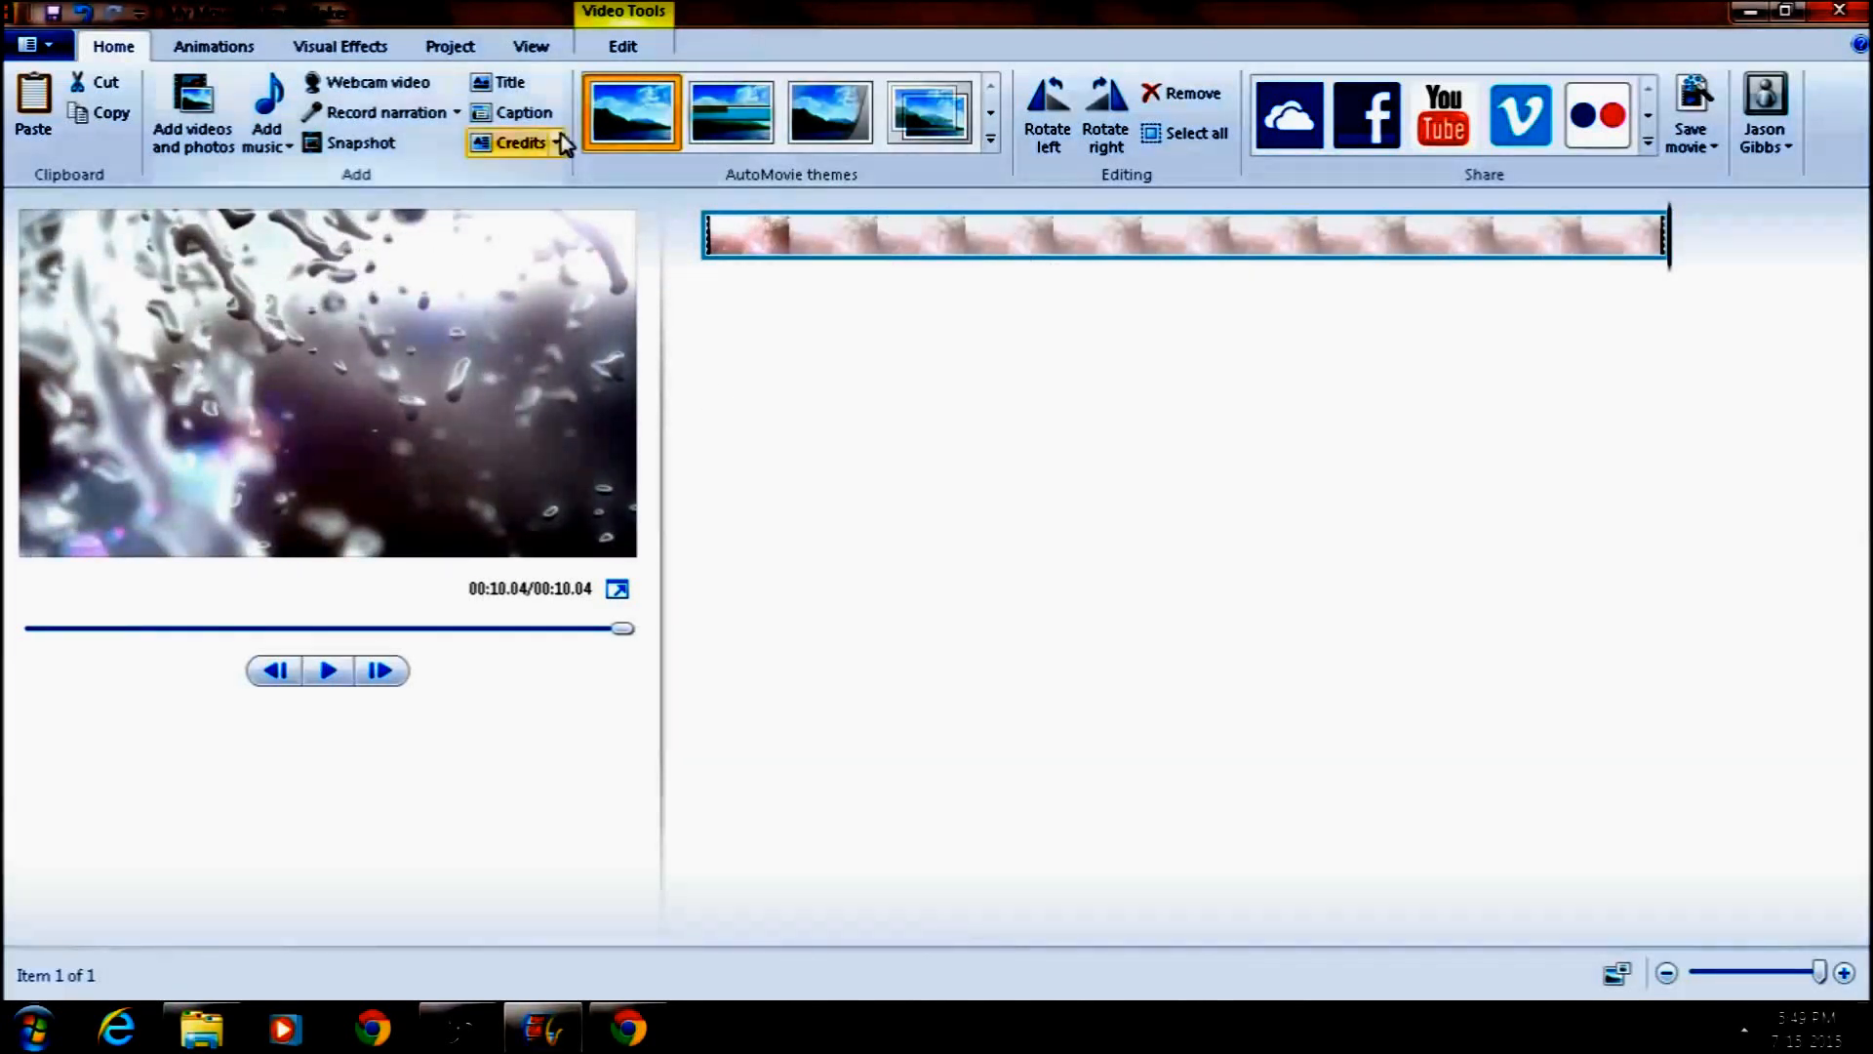
Add a caption at the start of the background clip reading "Video Games"
{"action": "left_click", "coordinate": [713, 234]}
{"action": "left_click", "coordinate": [525, 114]}
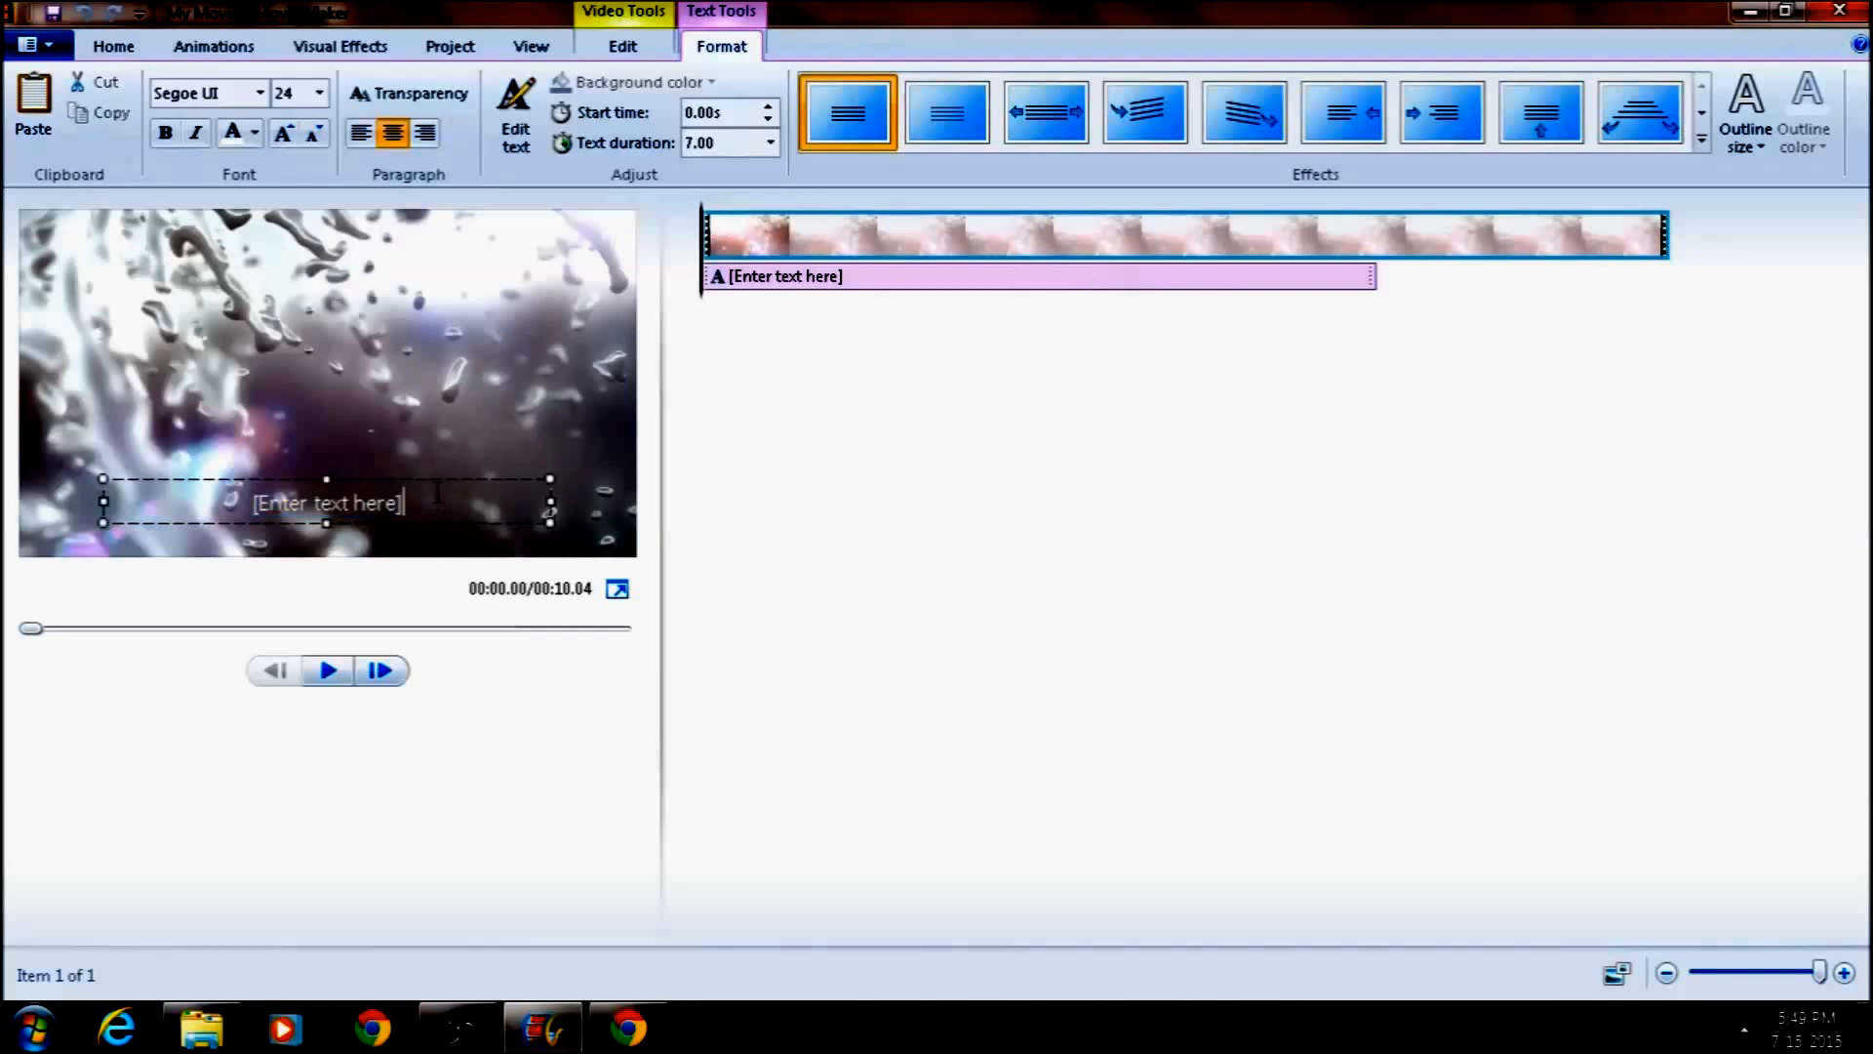
{"action": "type", "text": "Video Games"}
Set the "Video Games" caption's font to Impact at size 72
{"action": "left_click_drag", "start_coordinate": [392, 502], "coordinate": [261, 505]}
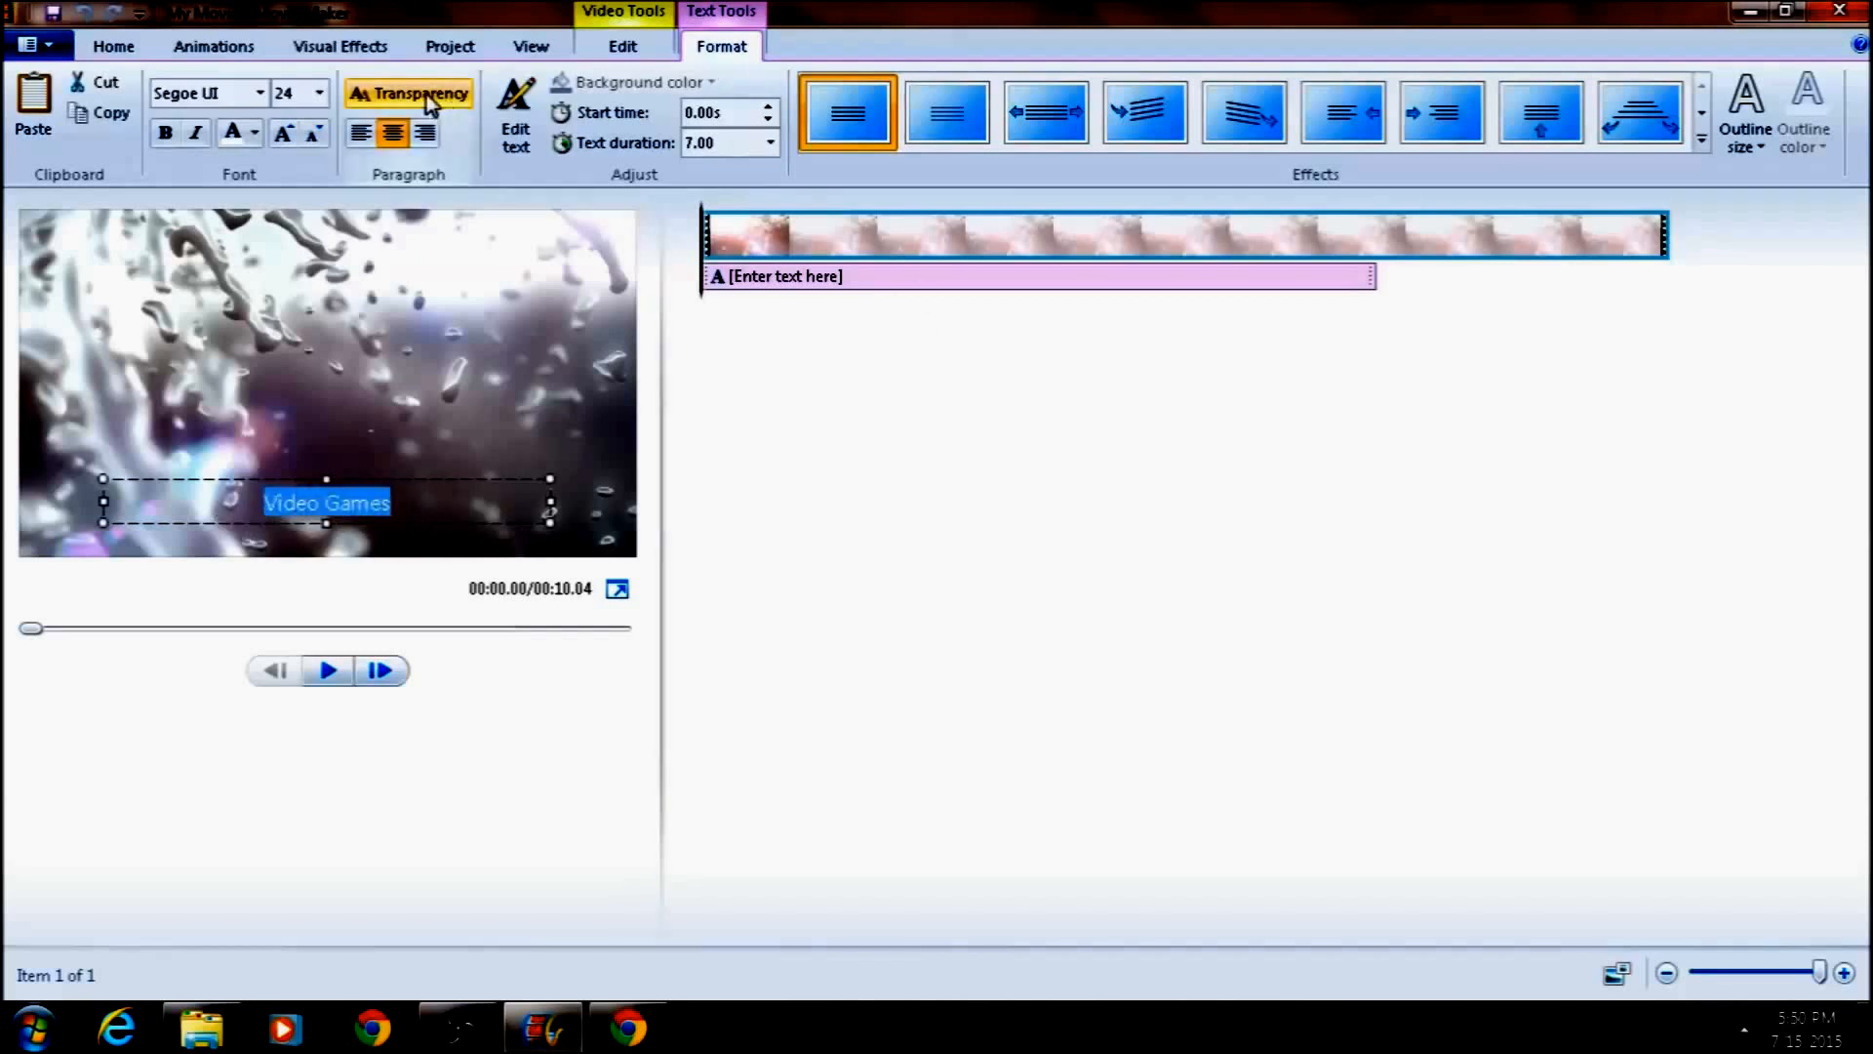
{"action": "left_click", "coordinate": [259, 93]}
{"action": "left_click", "coordinate": [276, 147]}
{"action": "left_click", "coordinate": [319, 93]}
{"action": "left_click", "coordinate": [290, 474]}
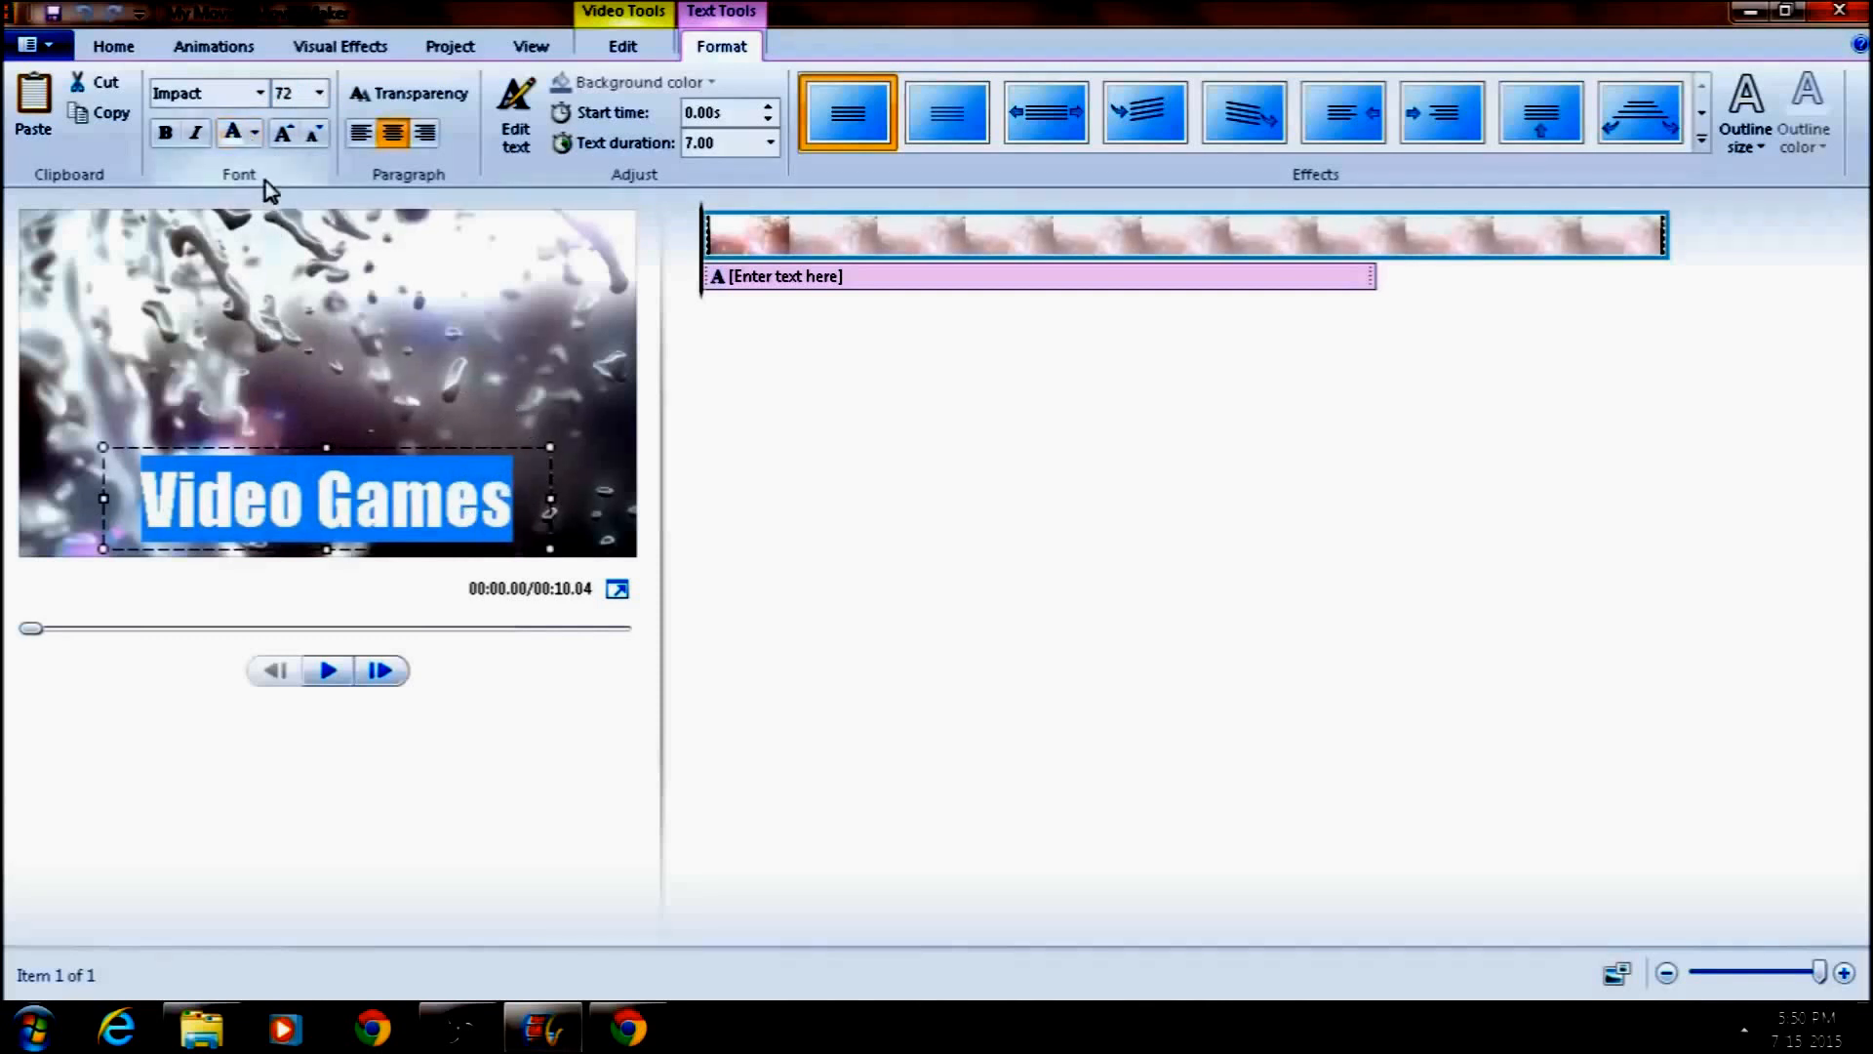
Change the "Video Games" caption's text color to black
{"action": "left_click", "coordinate": [256, 132]}
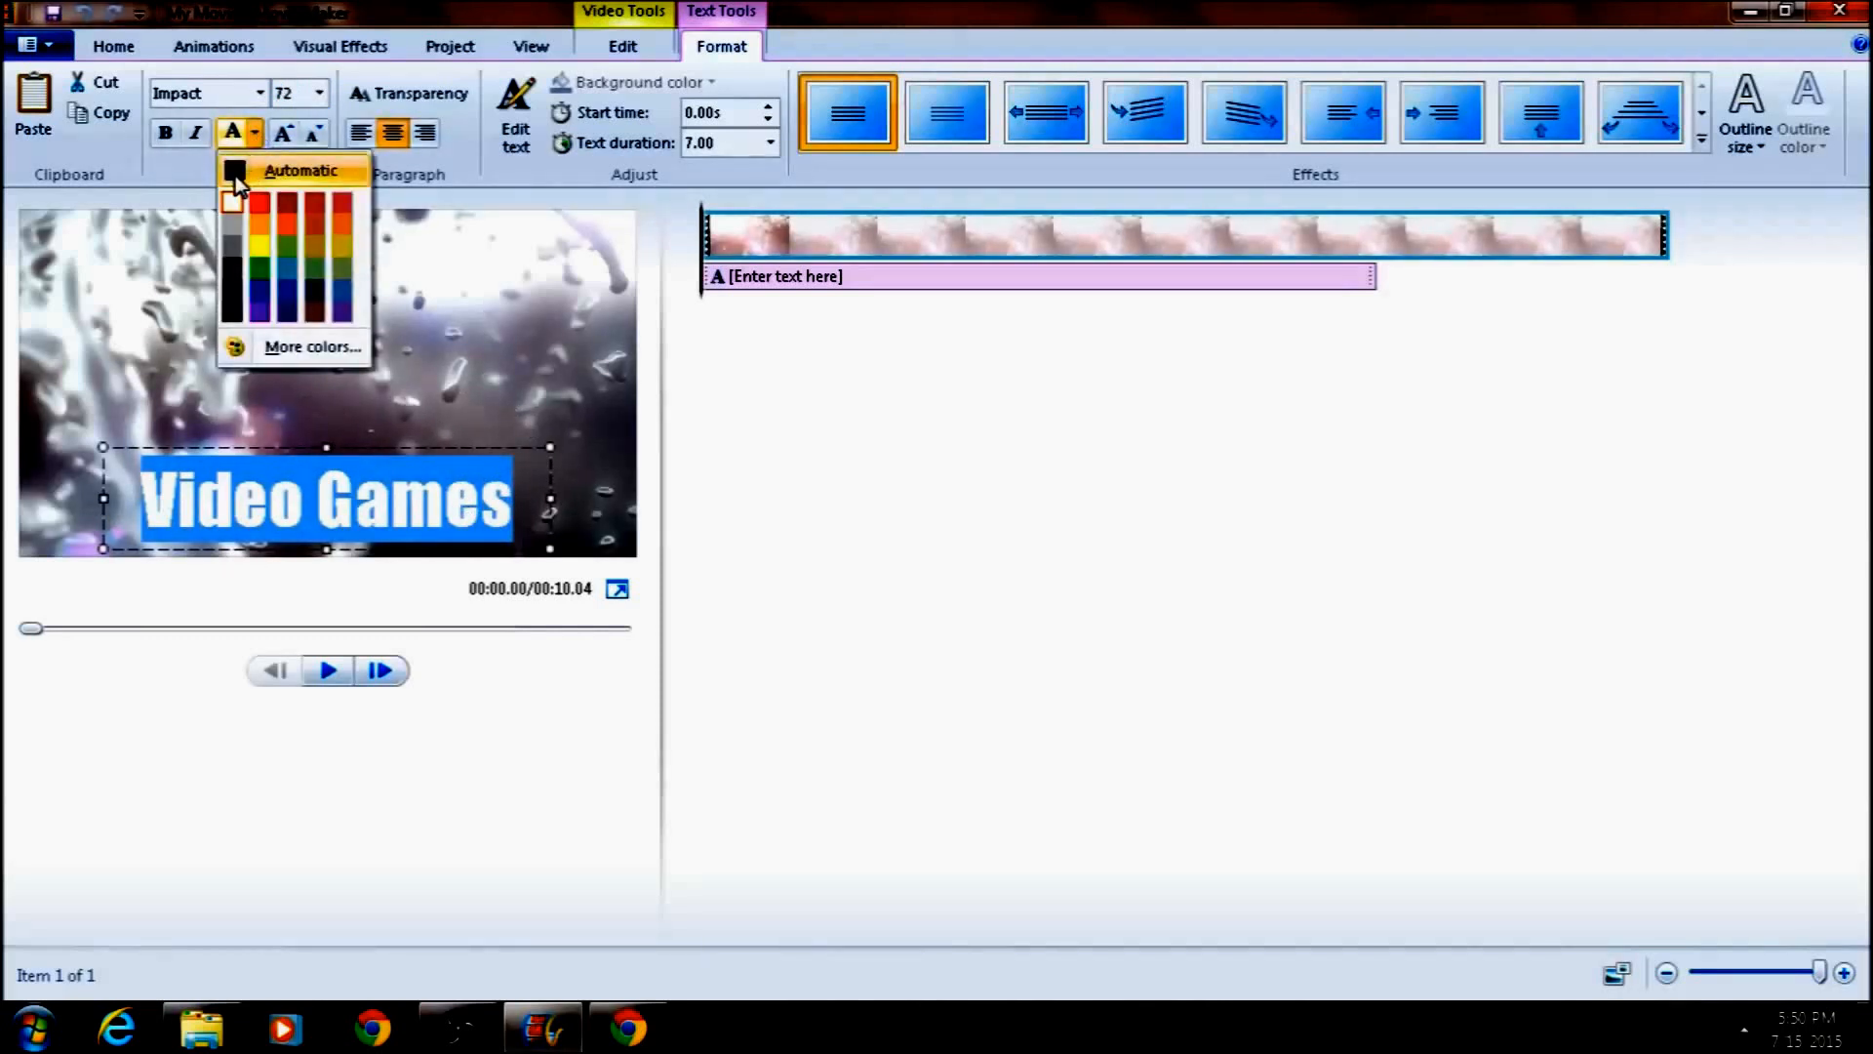
{"action": "left_click", "coordinate": [236, 172]}
{"action": "left_click", "coordinate": [489, 397]}
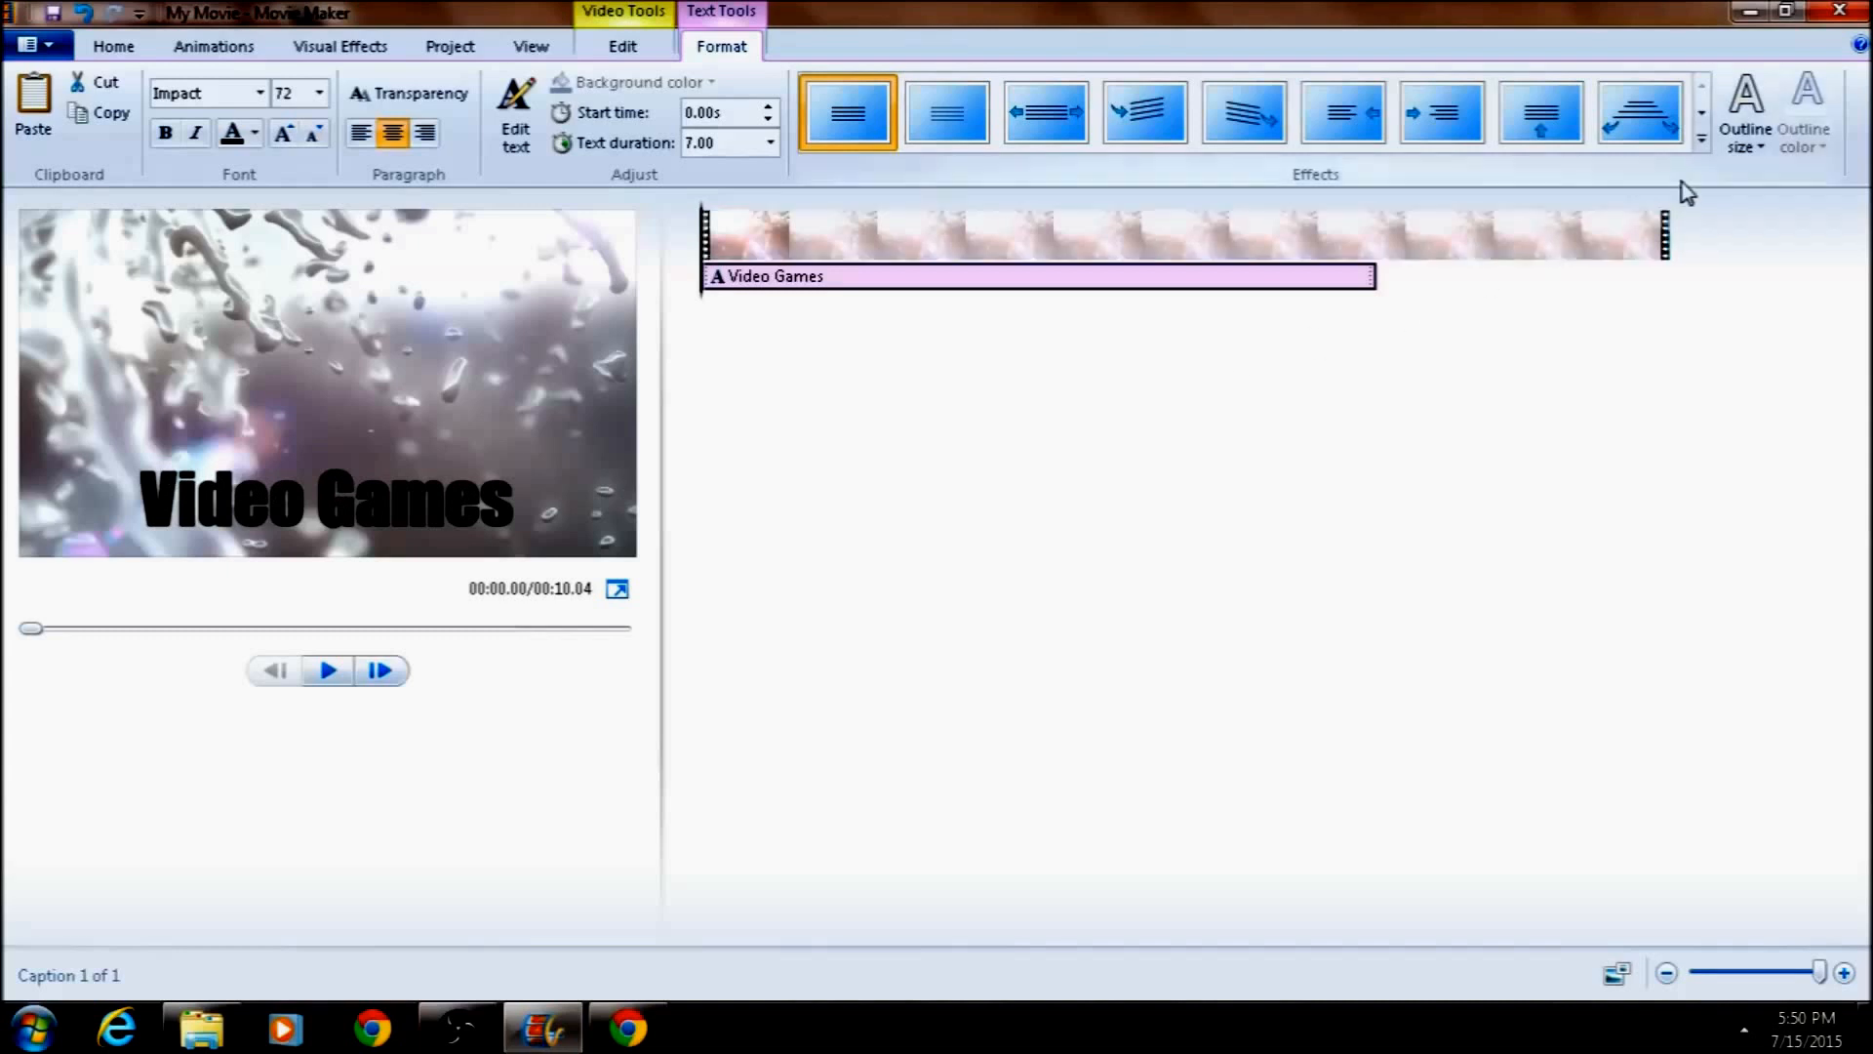
Give the "Video Games" caption a thick white outline
{"action": "left_click", "coordinate": [505, 515]}
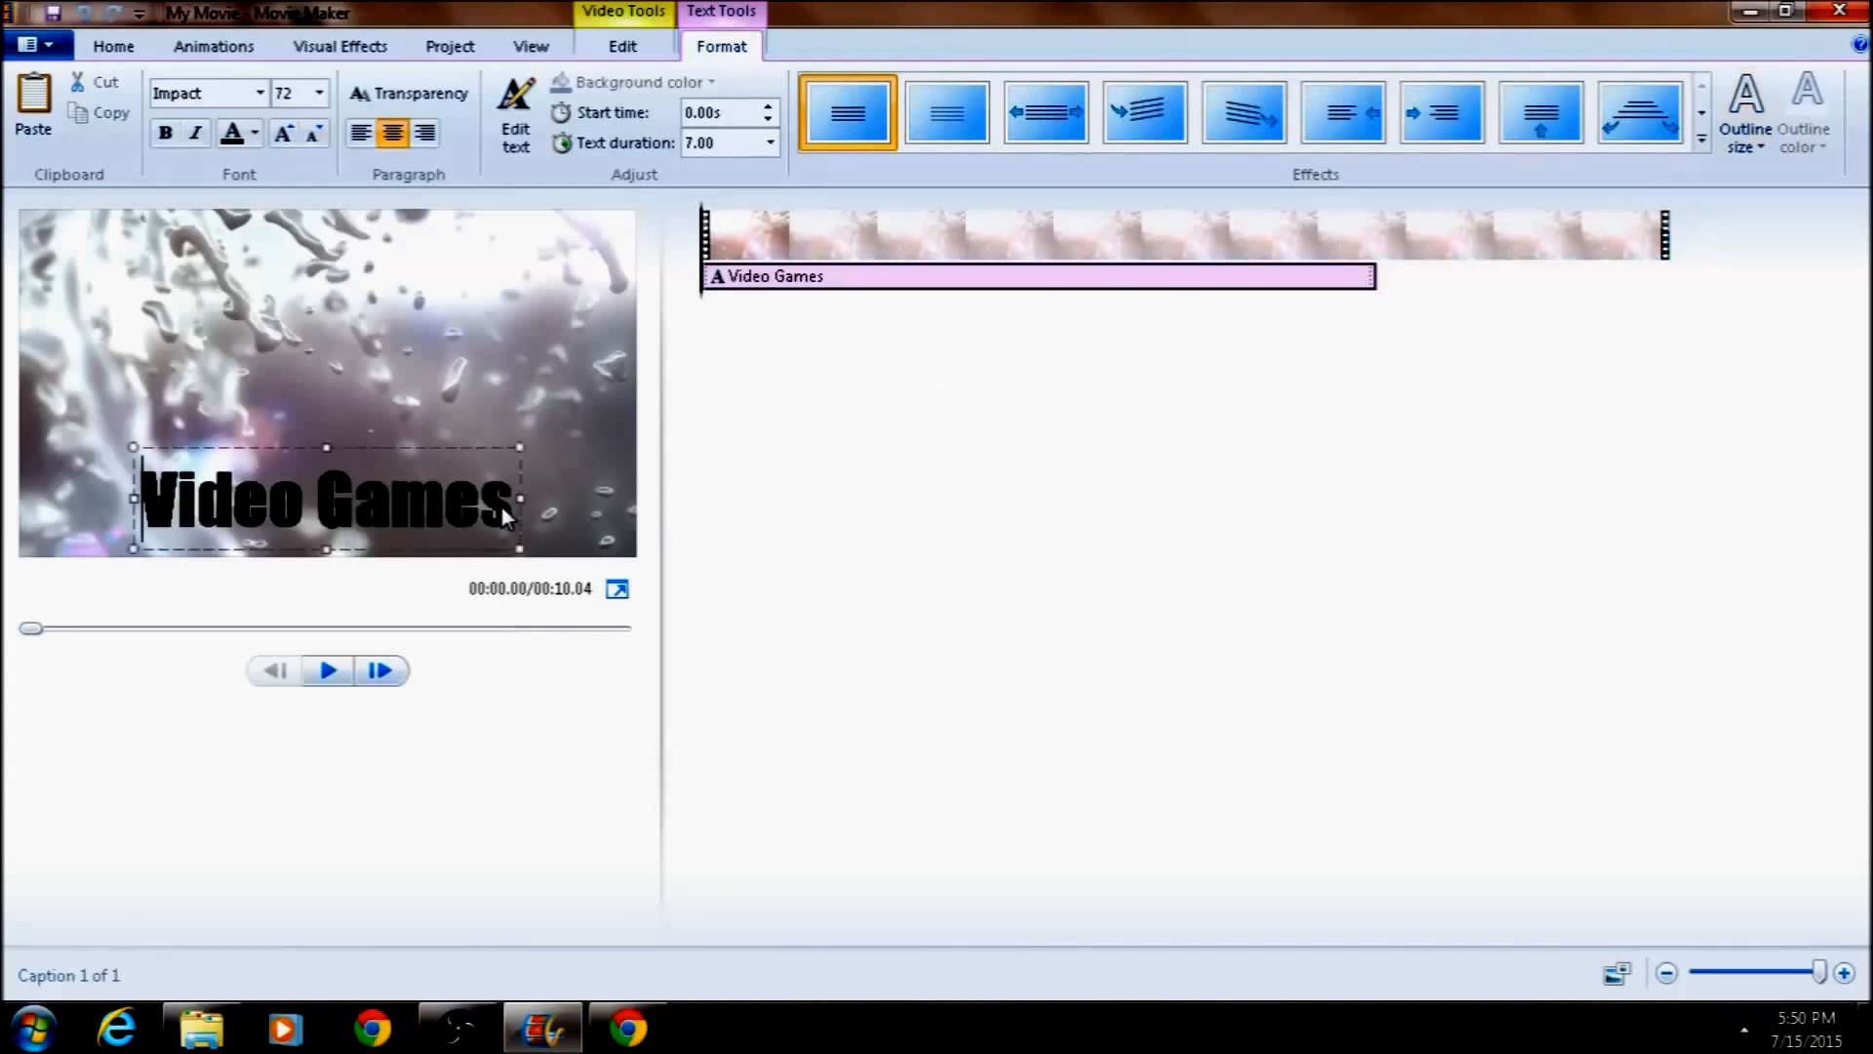
{"action": "left_click_drag", "start_coordinate": [513, 502], "coordinate": [137, 500]}
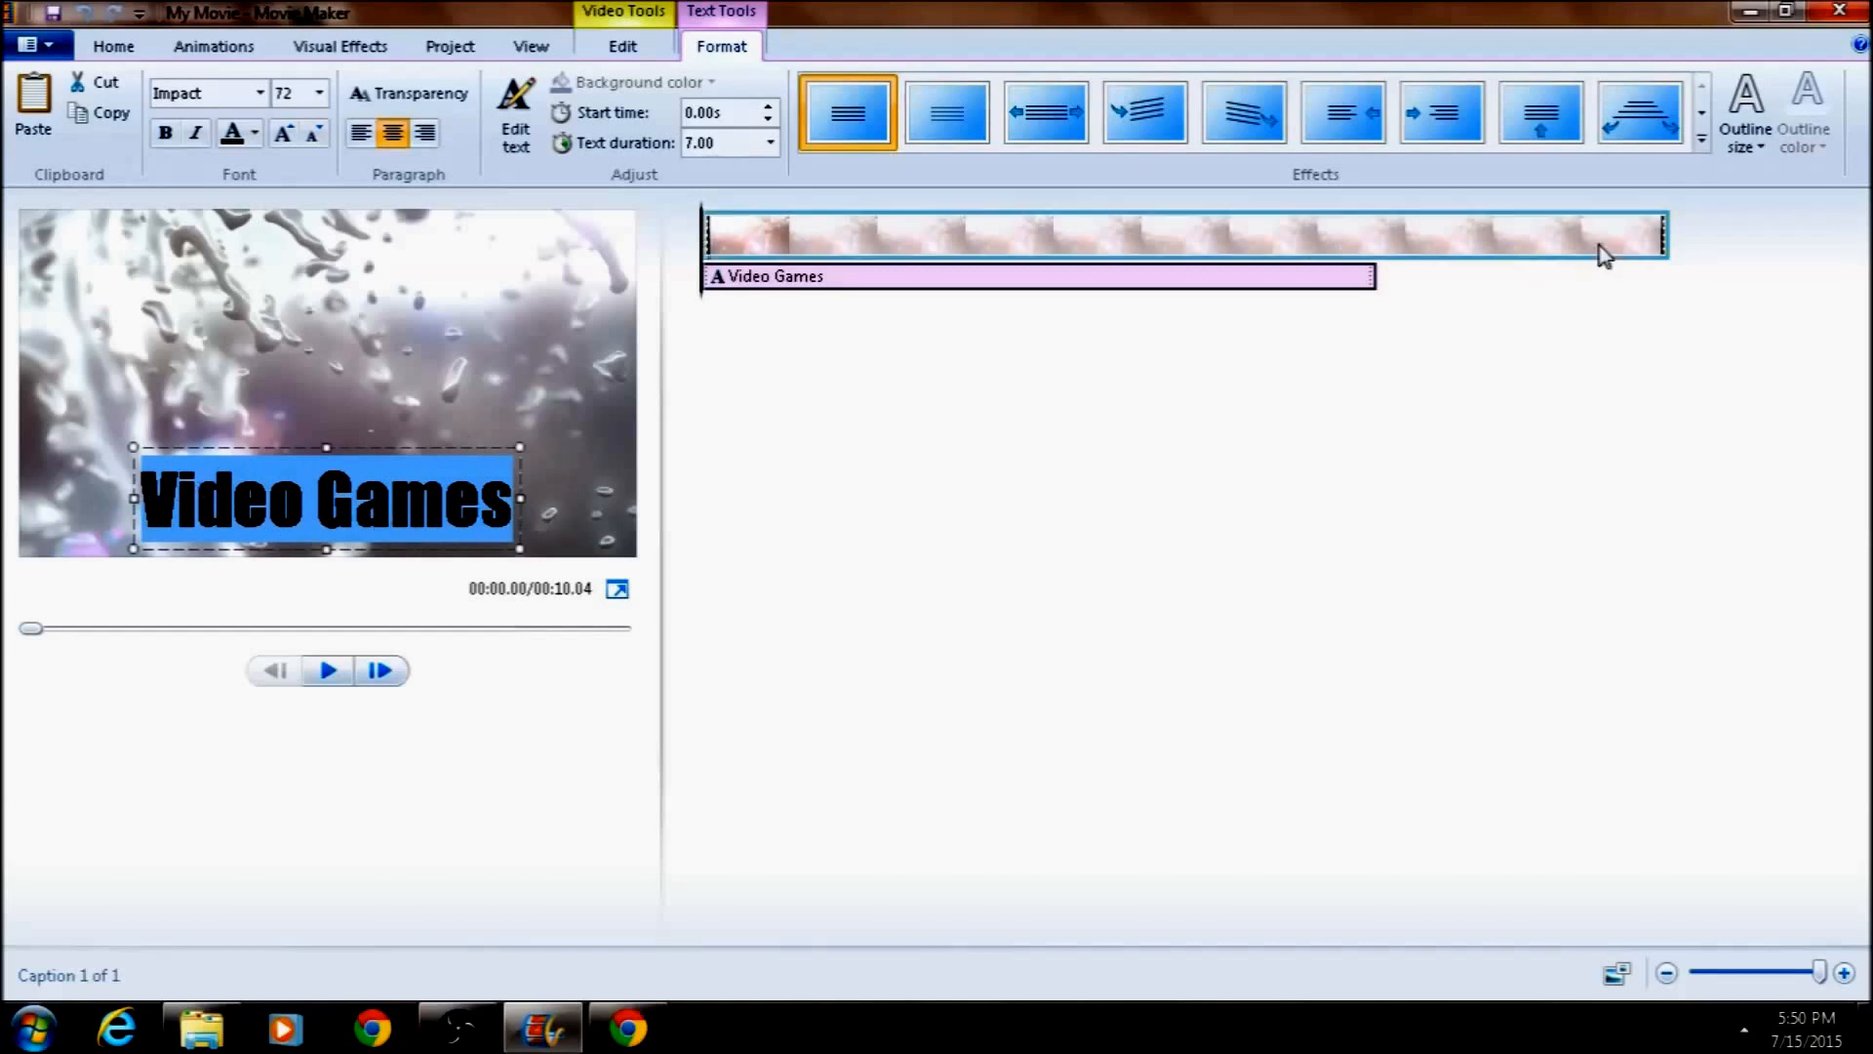
{"action": "left_click", "coordinate": [1745, 132]}
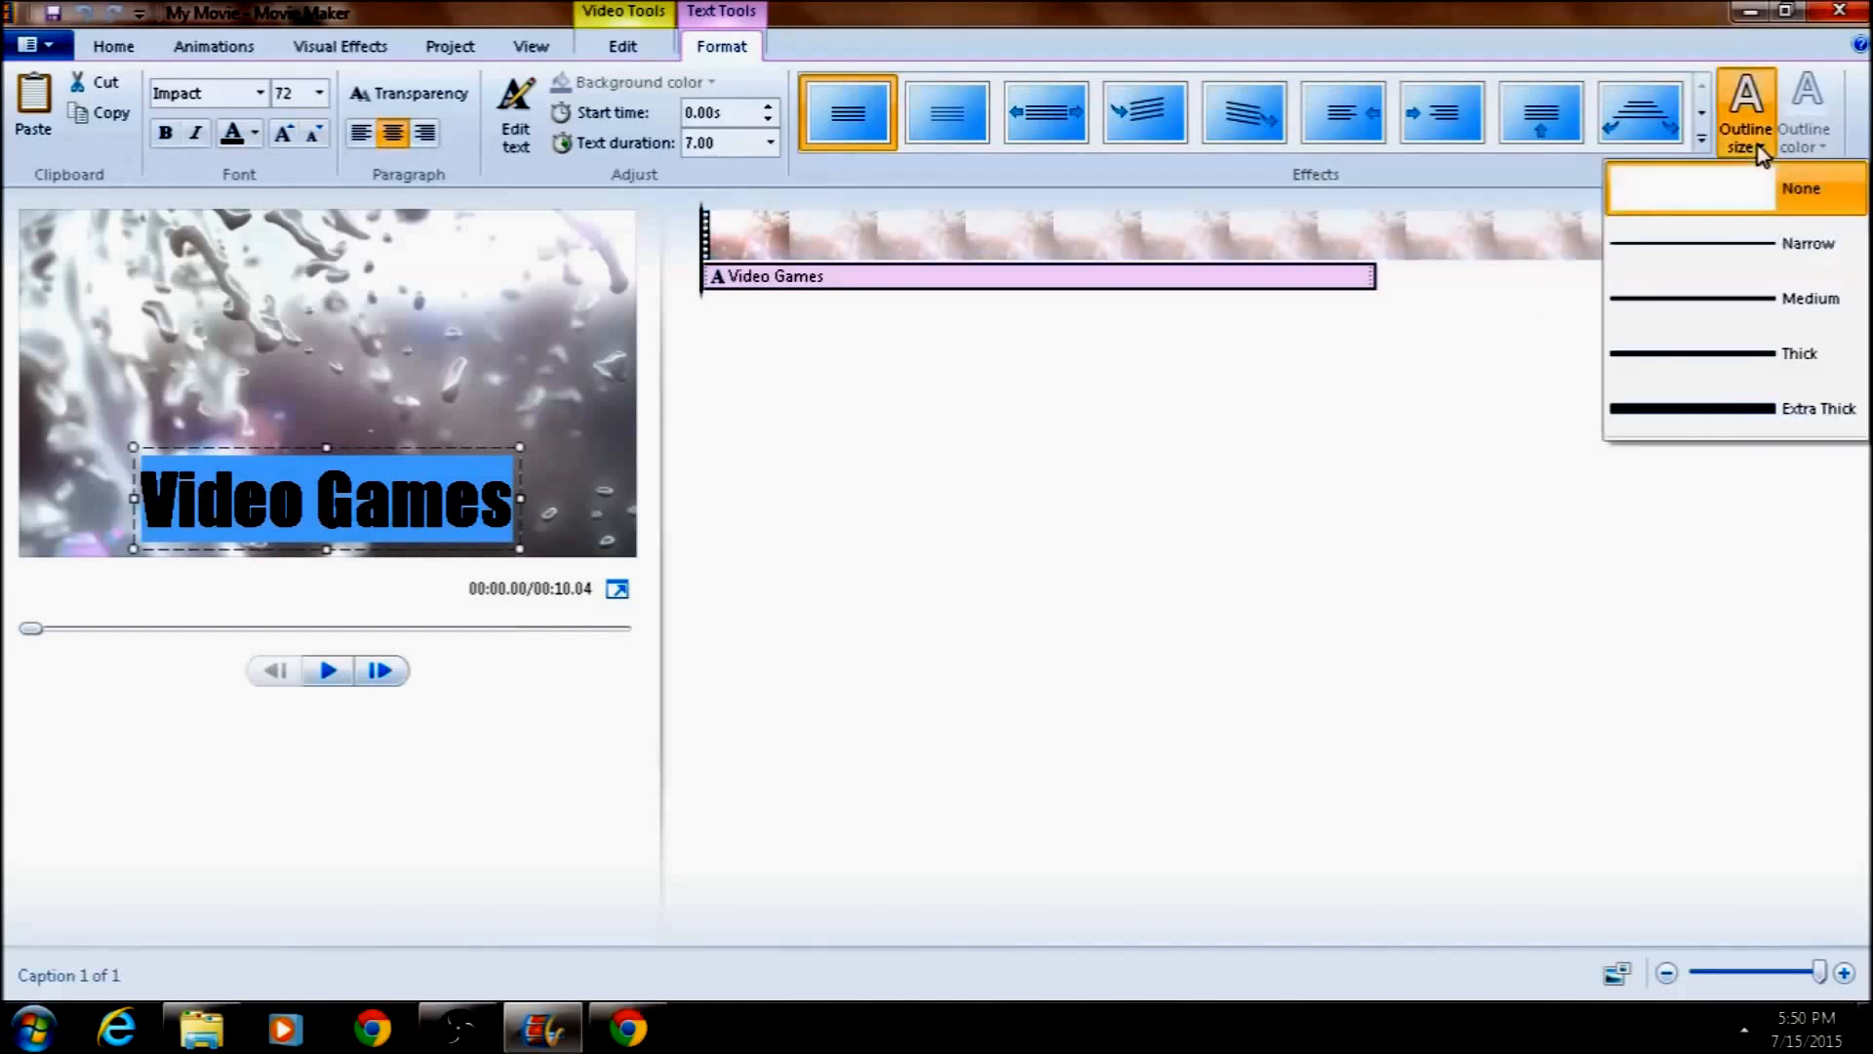
{"action": "left_click", "coordinate": [1736, 351]}
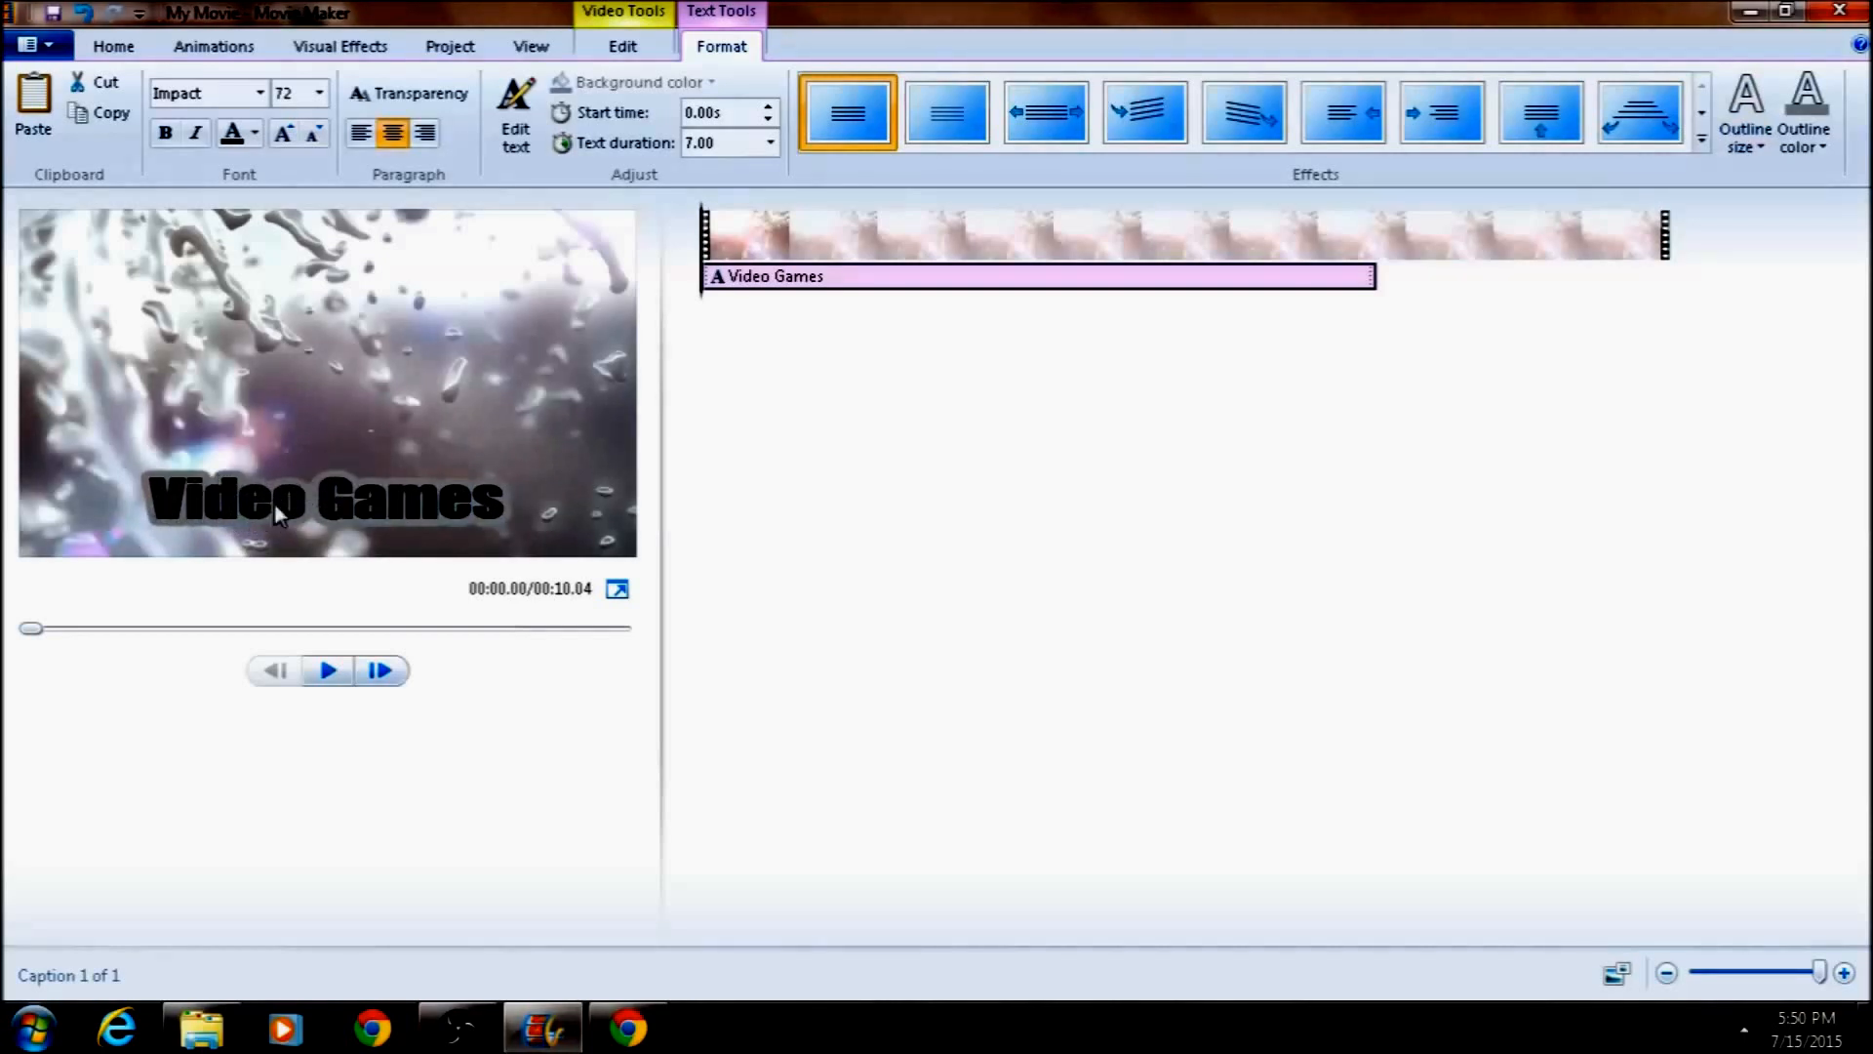
{"action": "left_click", "coordinate": [1810, 138]}
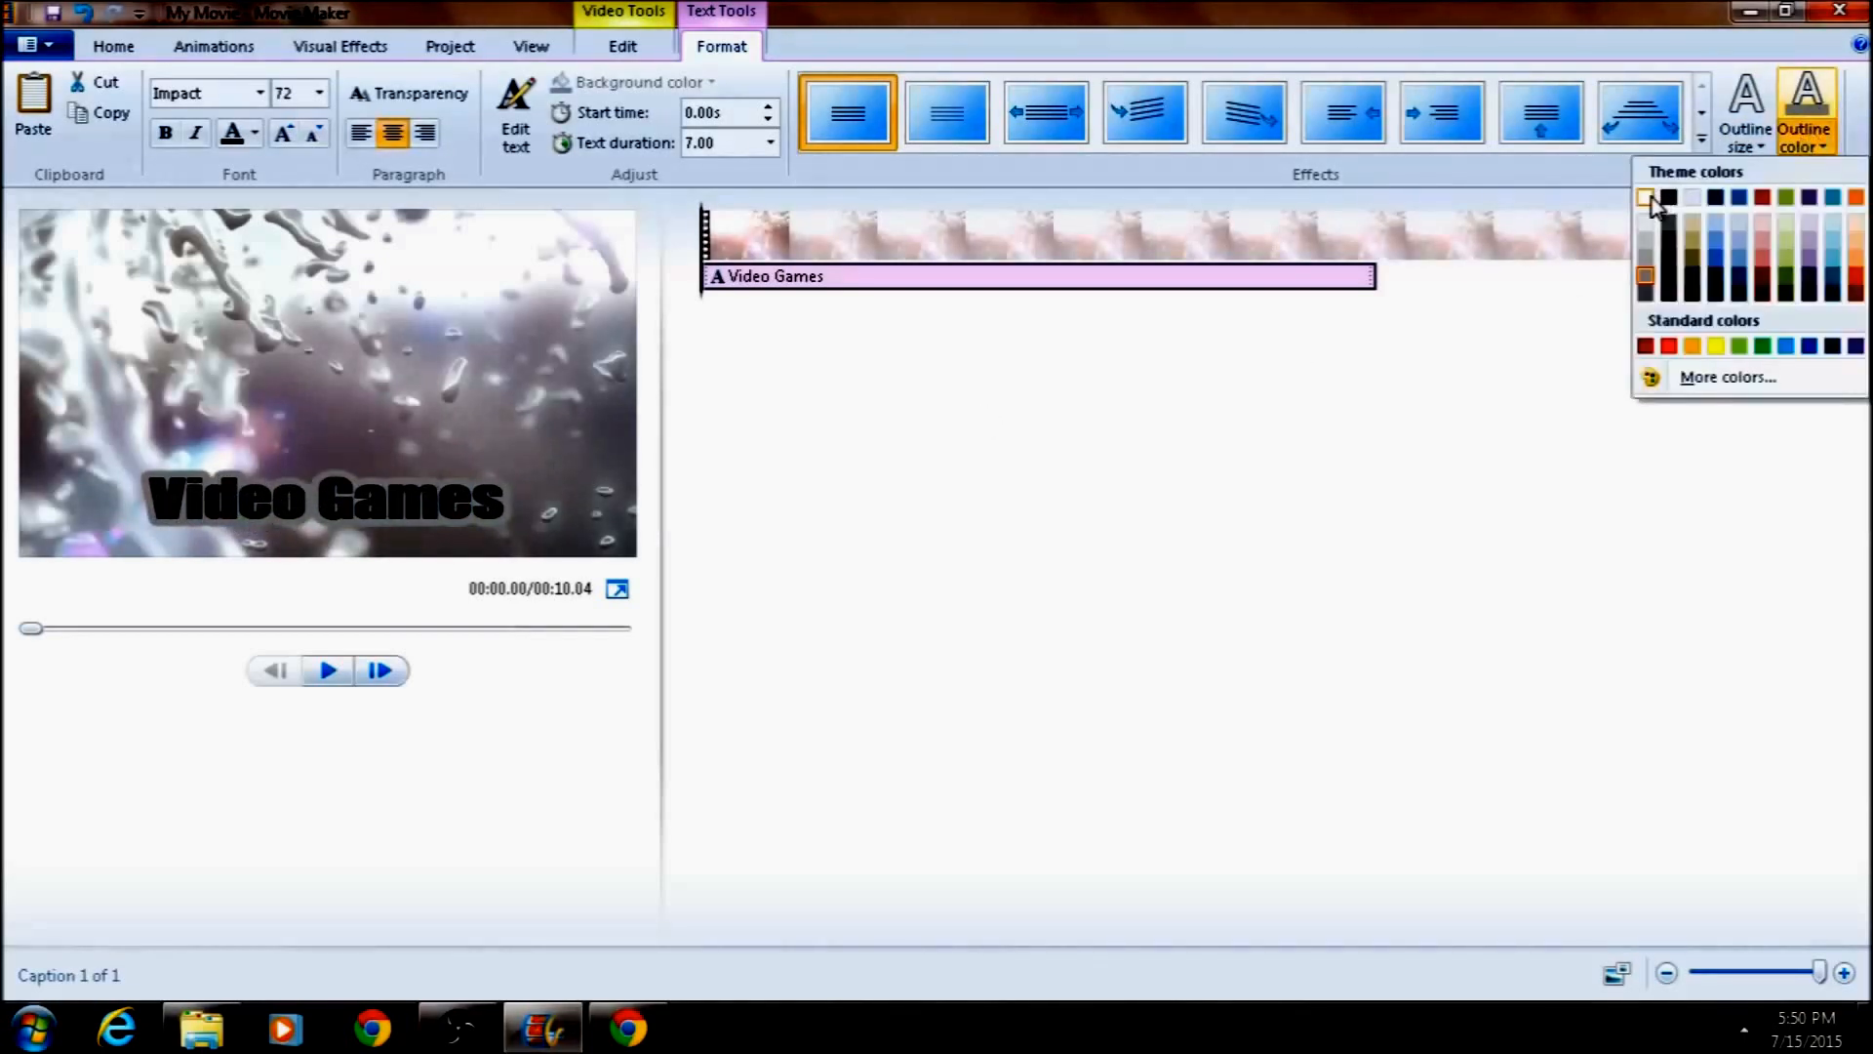
{"action": "left_click", "coordinate": [1646, 198]}
Try a dark red outline on the "Video Games" caption and return the outline to white
{"action": "left_click", "coordinate": [1825, 150]}
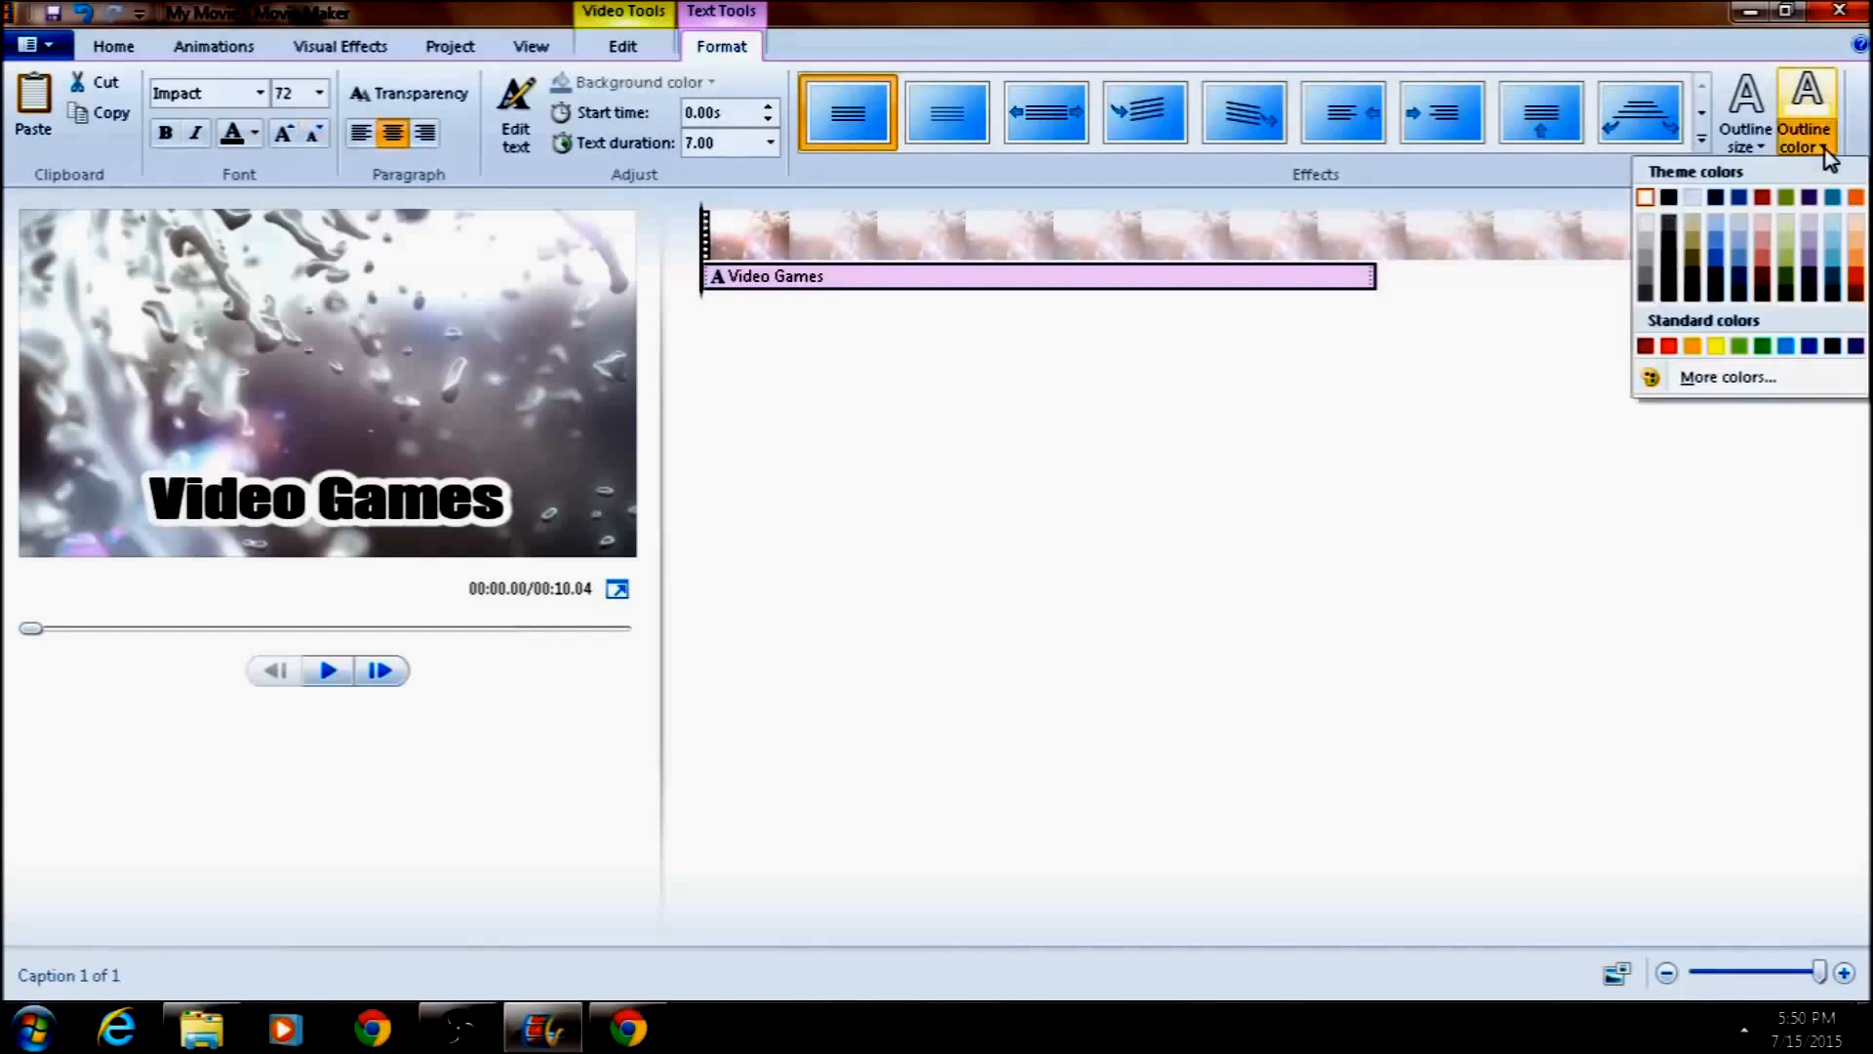
{"action": "left_click", "coordinate": [1764, 198]}
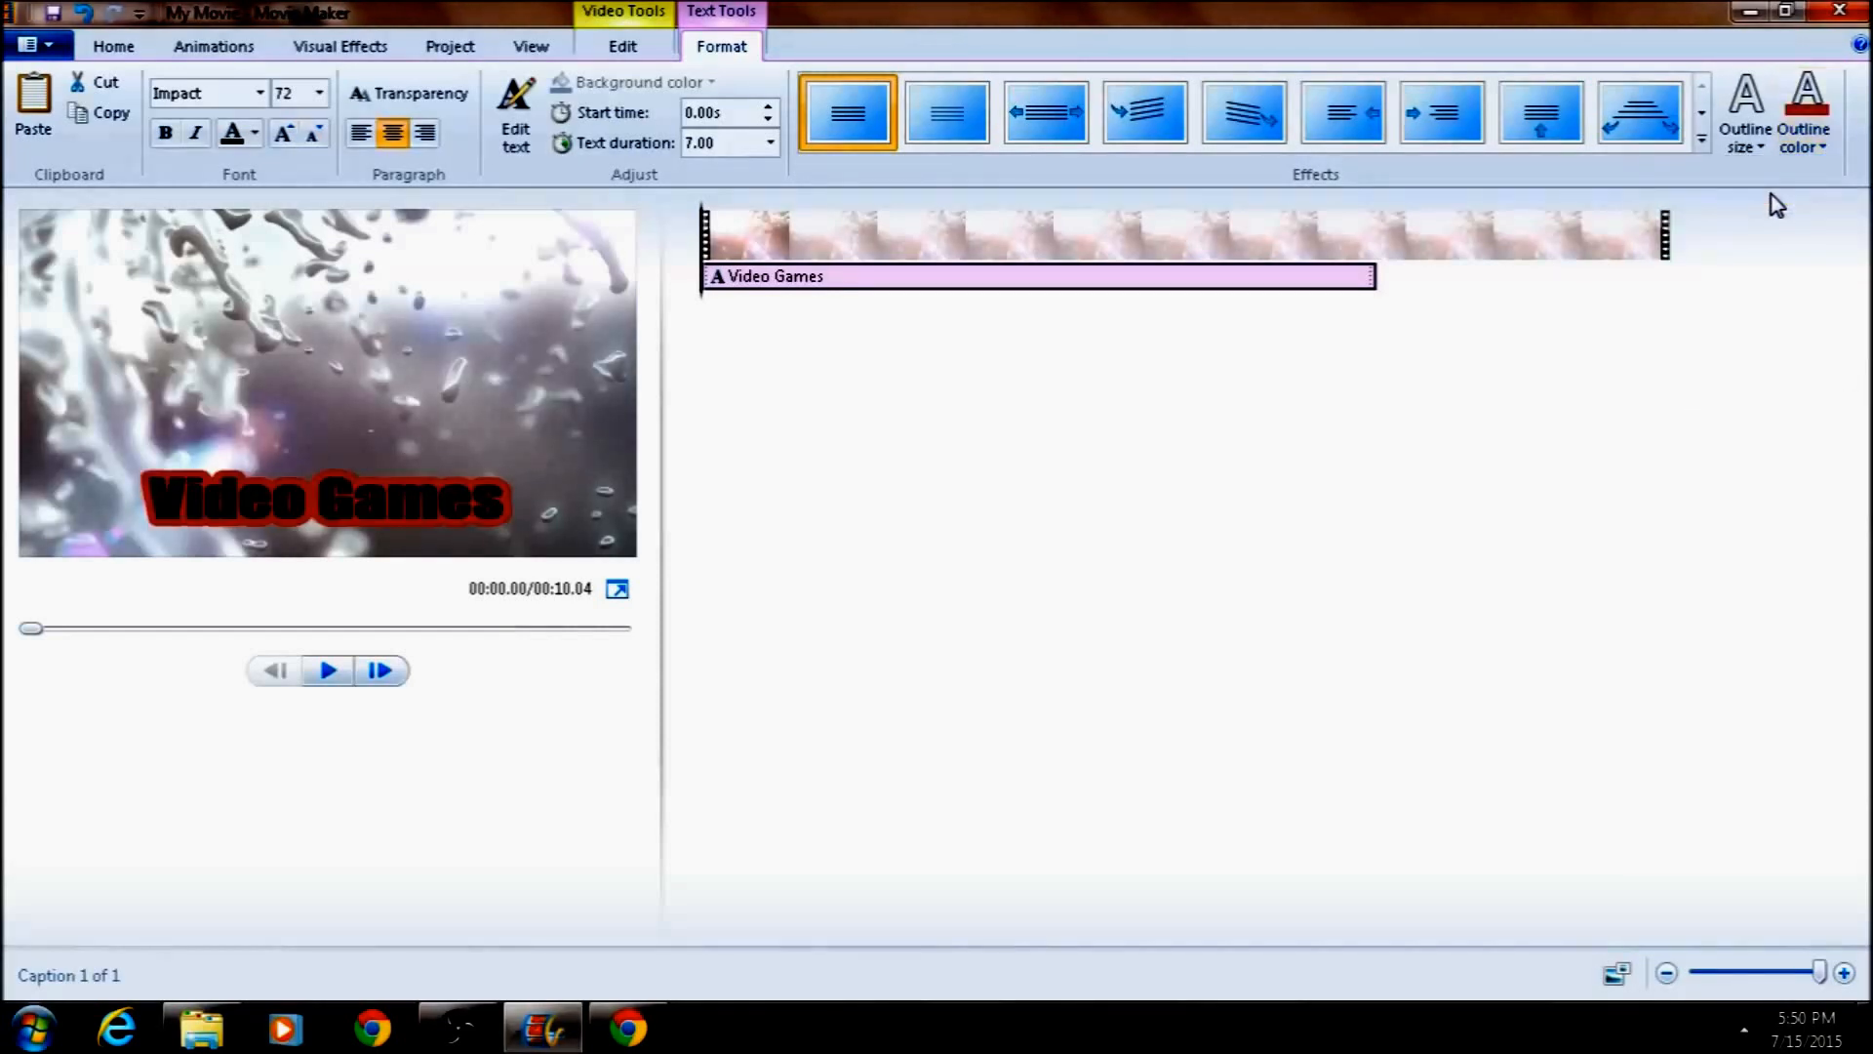
{"action": "left_click", "coordinate": [1821, 143]}
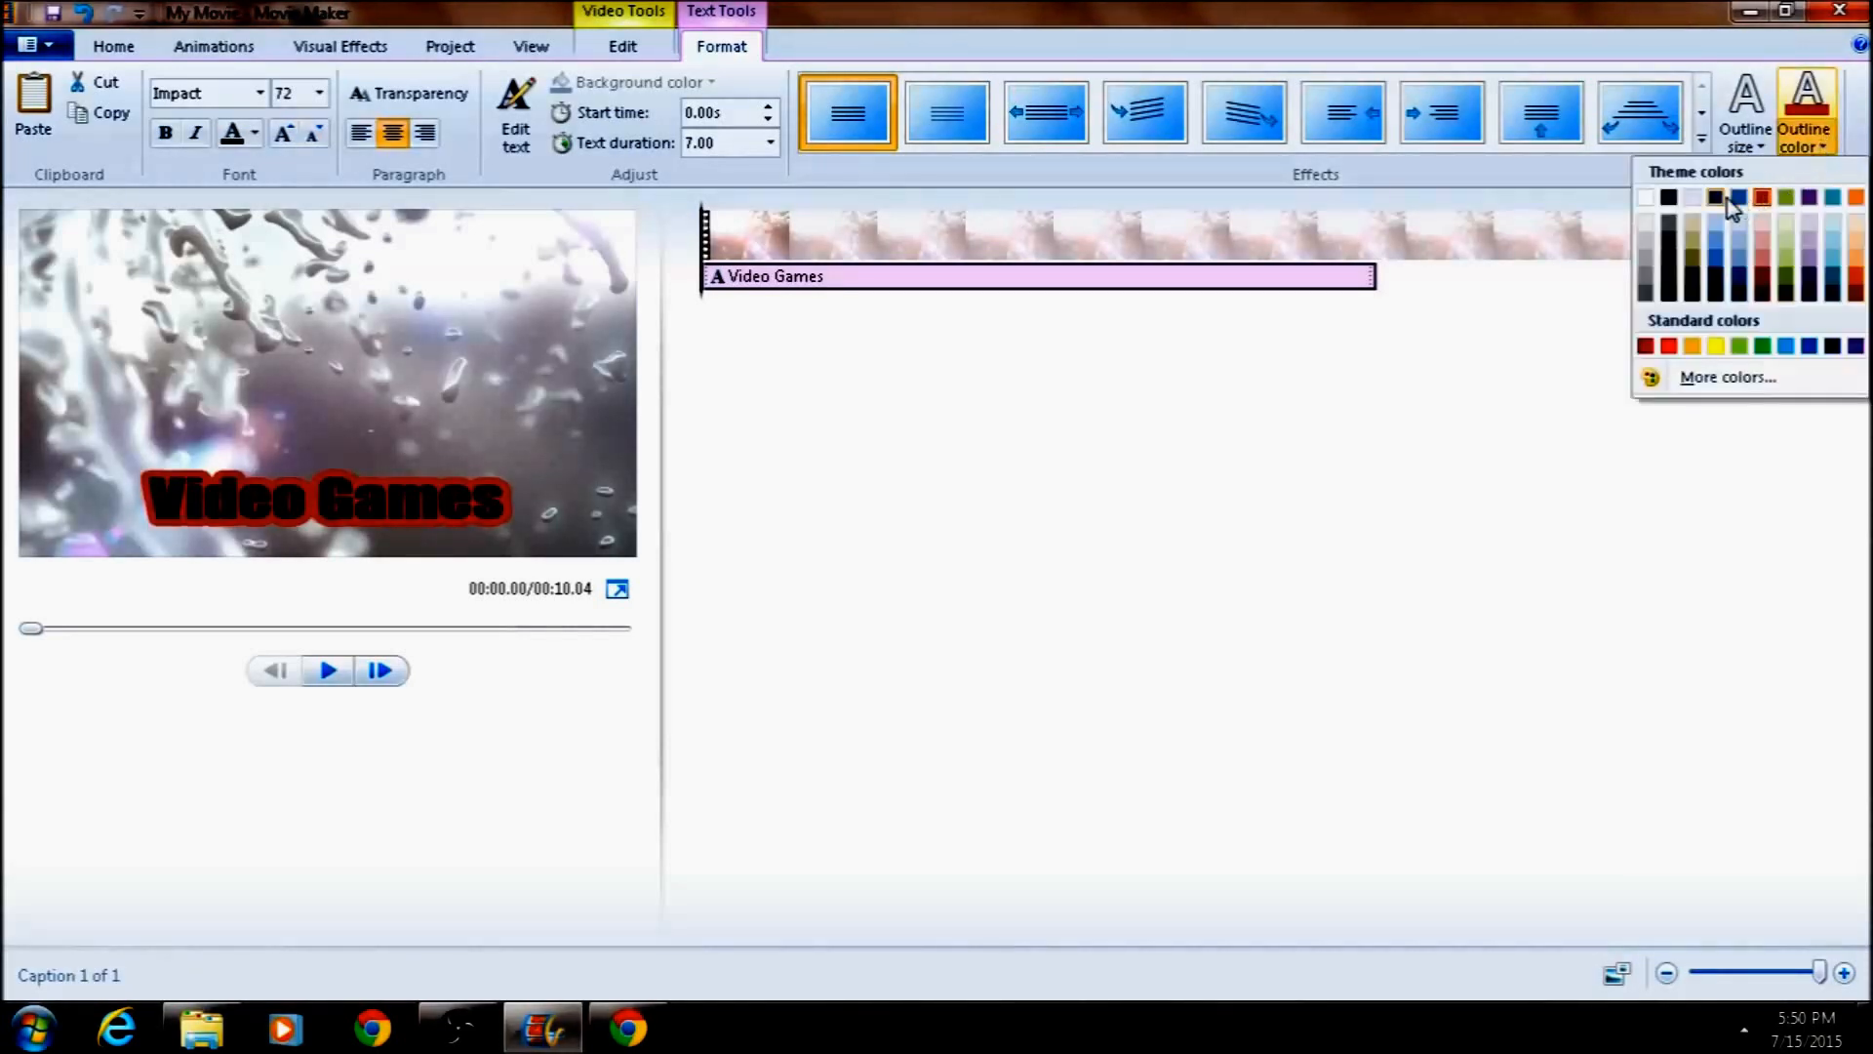
{"action": "left_click", "coordinate": [1647, 198]}
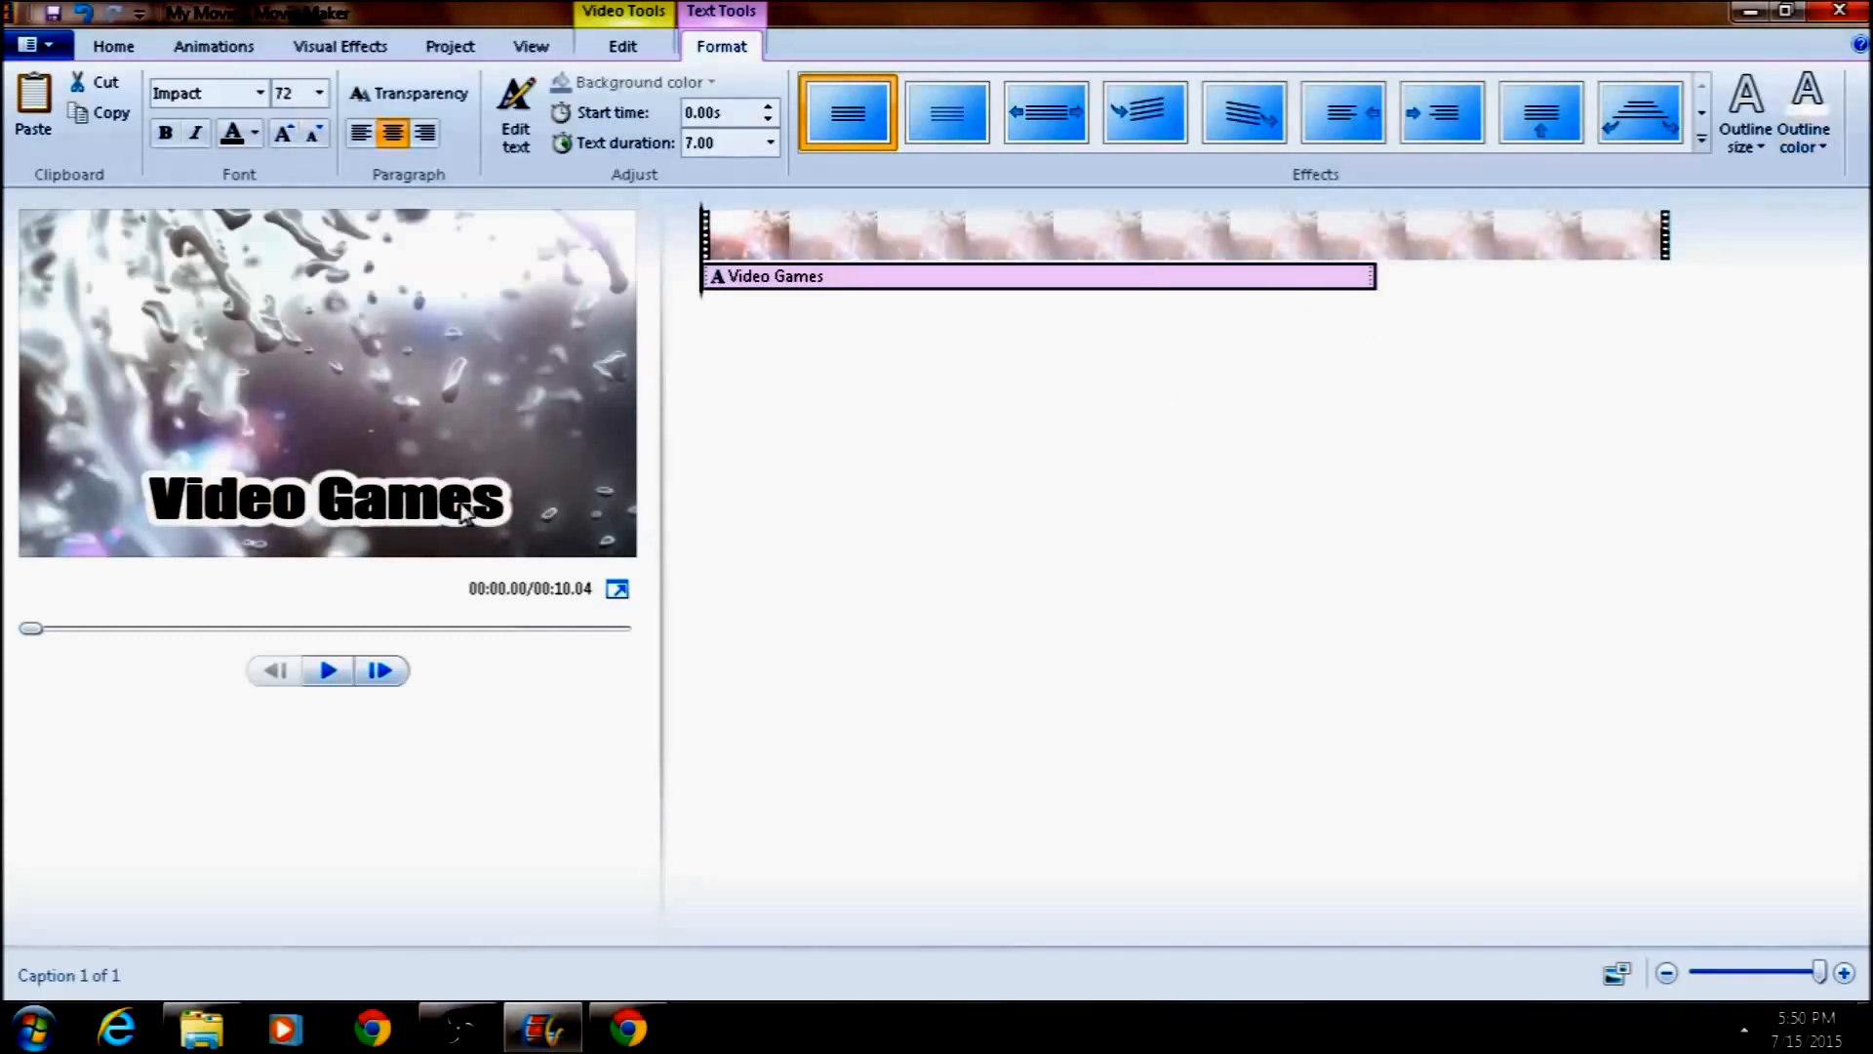
Move the "Video Games" caption to the upper-left corner of the video frame and set its text duration to 2.00 seconds
{"action": "left_click", "coordinate": [420, 508]}
{"action": "left_click_drag", "start_coordinate": [385, 449], "coordinate": [256, 207]}
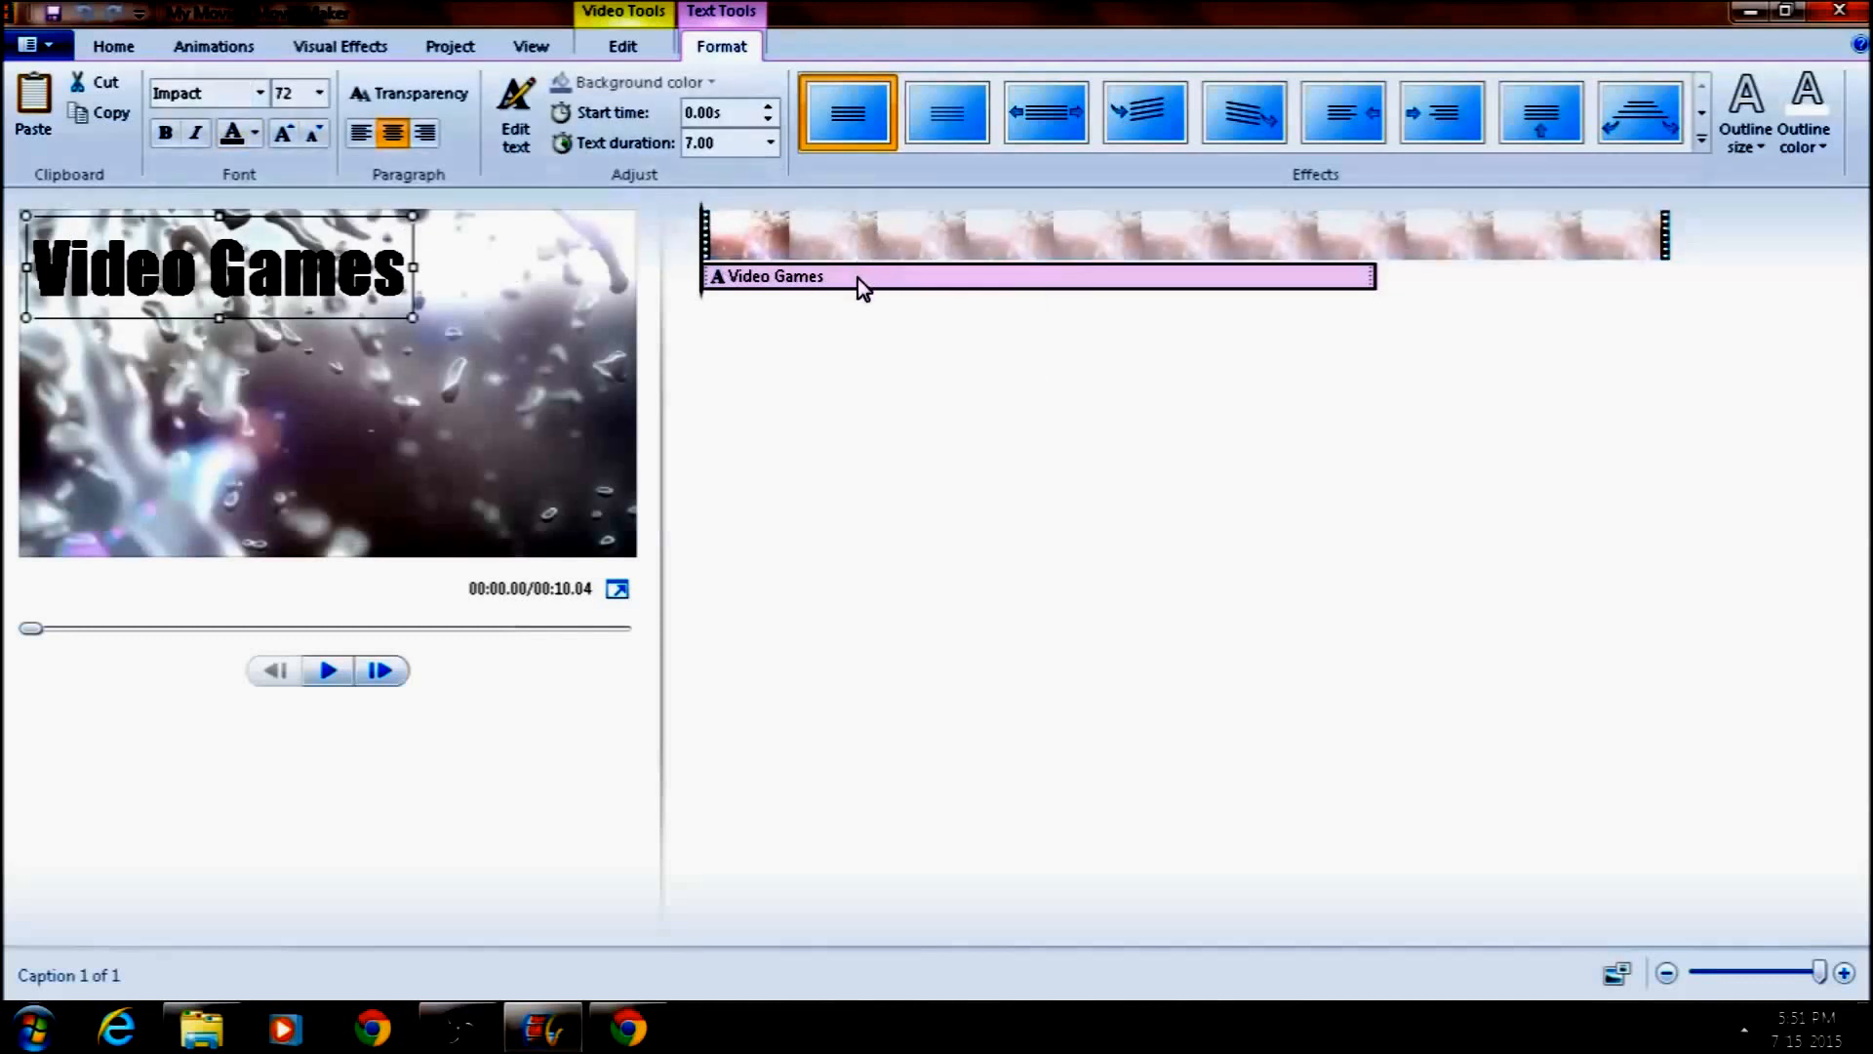
{"action": "left_click", "coordinate": [773, 143]}
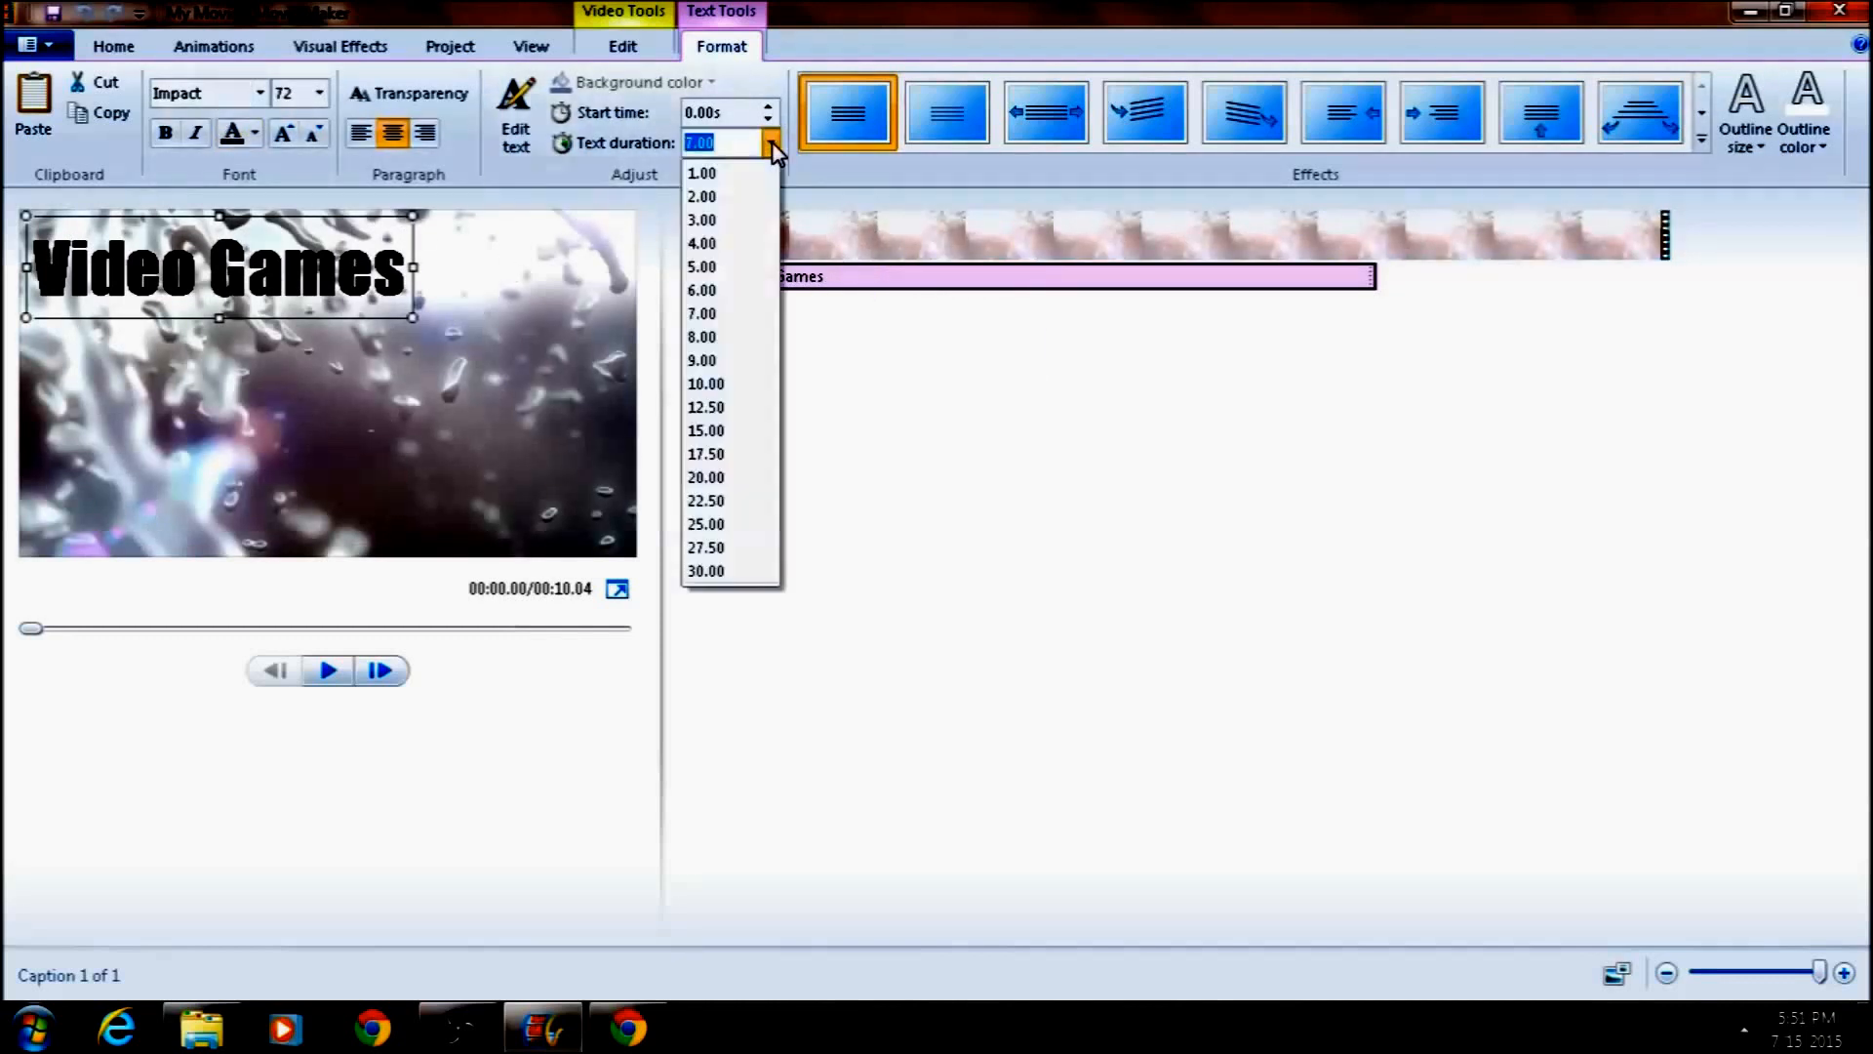
{"action": "left_click", "coordinate": [726, 220]}
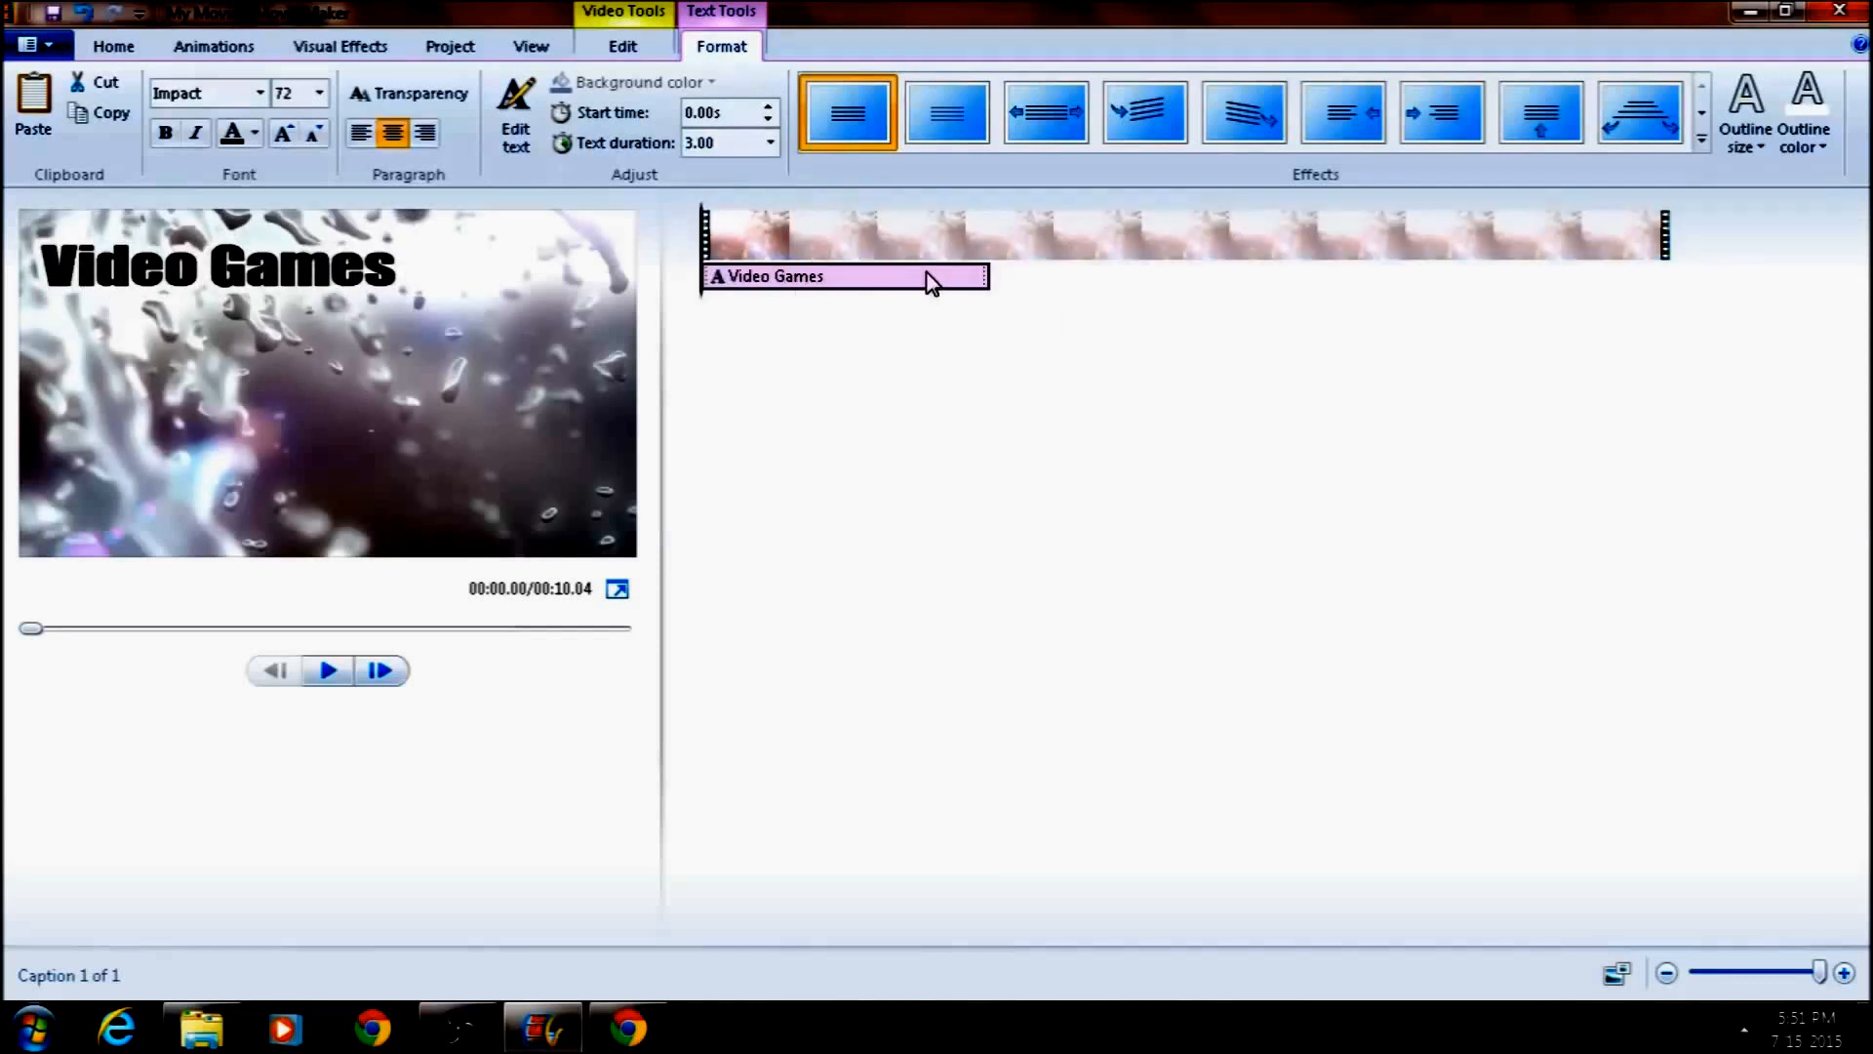
{"action": "left_click", "coordinate": [771, 144]}
{"action": "left_click", "coordinate": [726, 197]}
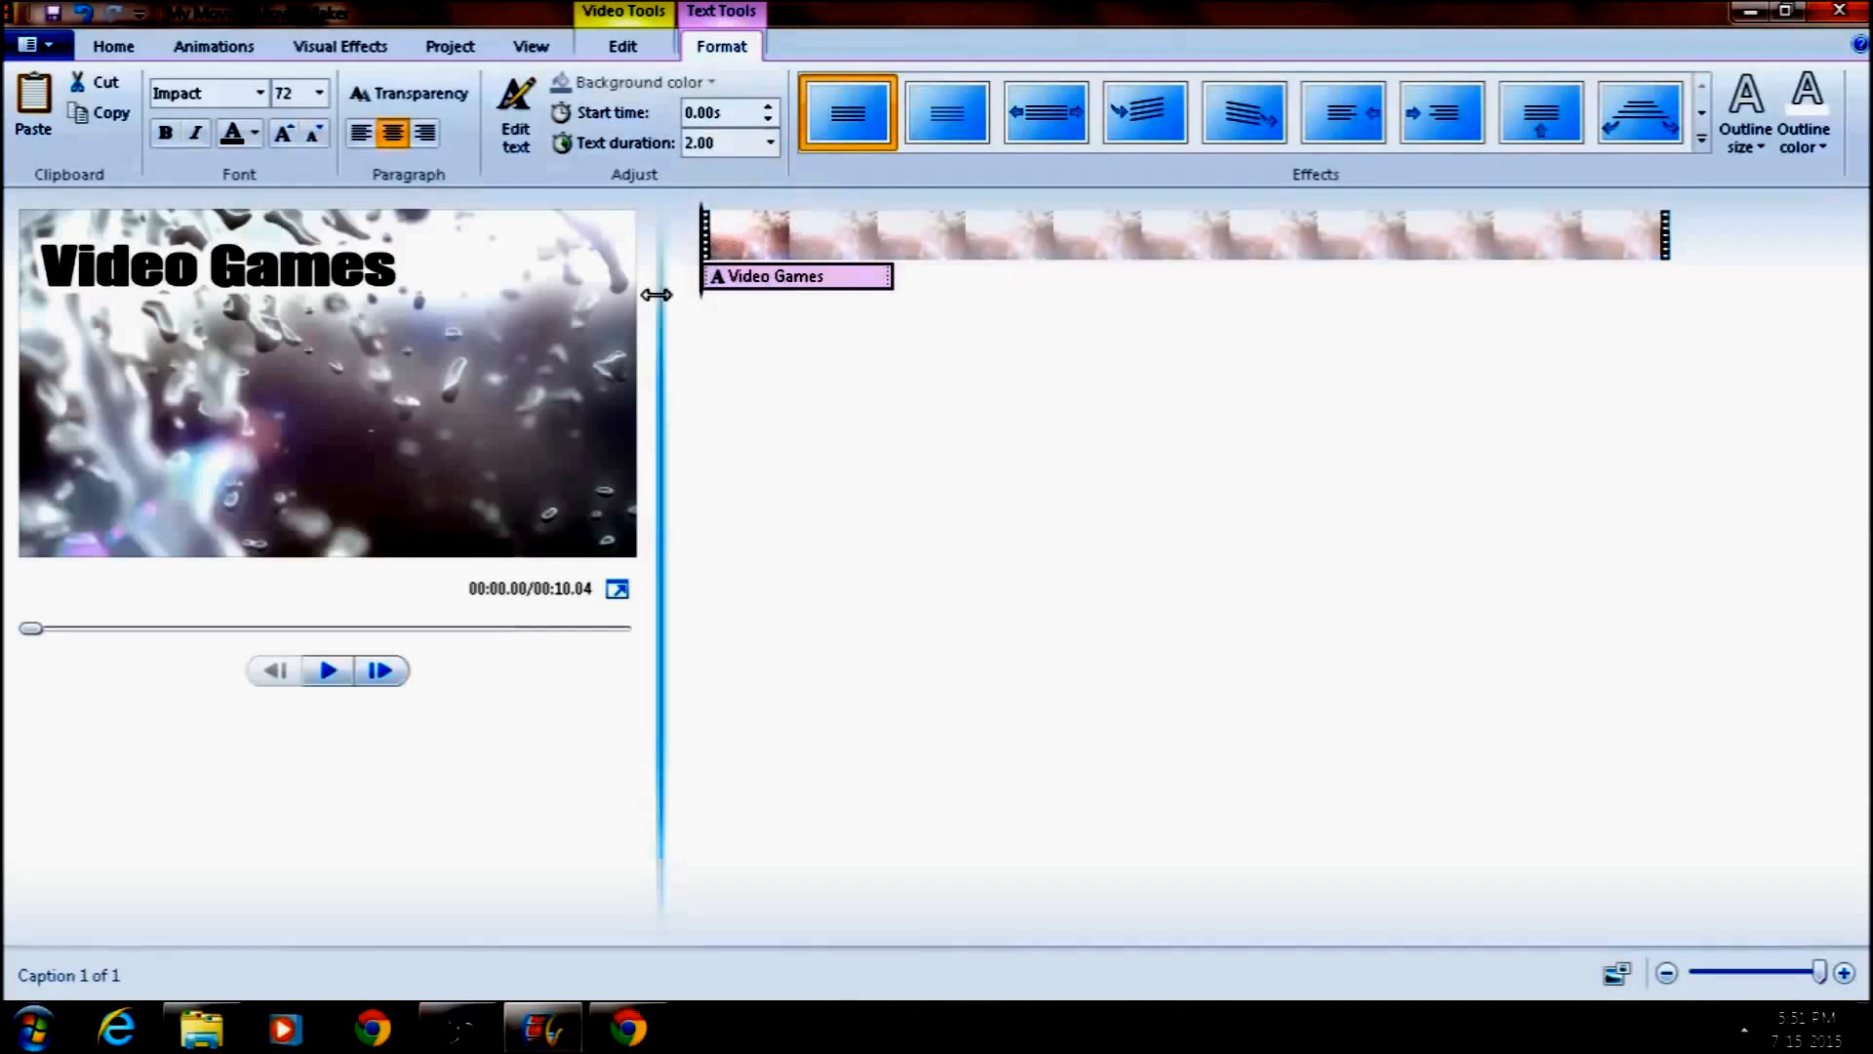
Preview the shortened "Video Games" caption and return the playhead to the start
{"action": "left_click", "coordinate": [326, 673]}
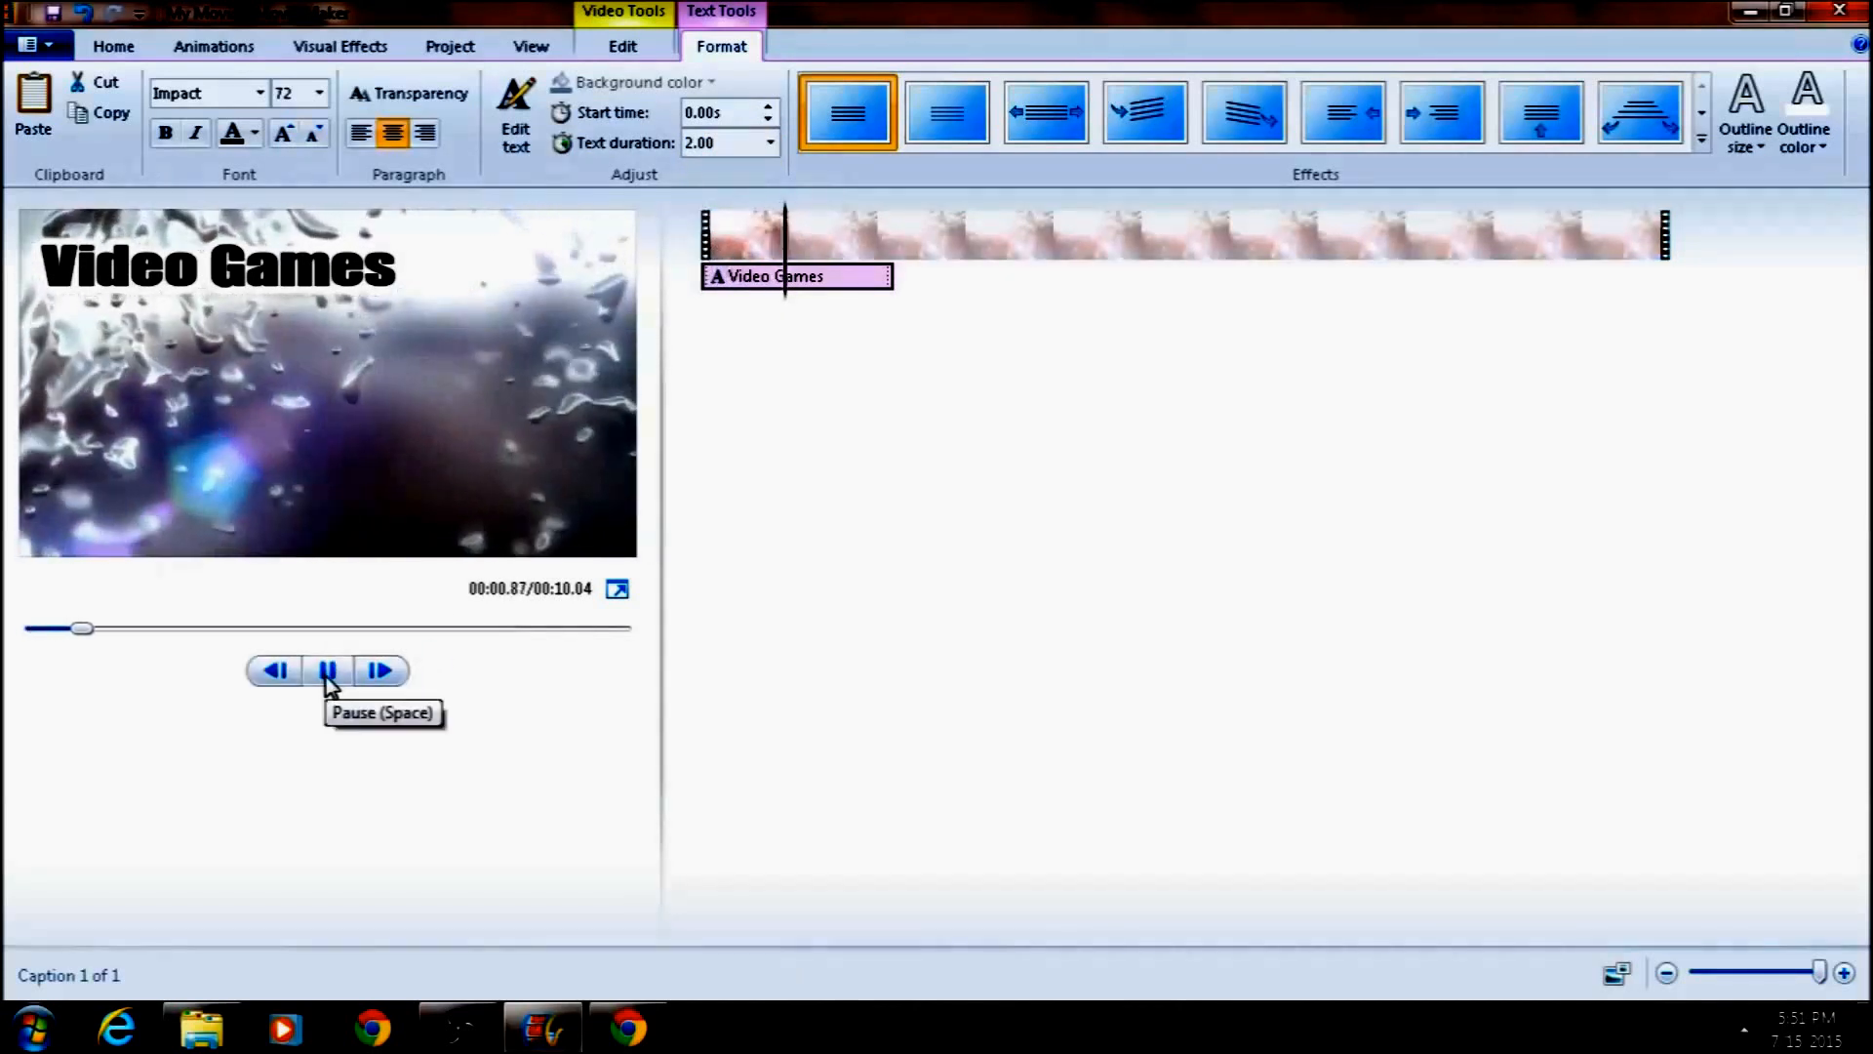
{"action": "left_click", "coordinate": [326, 674]}
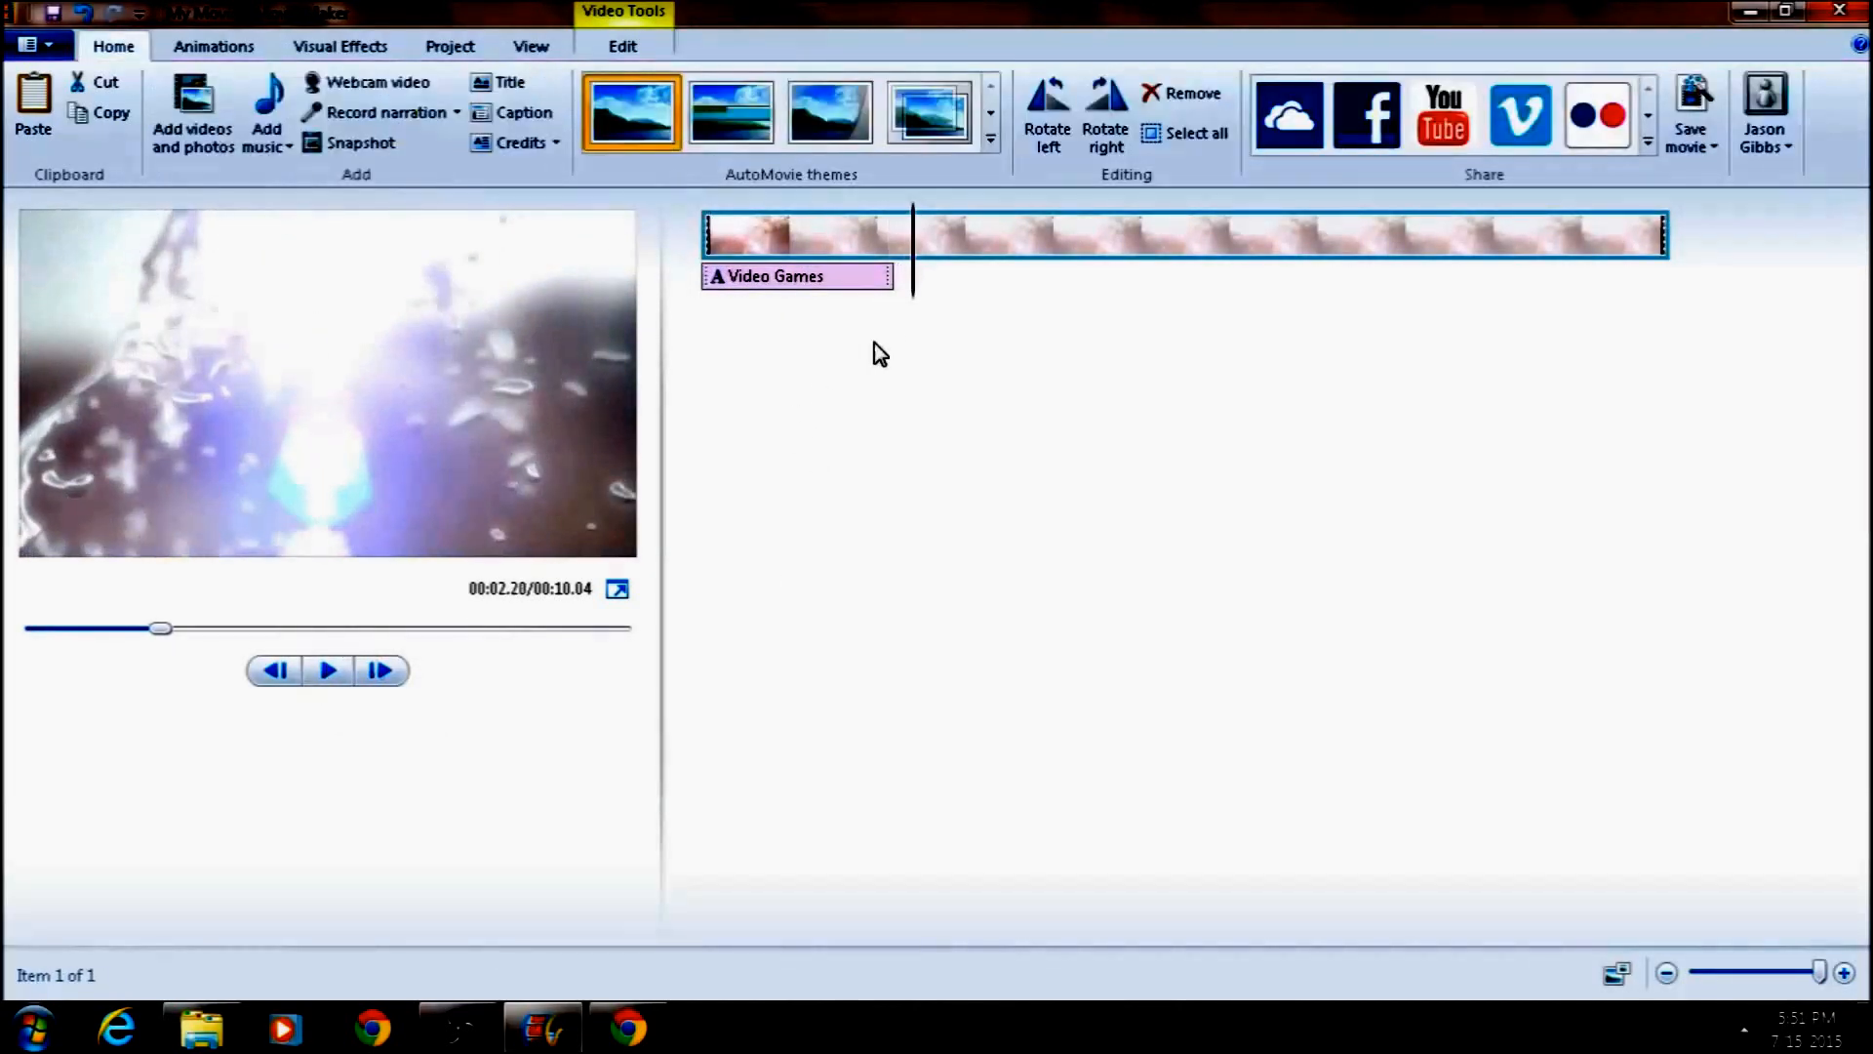
{"action": "left_click", "coordinate": [712, 283]}
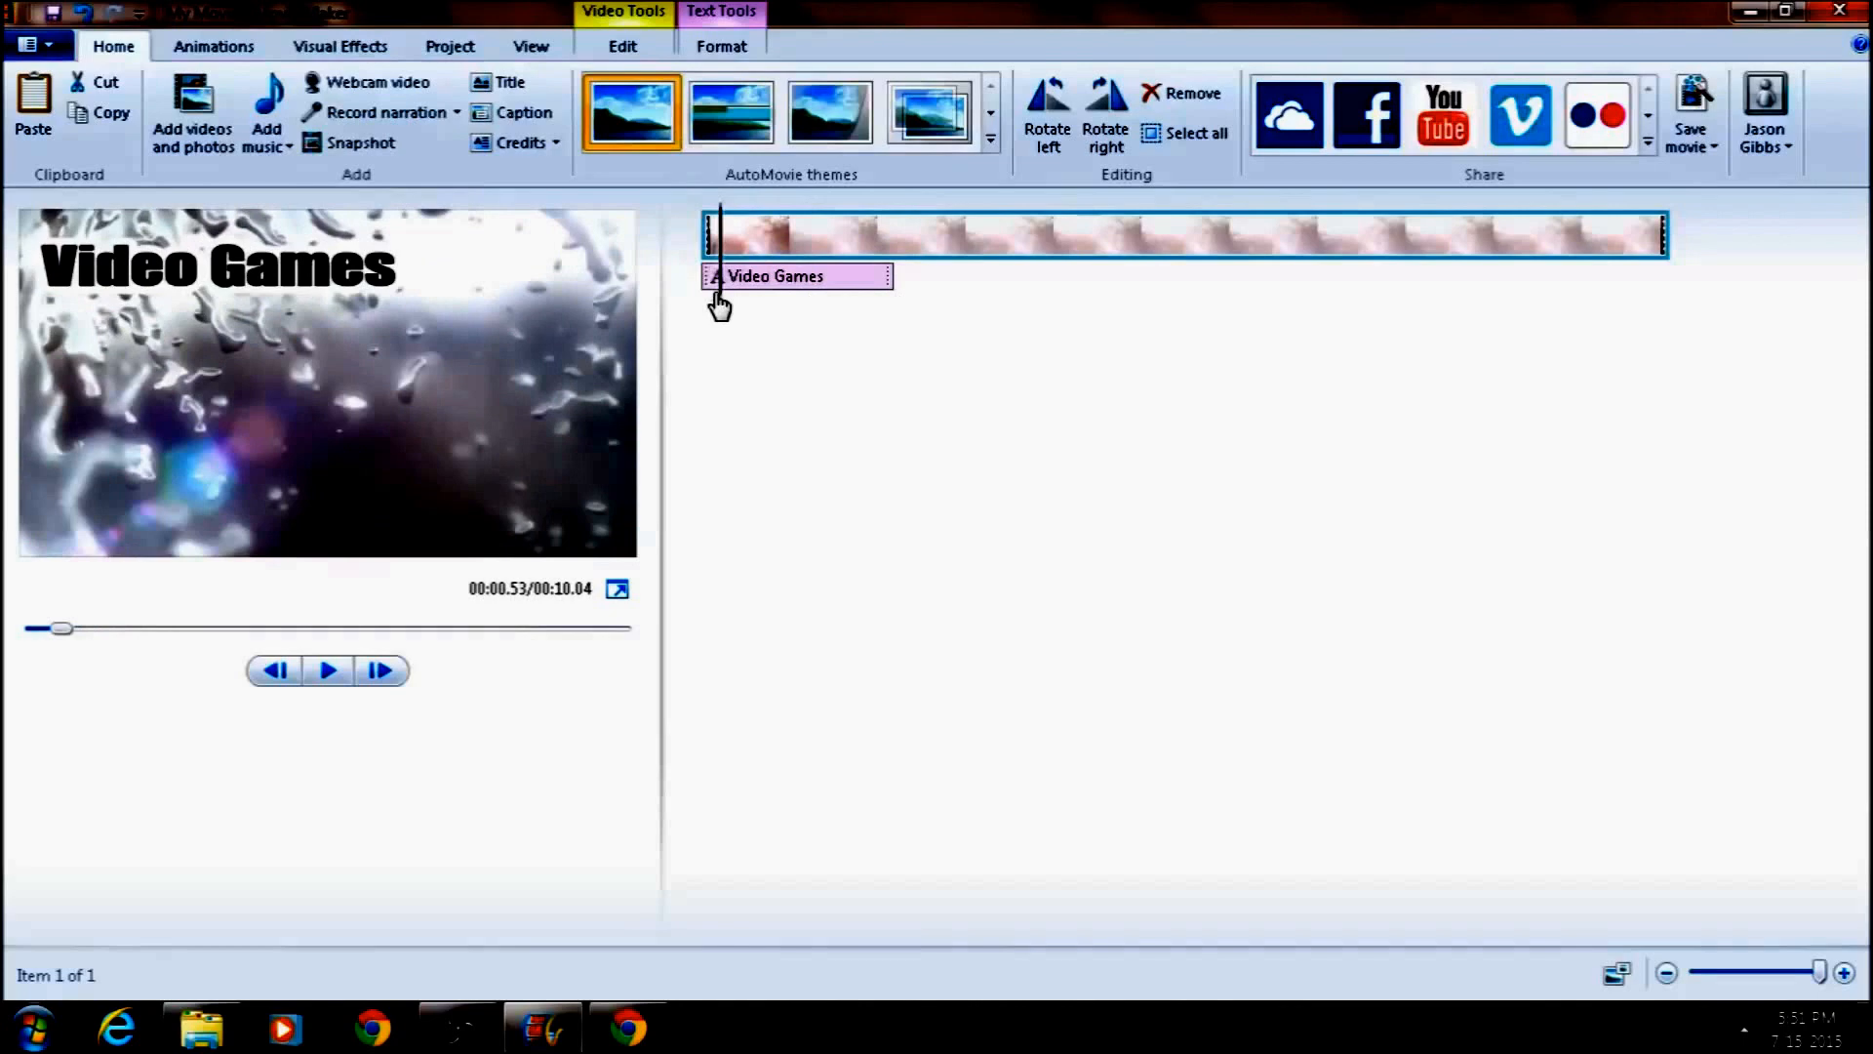
Apply the text effect with outward horizontal arrows to the "Video Games" caption and preview the animation
{"action": "left_click", "coordinate": [720, 46]}
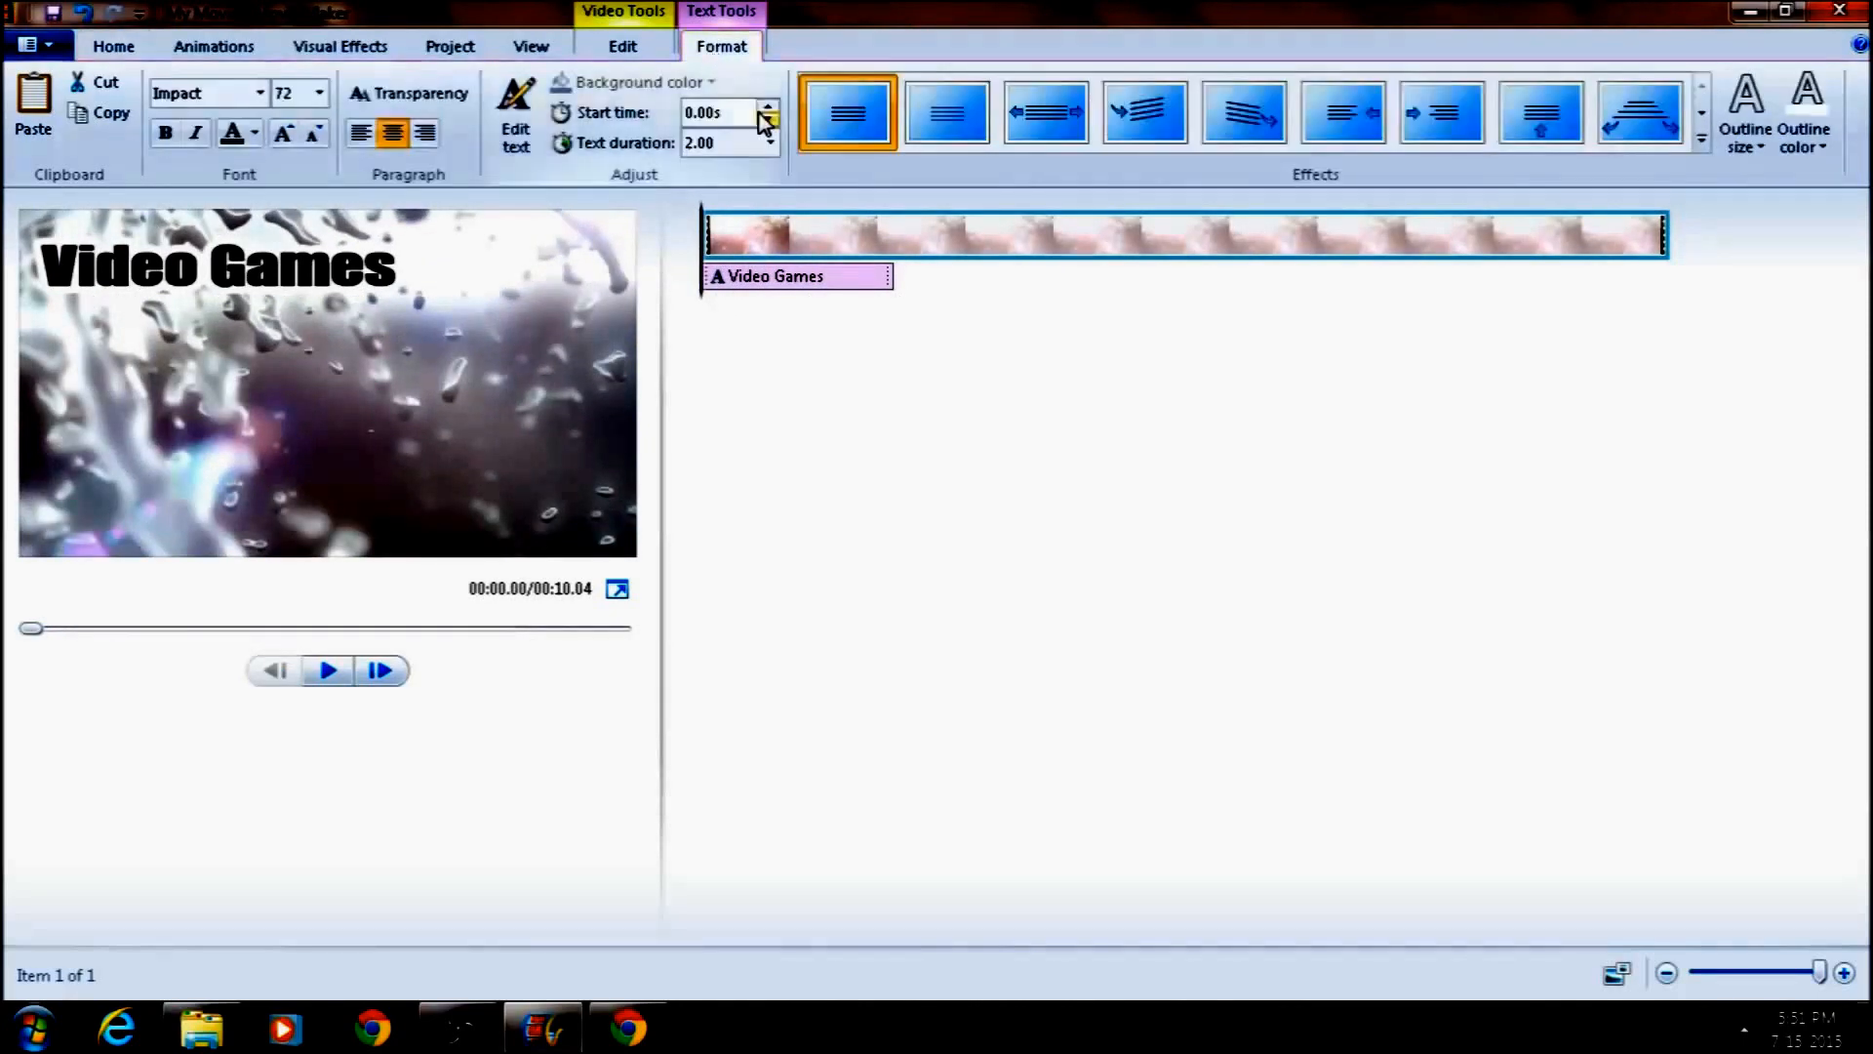
{"action": "left_click", "coordinate": [1026, 125]}
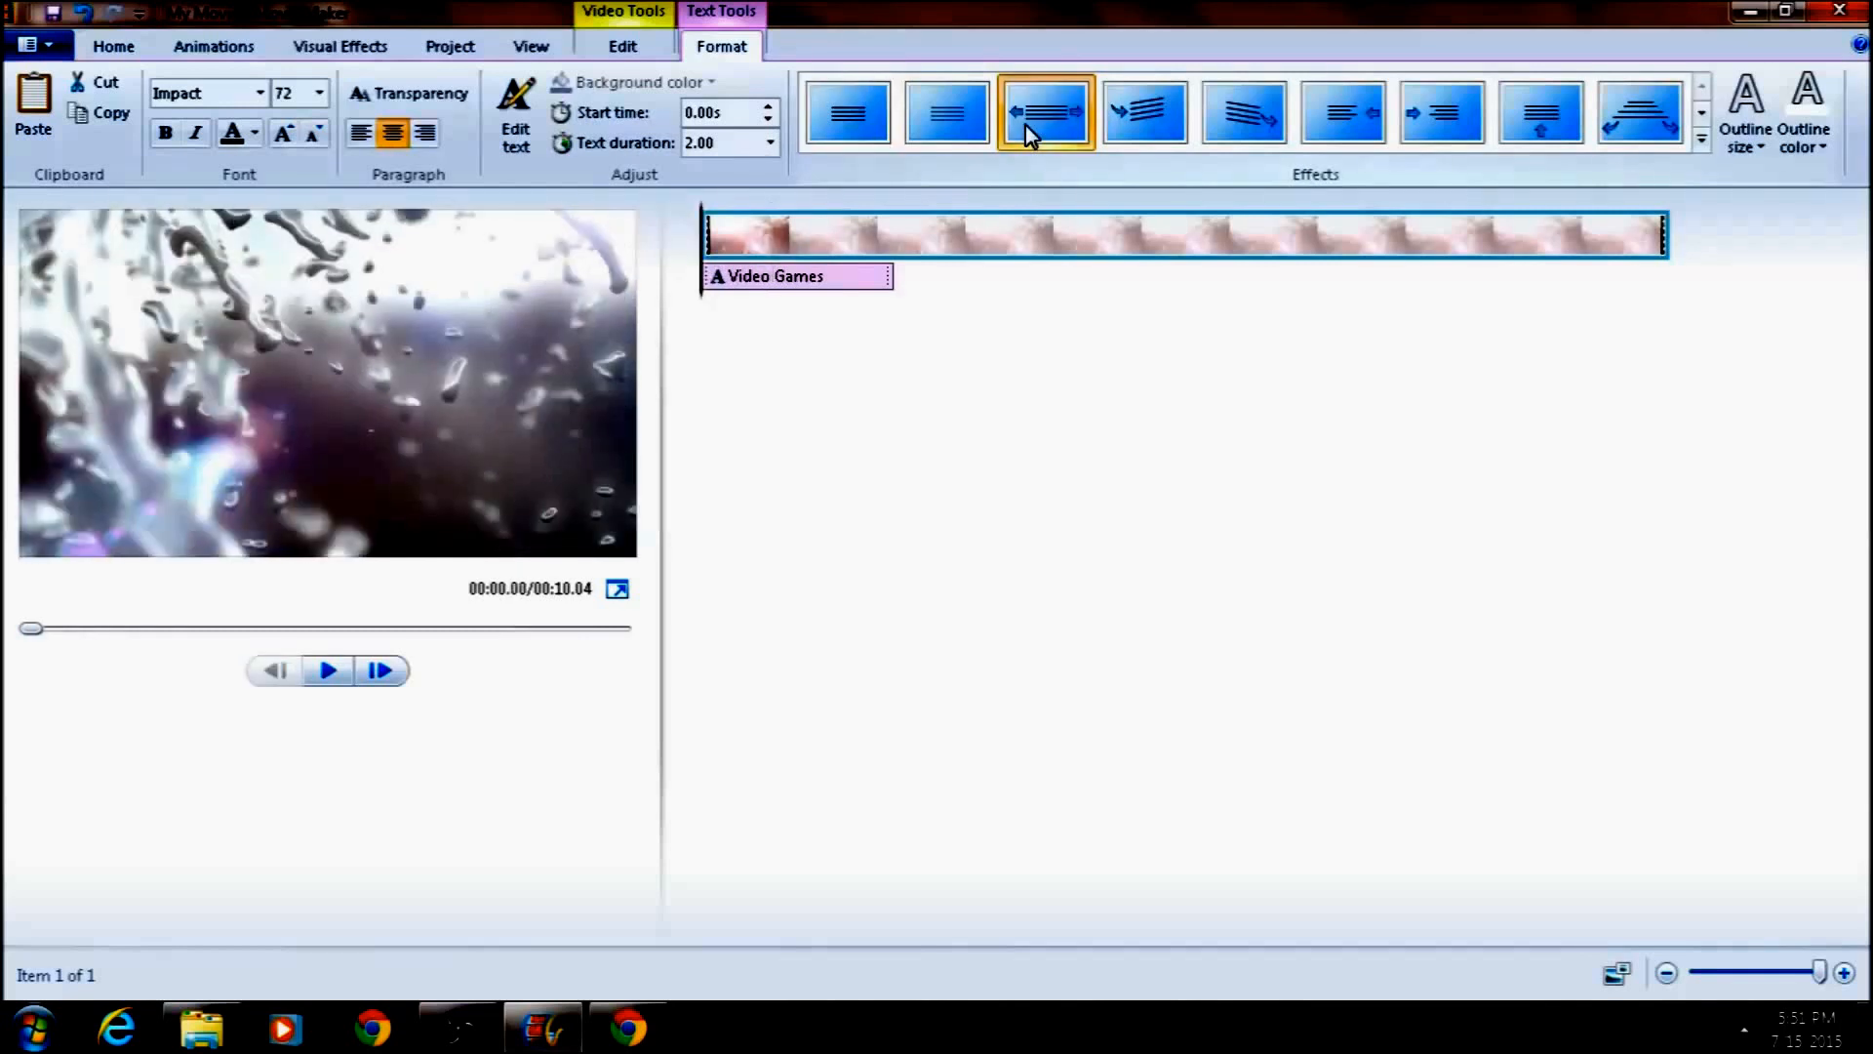
{"action": "left_click", "coordinate": [332, 683]}
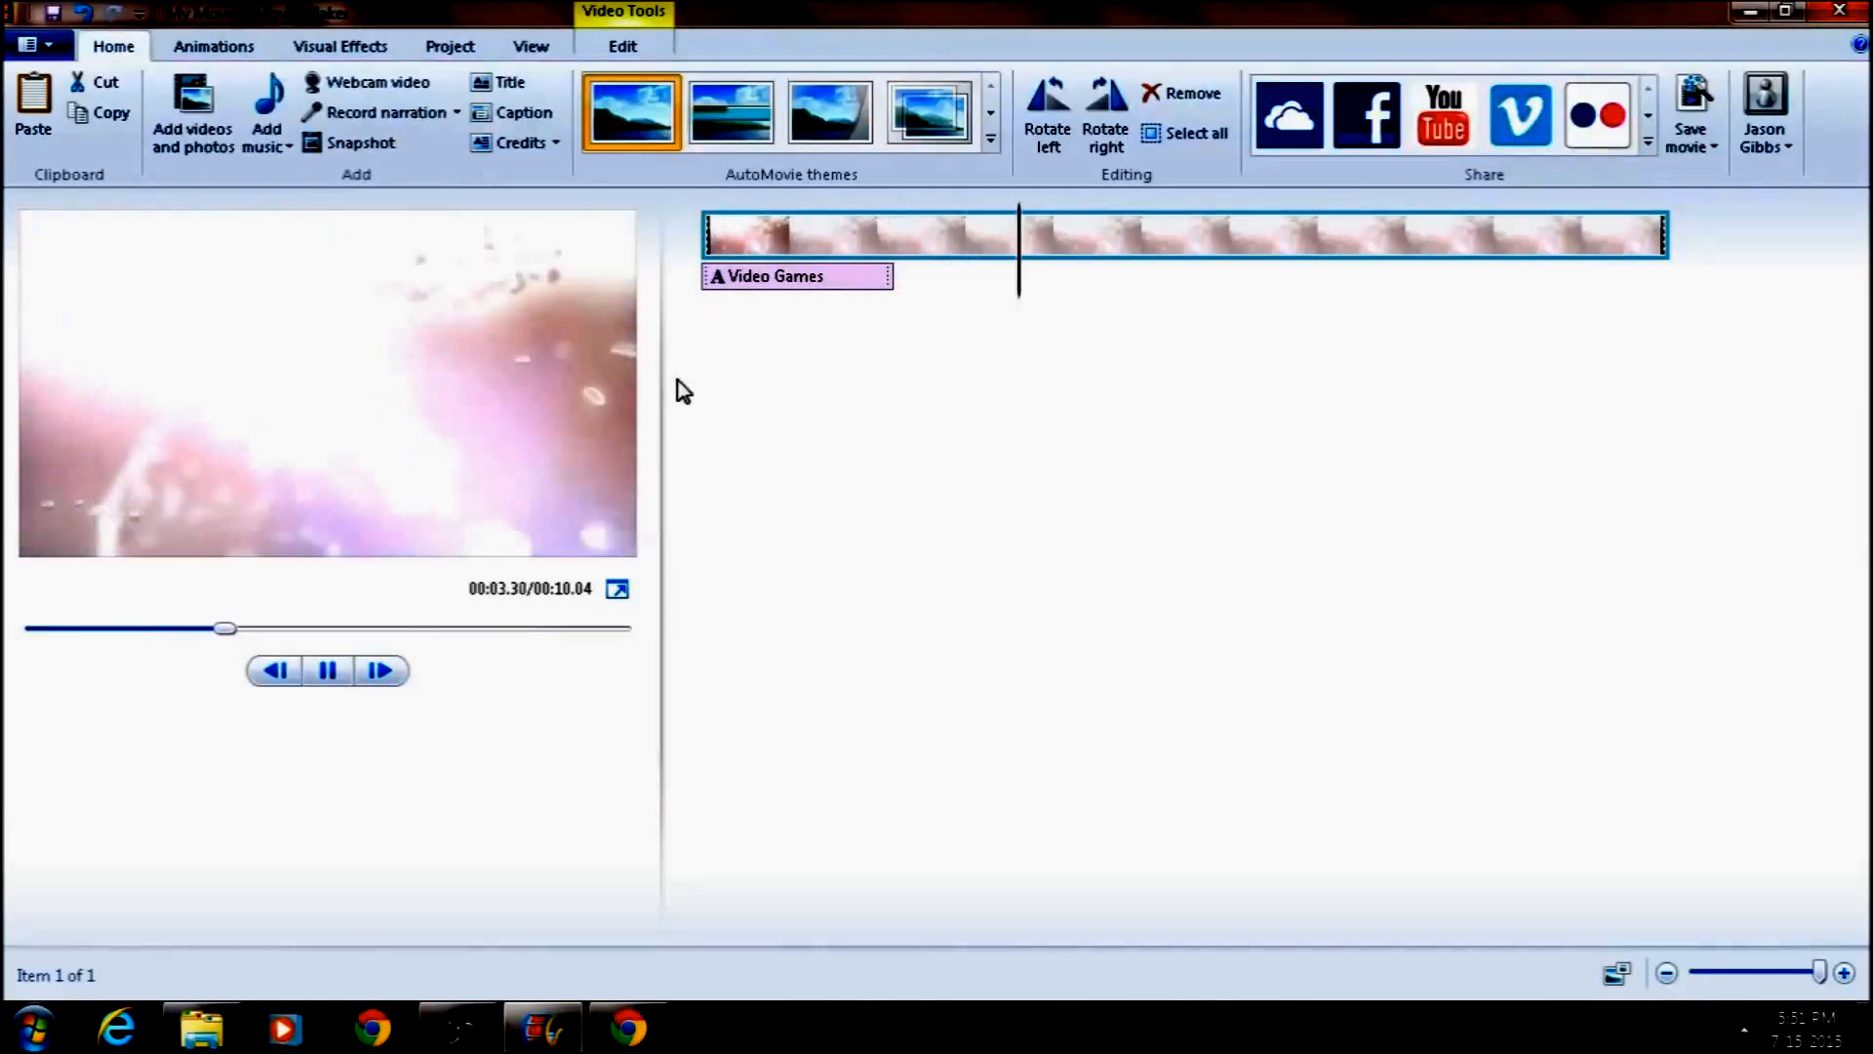
{"action": "left_click", "coordinate": [714, 246]}
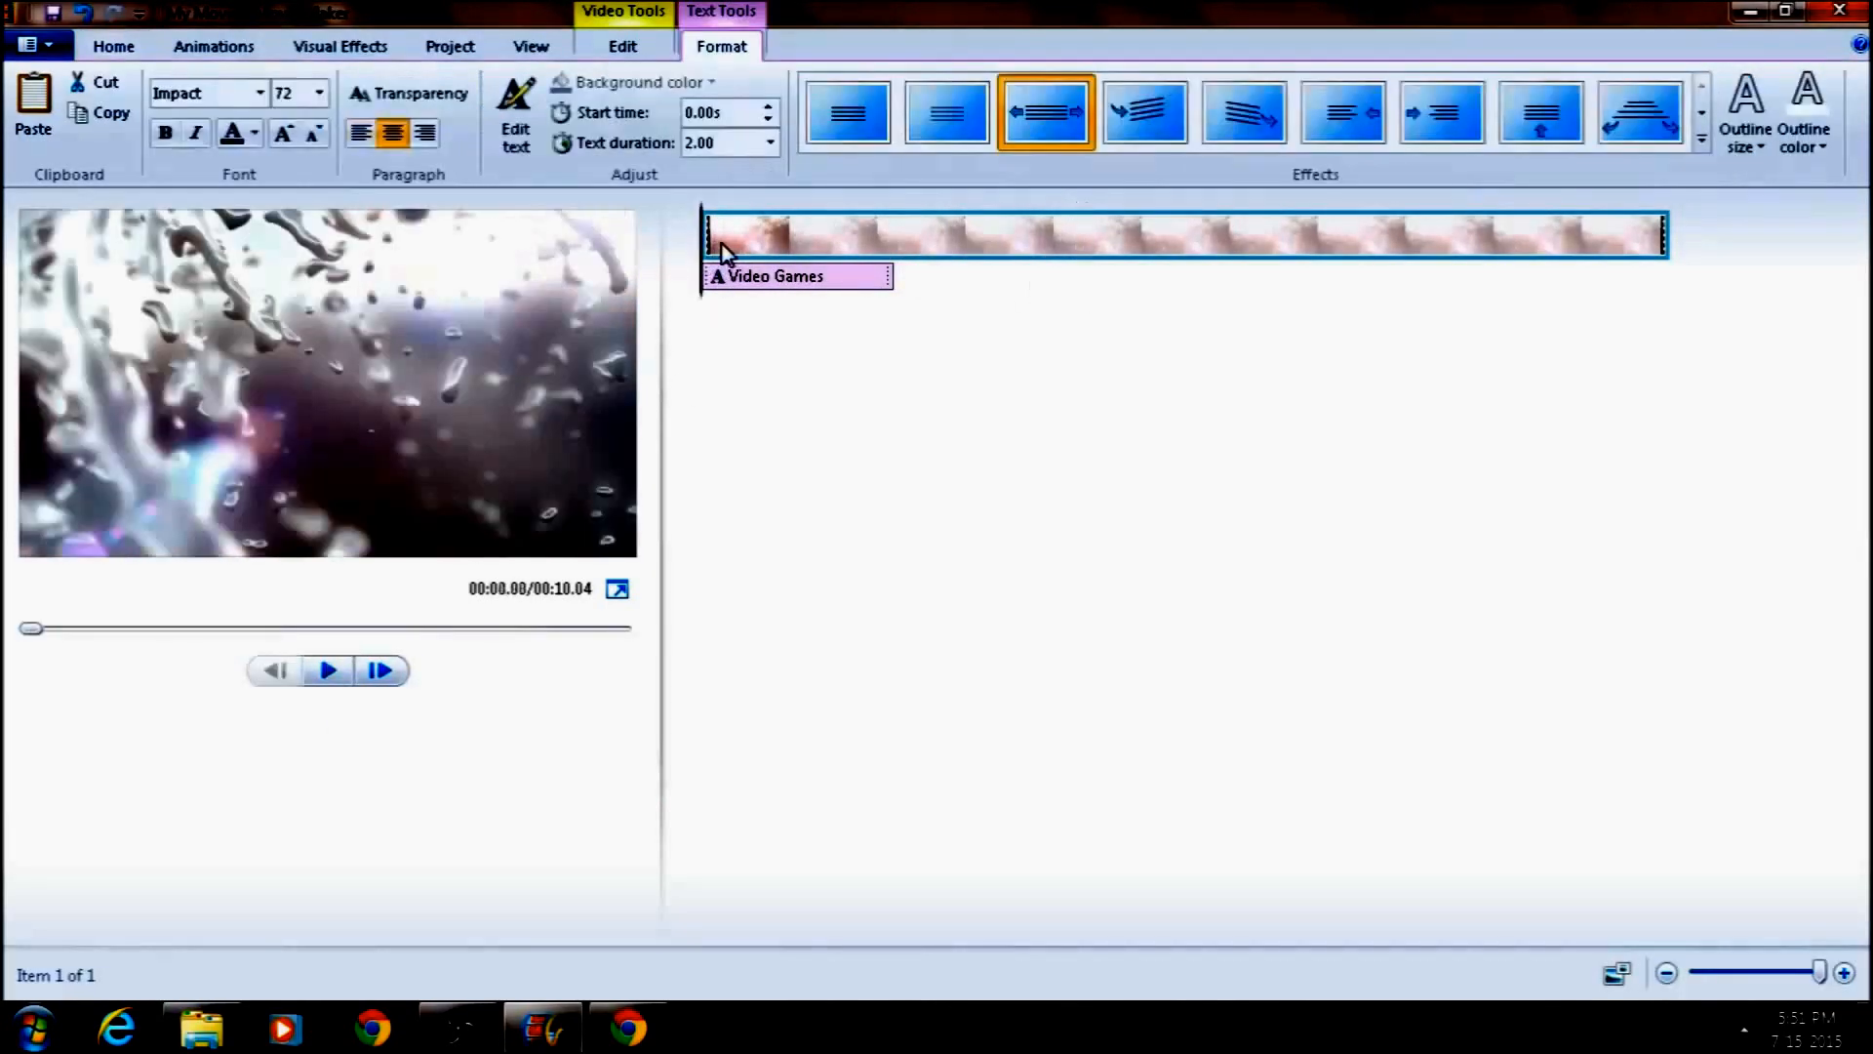
{"action": "left_click", "coordinate": [308, 681]}
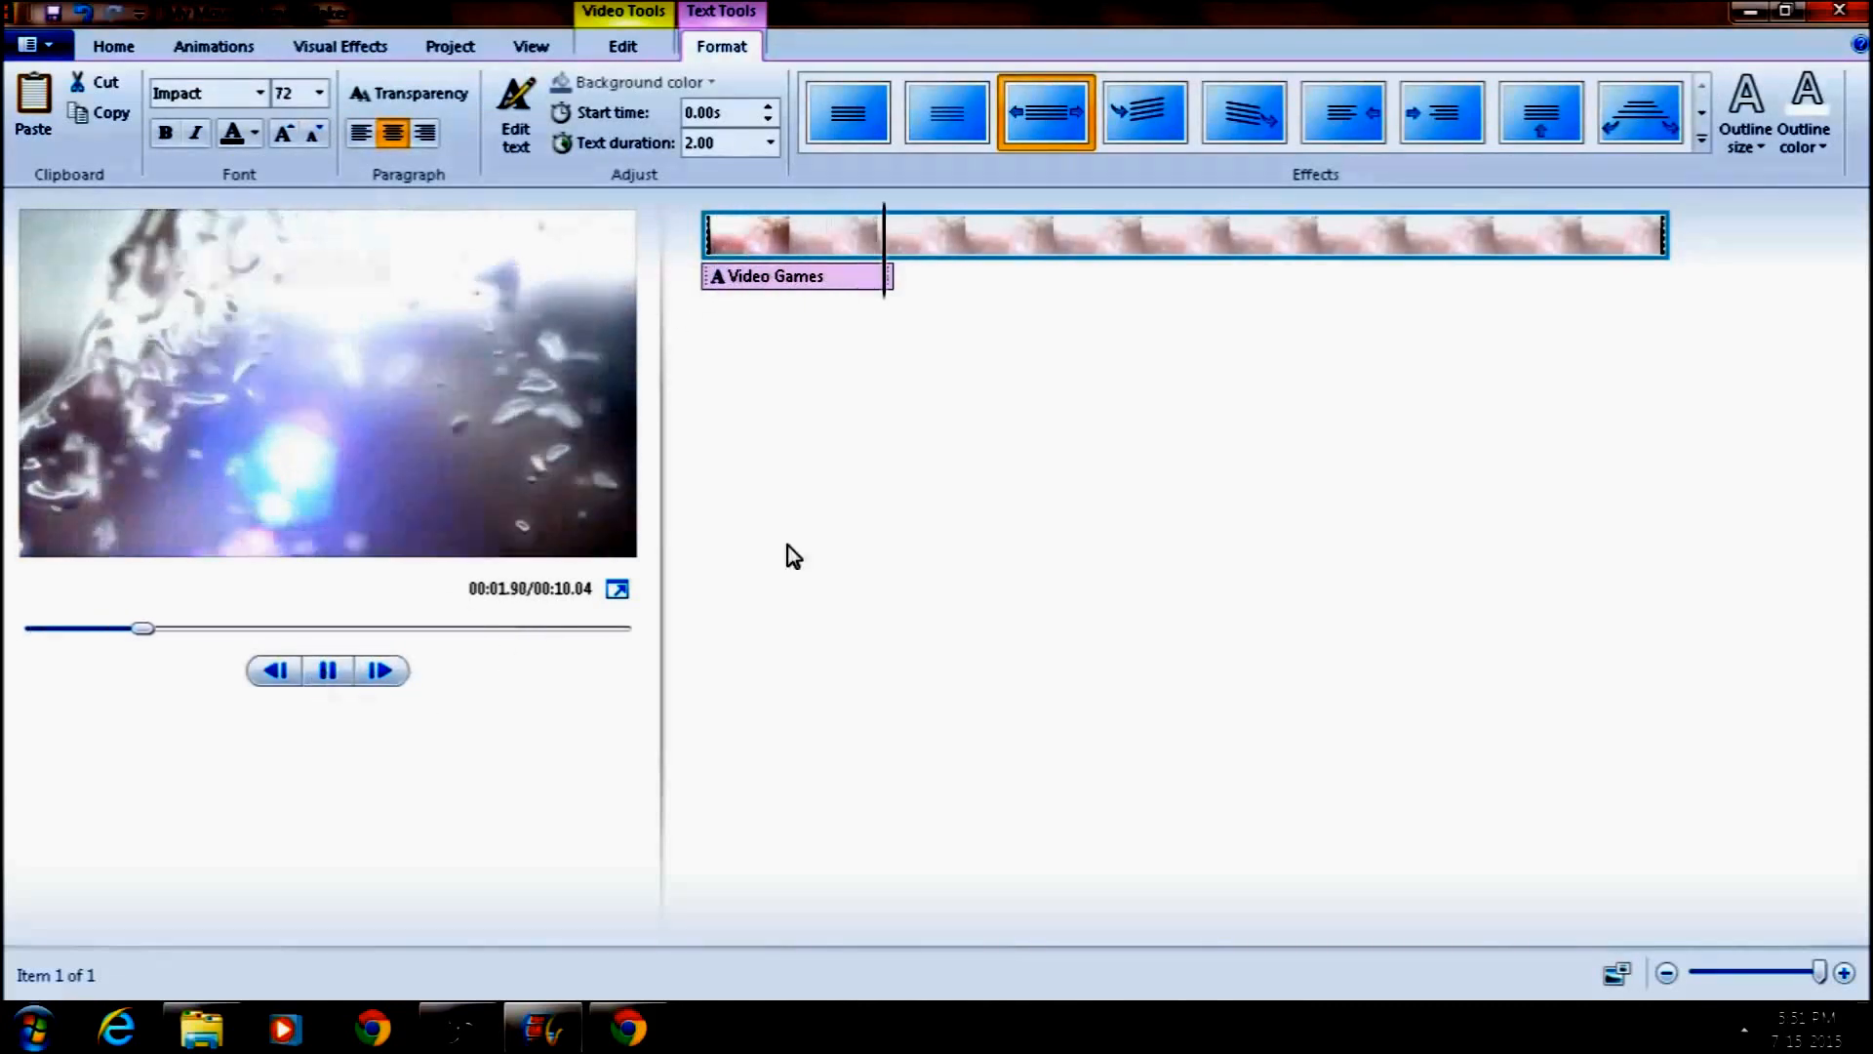
{"action": "left_click", "coordinate": [341, 677]}
Add a second caption reading "Game Reviews" just after the first one ends, at about 2 seconds
{"action": "left_click_drag", "start_coordinate": [969, 296], "coordinate": [899, 298]}
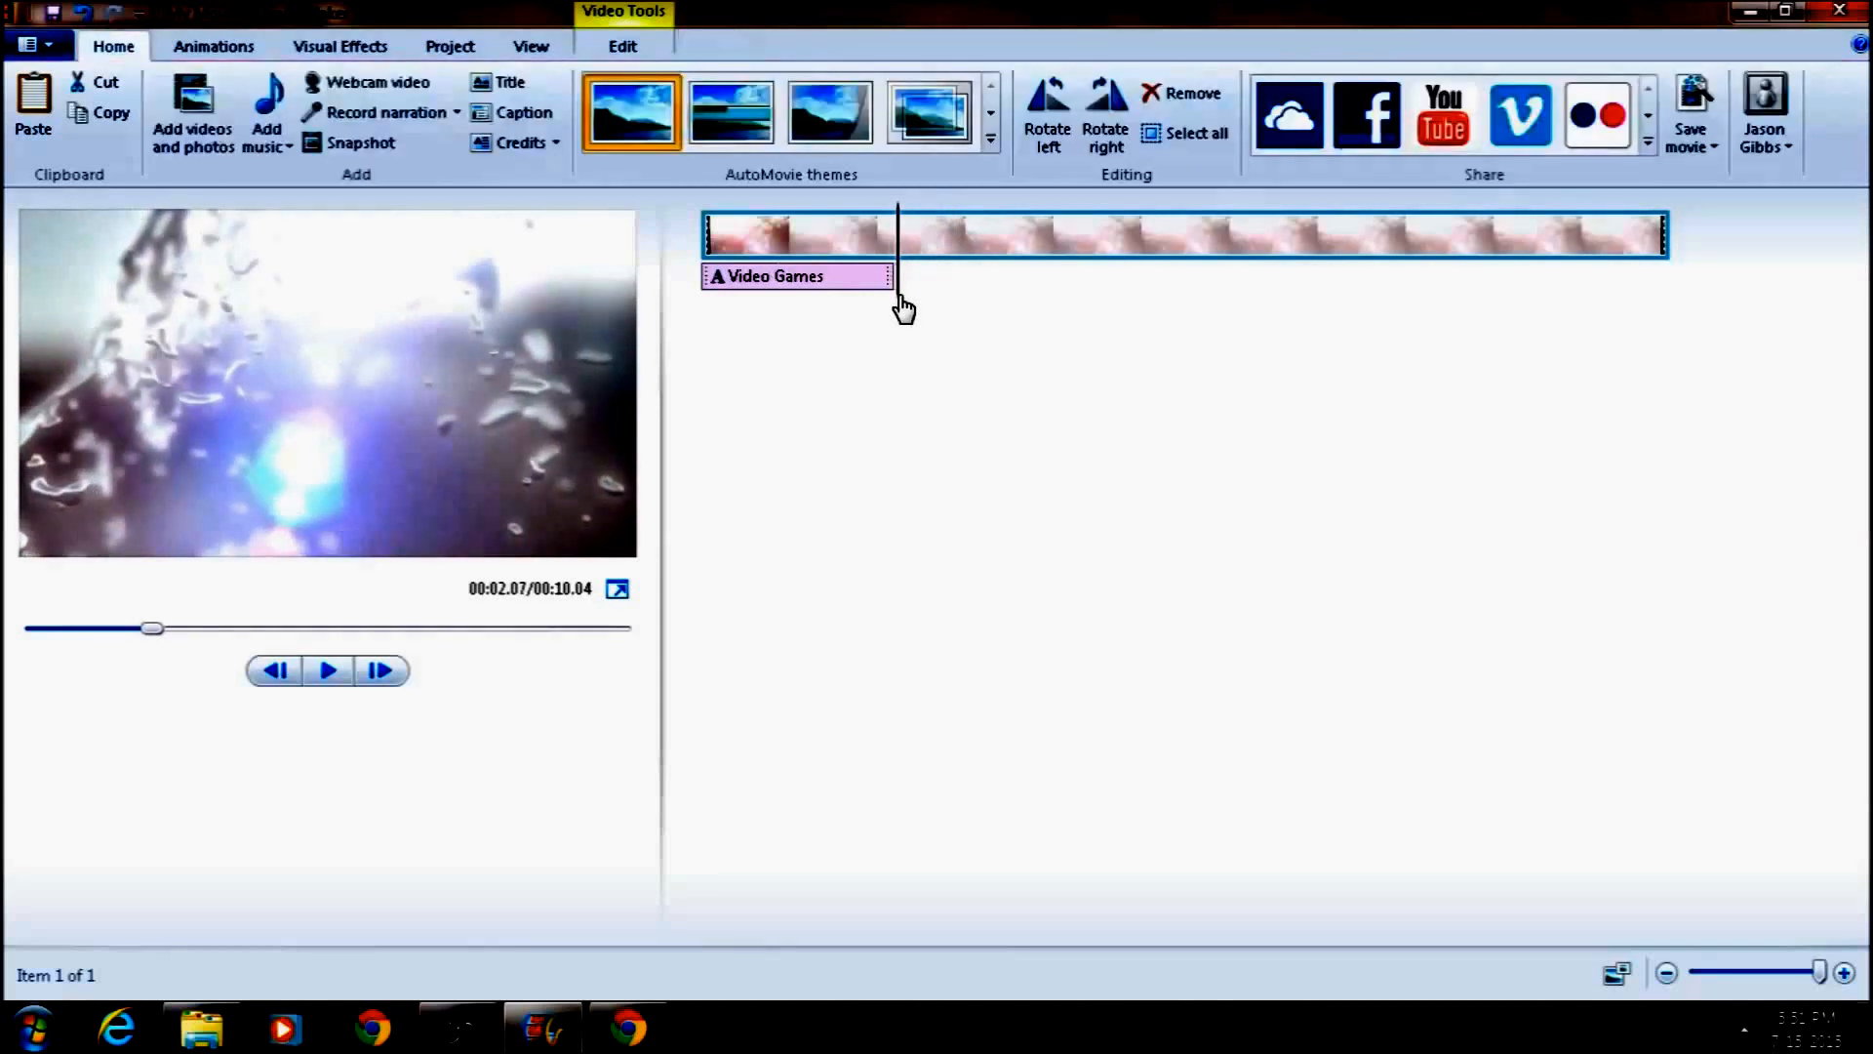
{"action": "left_click", "coordinate": [514, 114]}
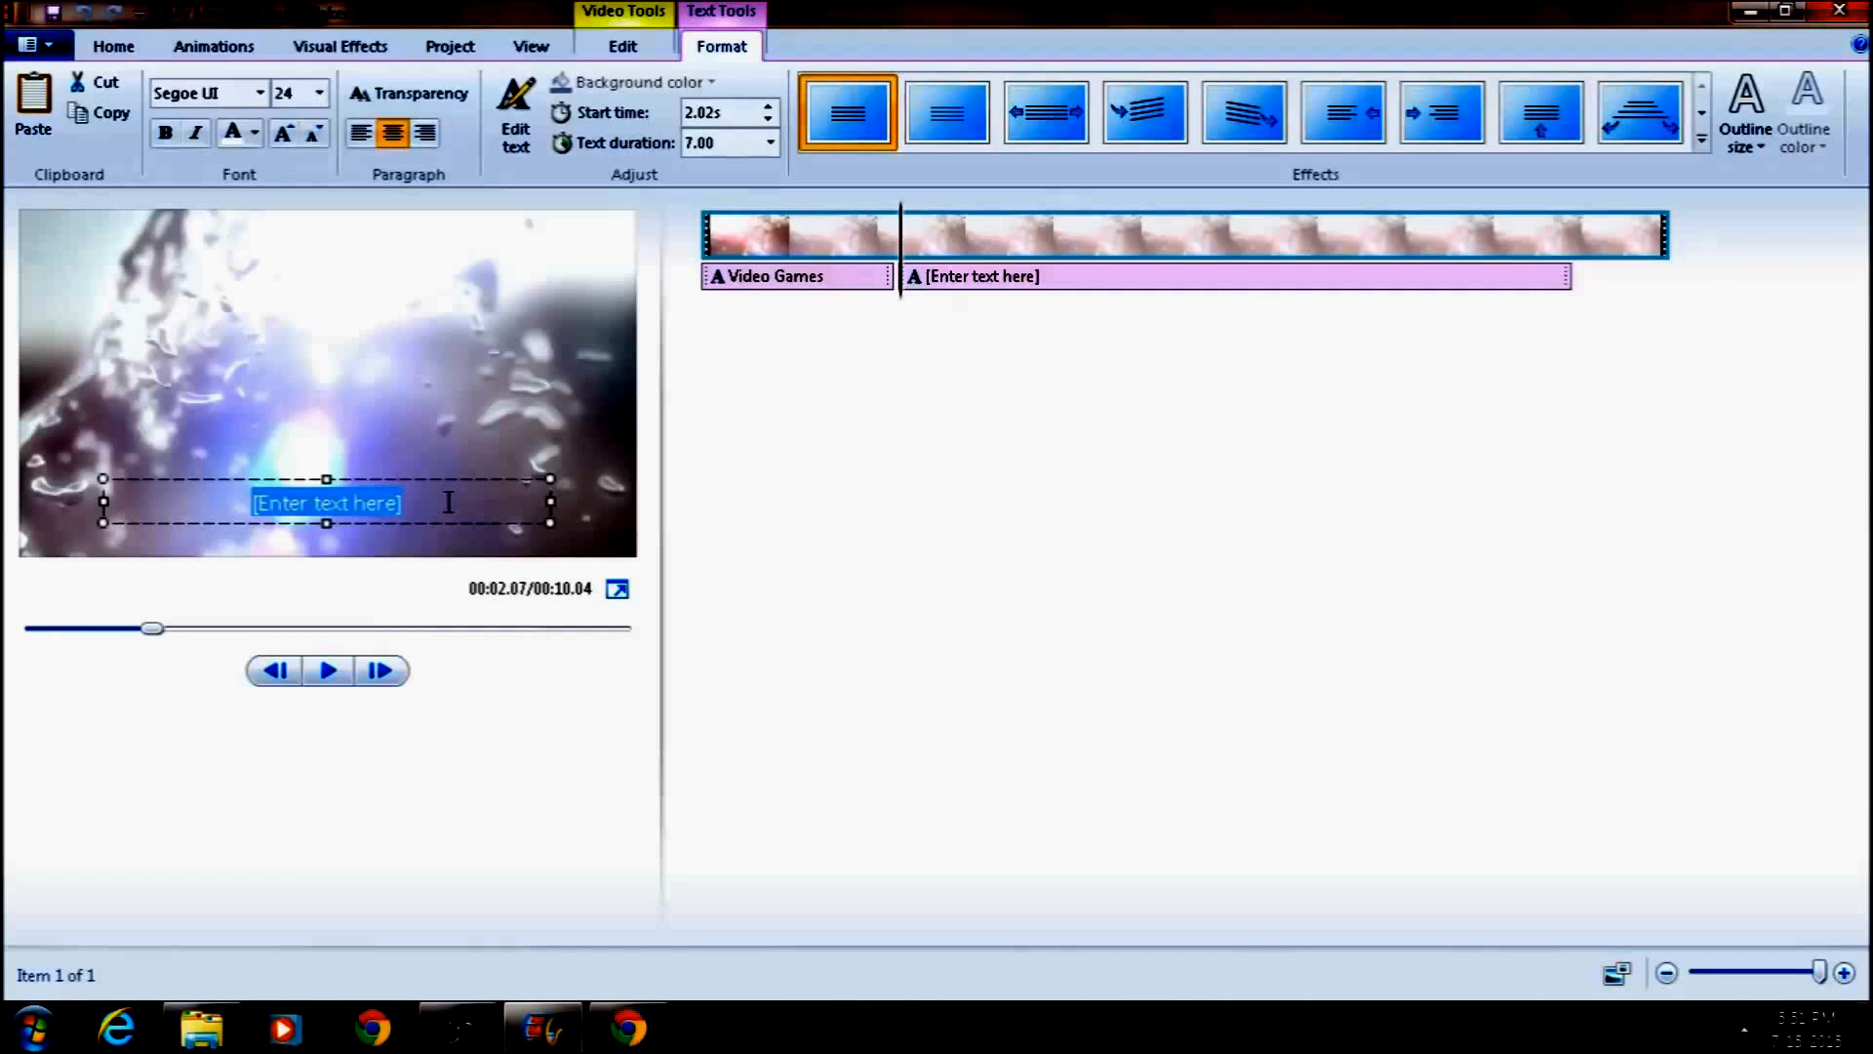
{"action": "key", "text": "BackSpace"}
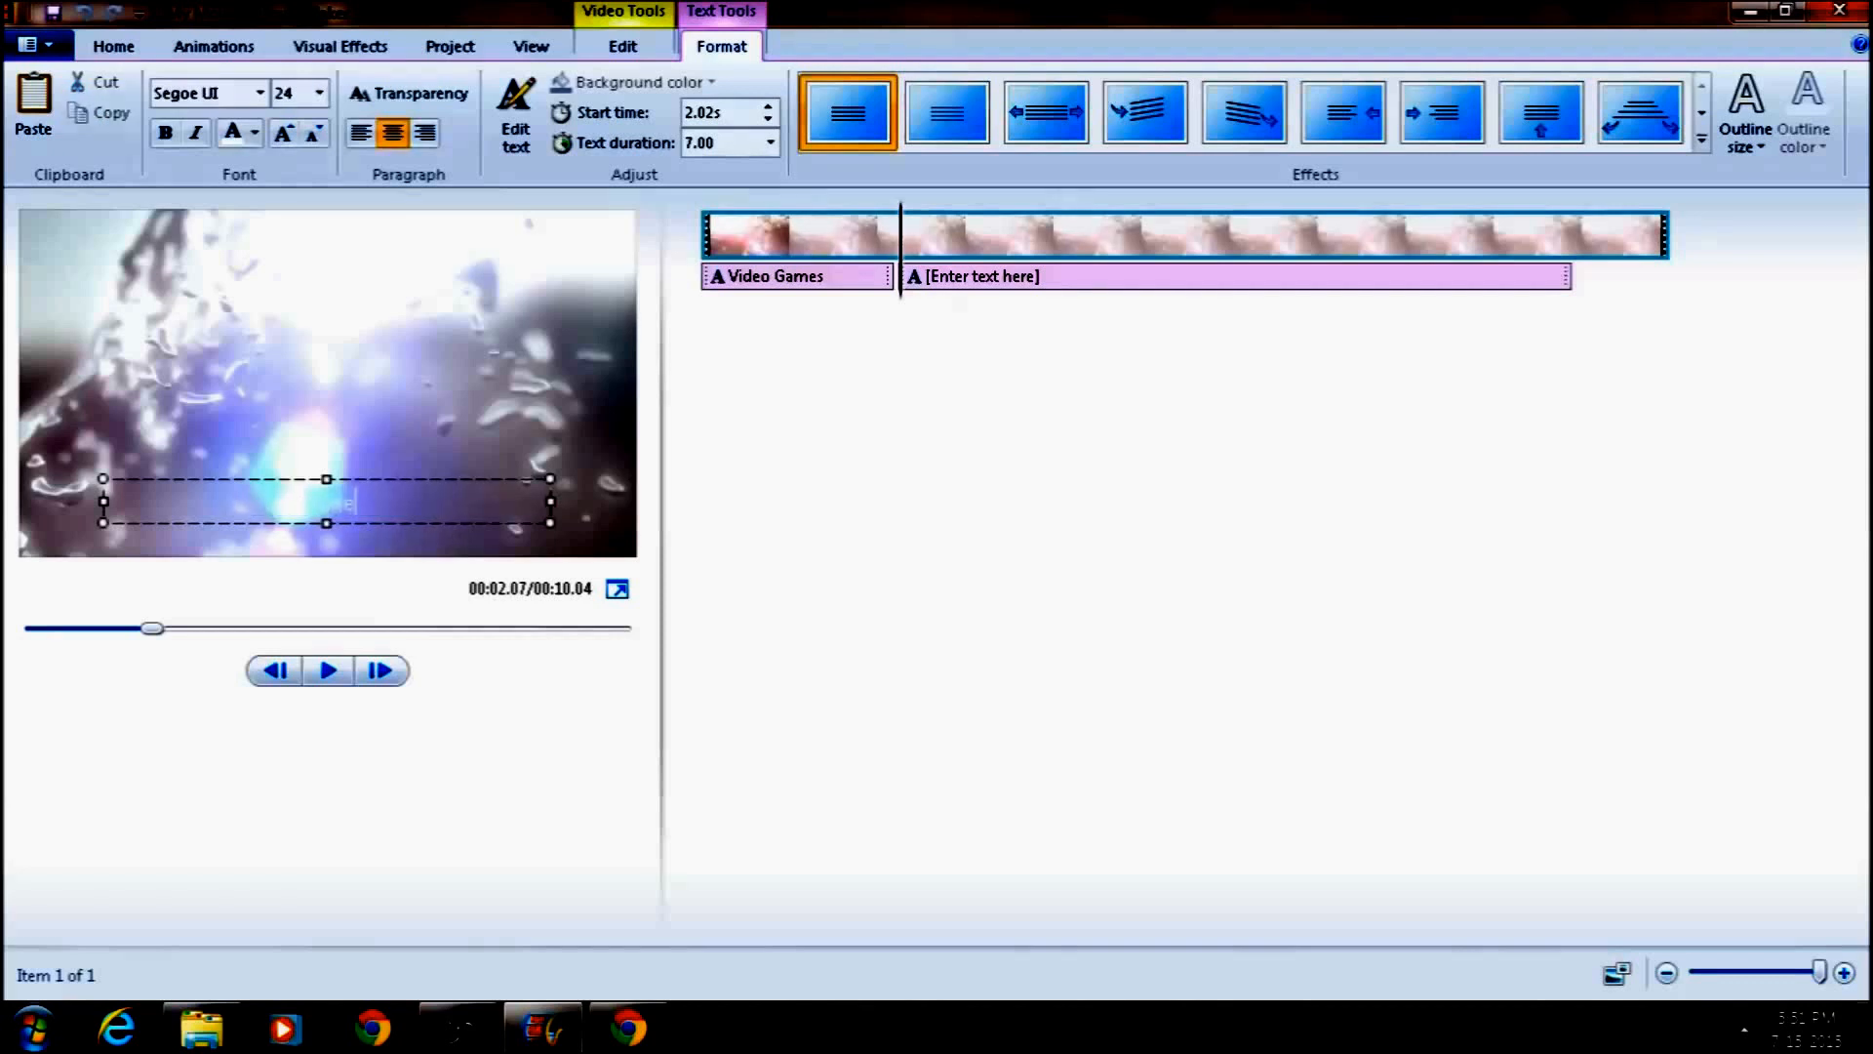
{"action": "type", "text": "eviews"}
Set the "Game Reviews" caption's font to Impact at size 72
{"action": "key", "text": "ctrl+a"}
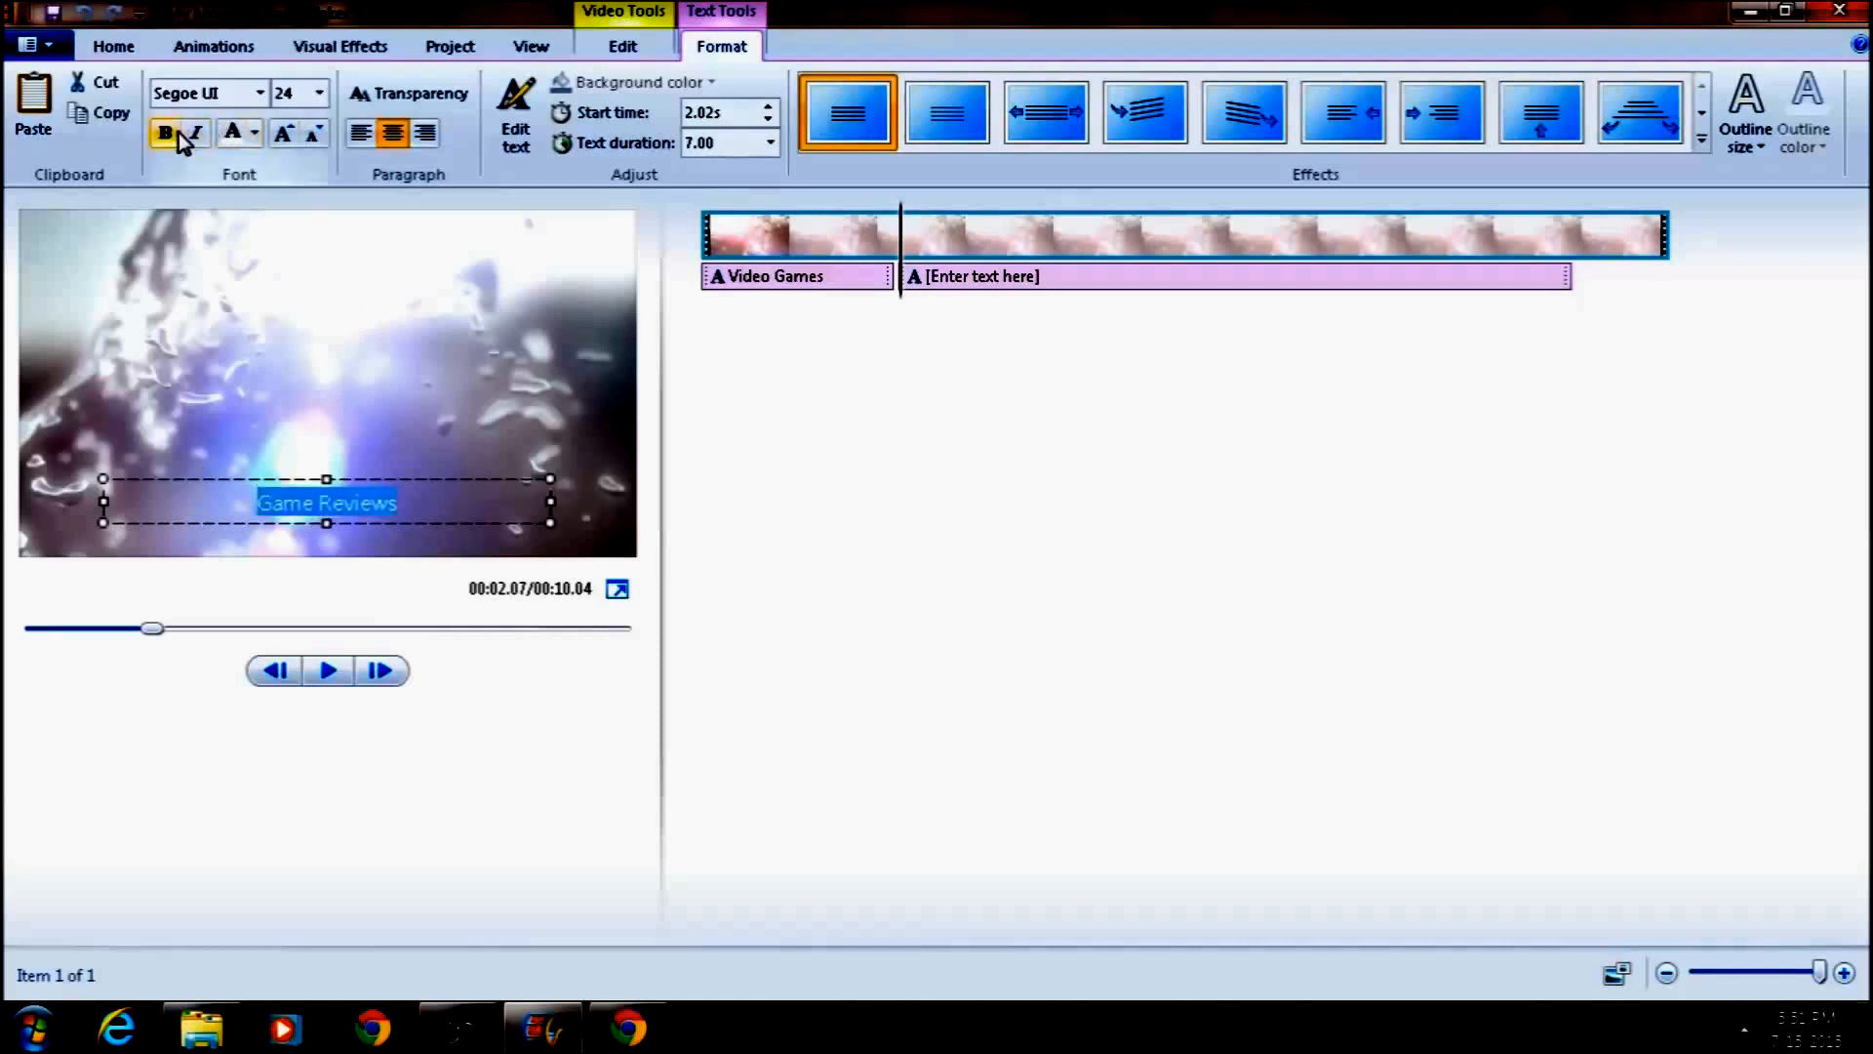
{"action": "left_click", "coordinate": [260, 93]}
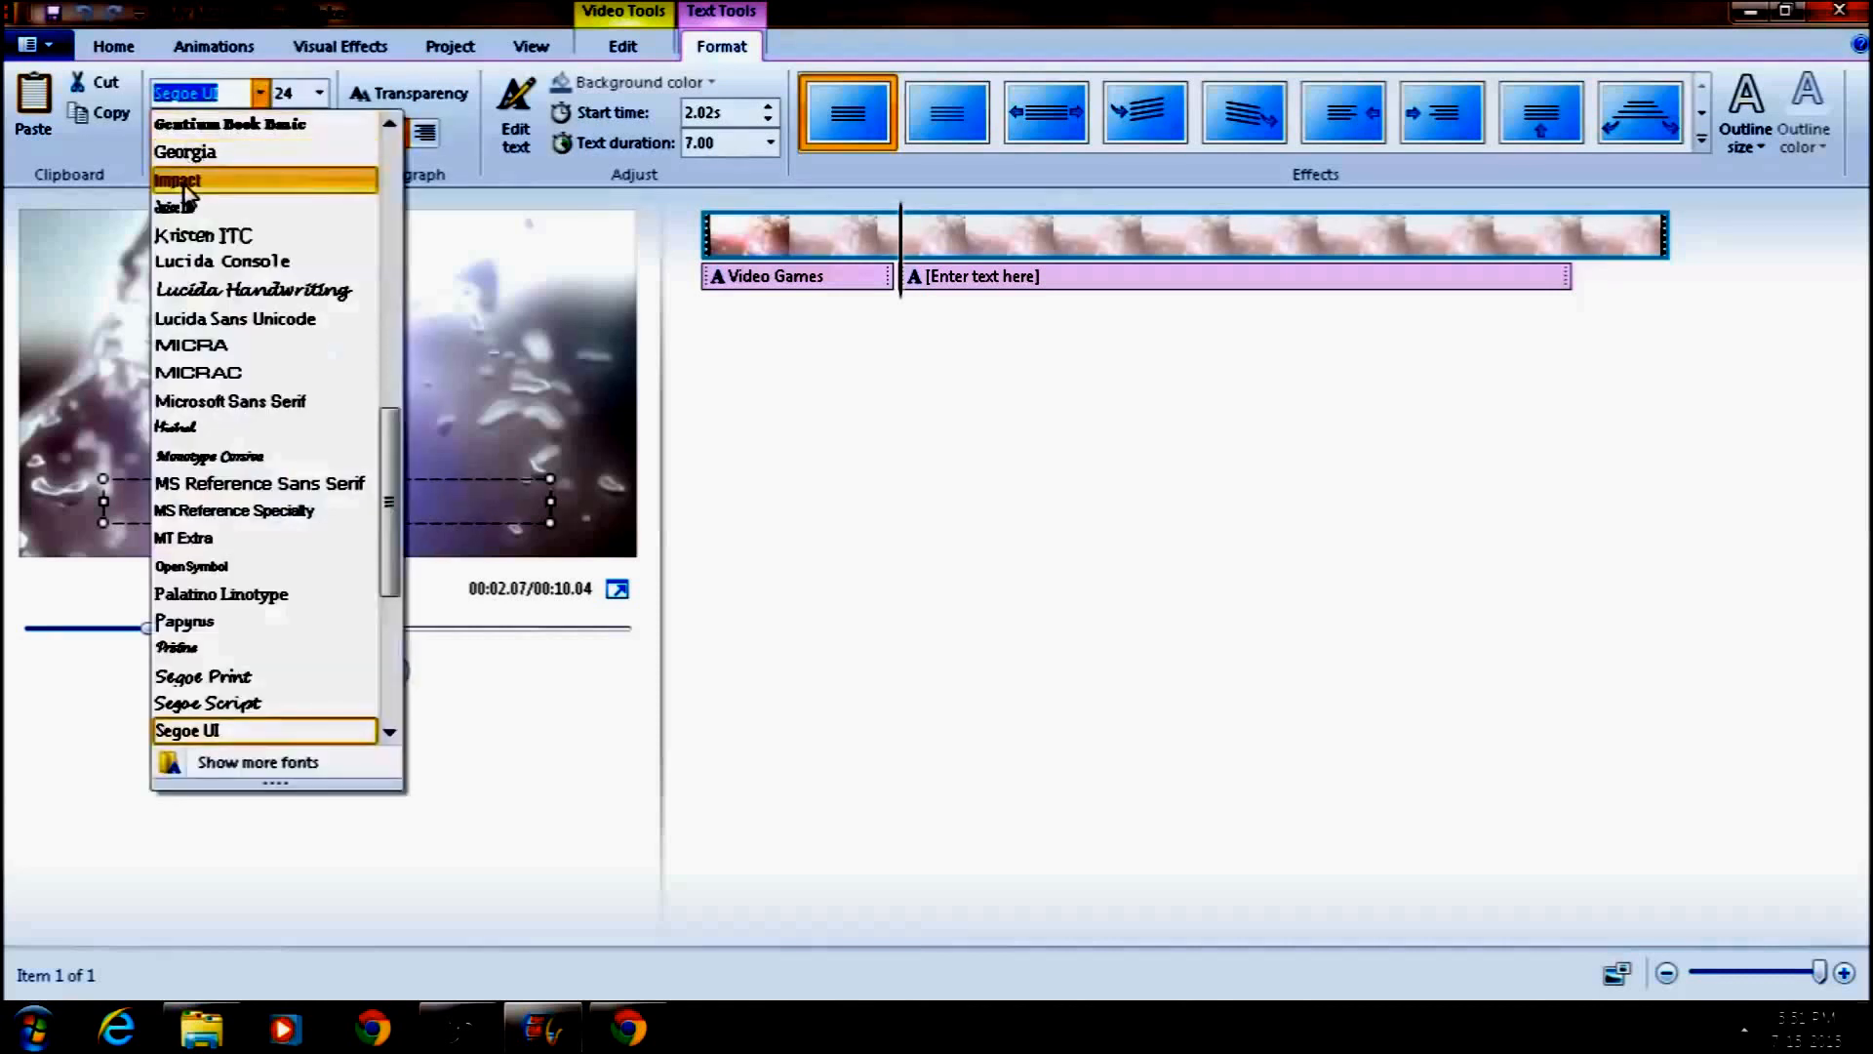
{"action": "left_click", "coordinate": [215, 179]}
{"action": "left_click", "coordinate": [320, 93]}
{"action": "left_click", "coordinate": [285, 474]}
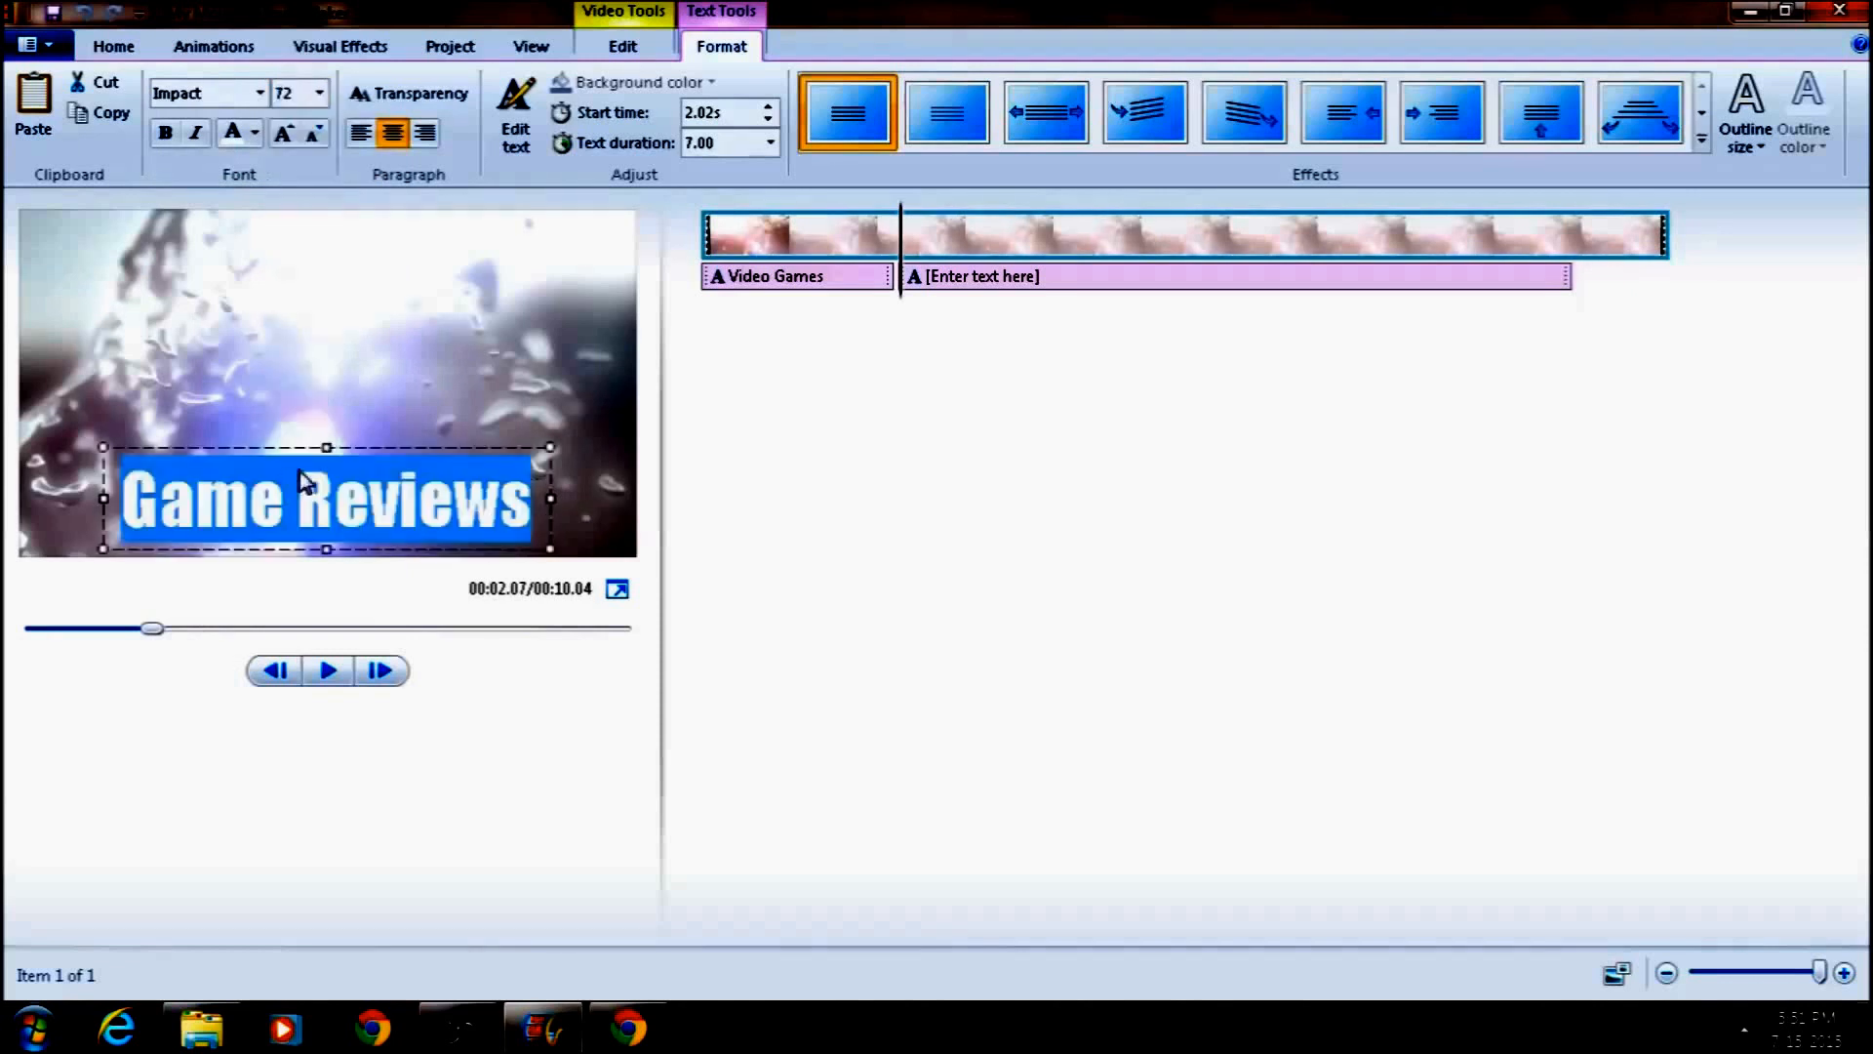
Select the "Game Reviews" caption text and set its font color to Automatic (black)
{"action": "left_click", "coordinate": [369, 407]}
{"action": "left_click", "coordinate": [363, 515]}
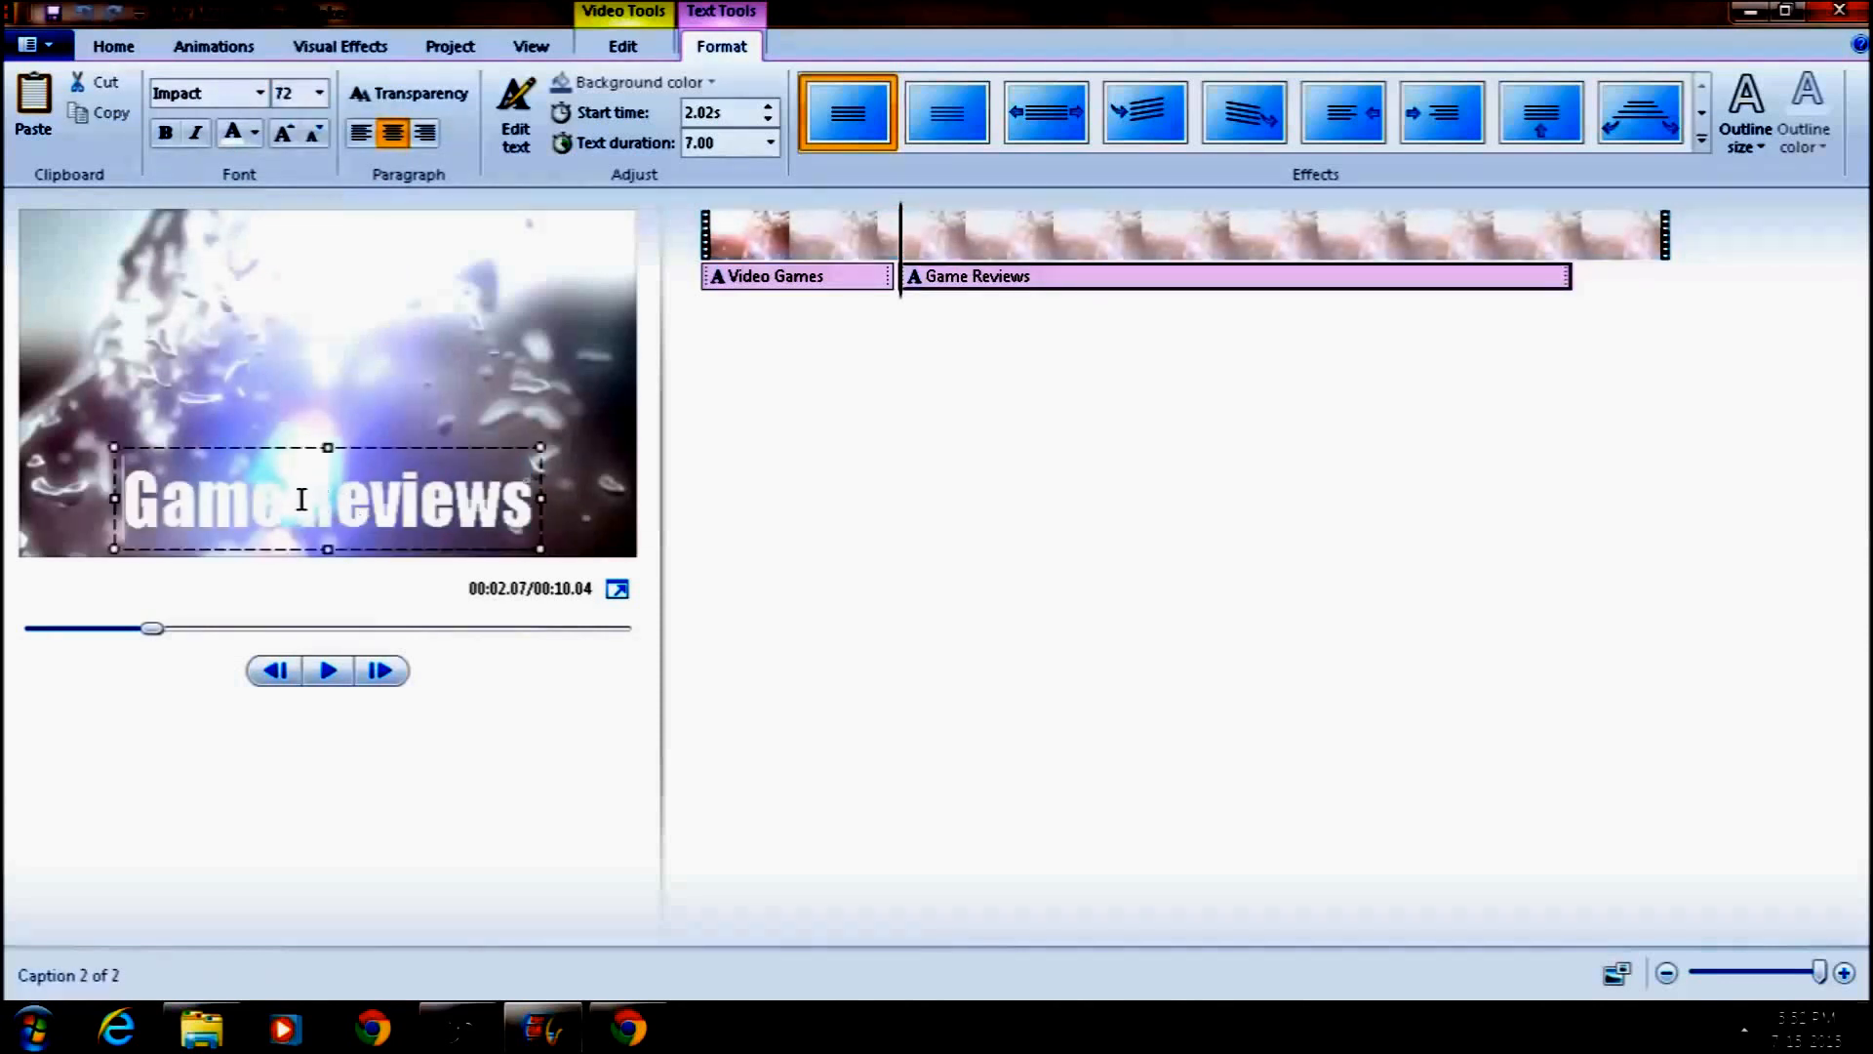
{"action": "key", "text": "ctrl+a"}
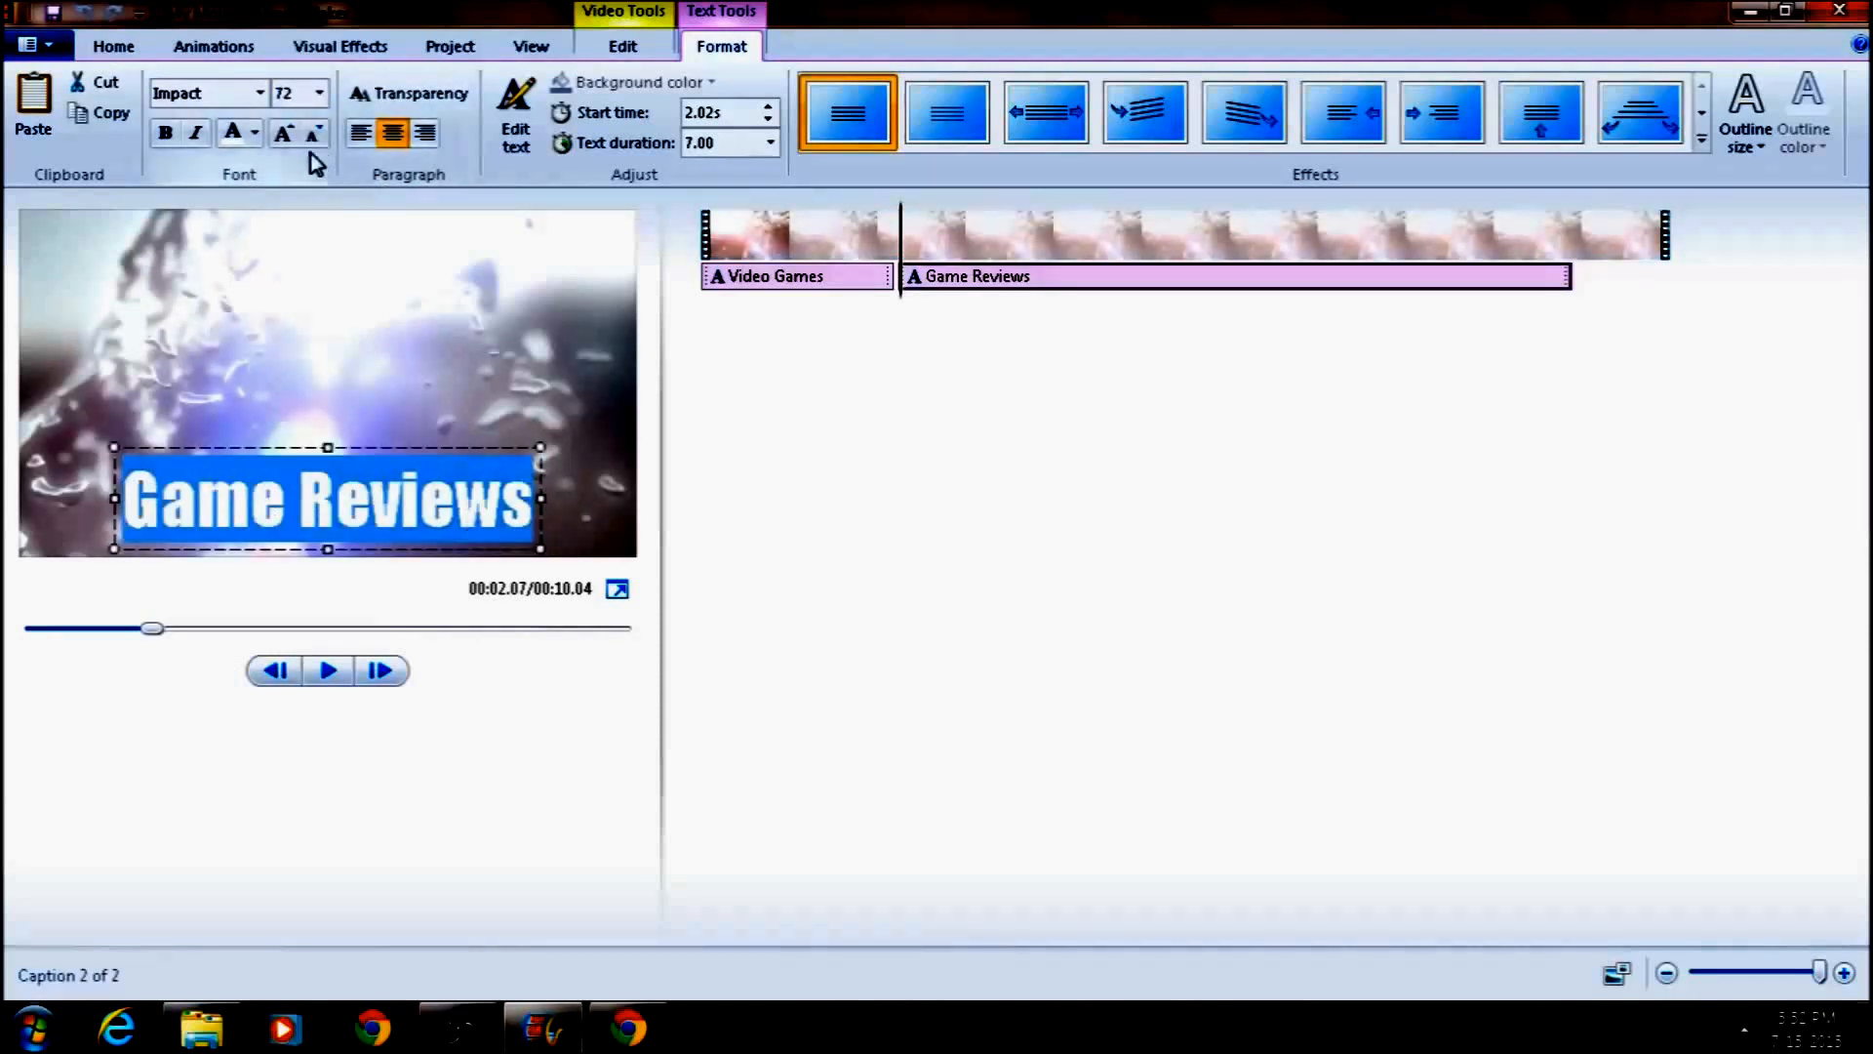
{"action": "left_click", "coordinate": [251, 146]}
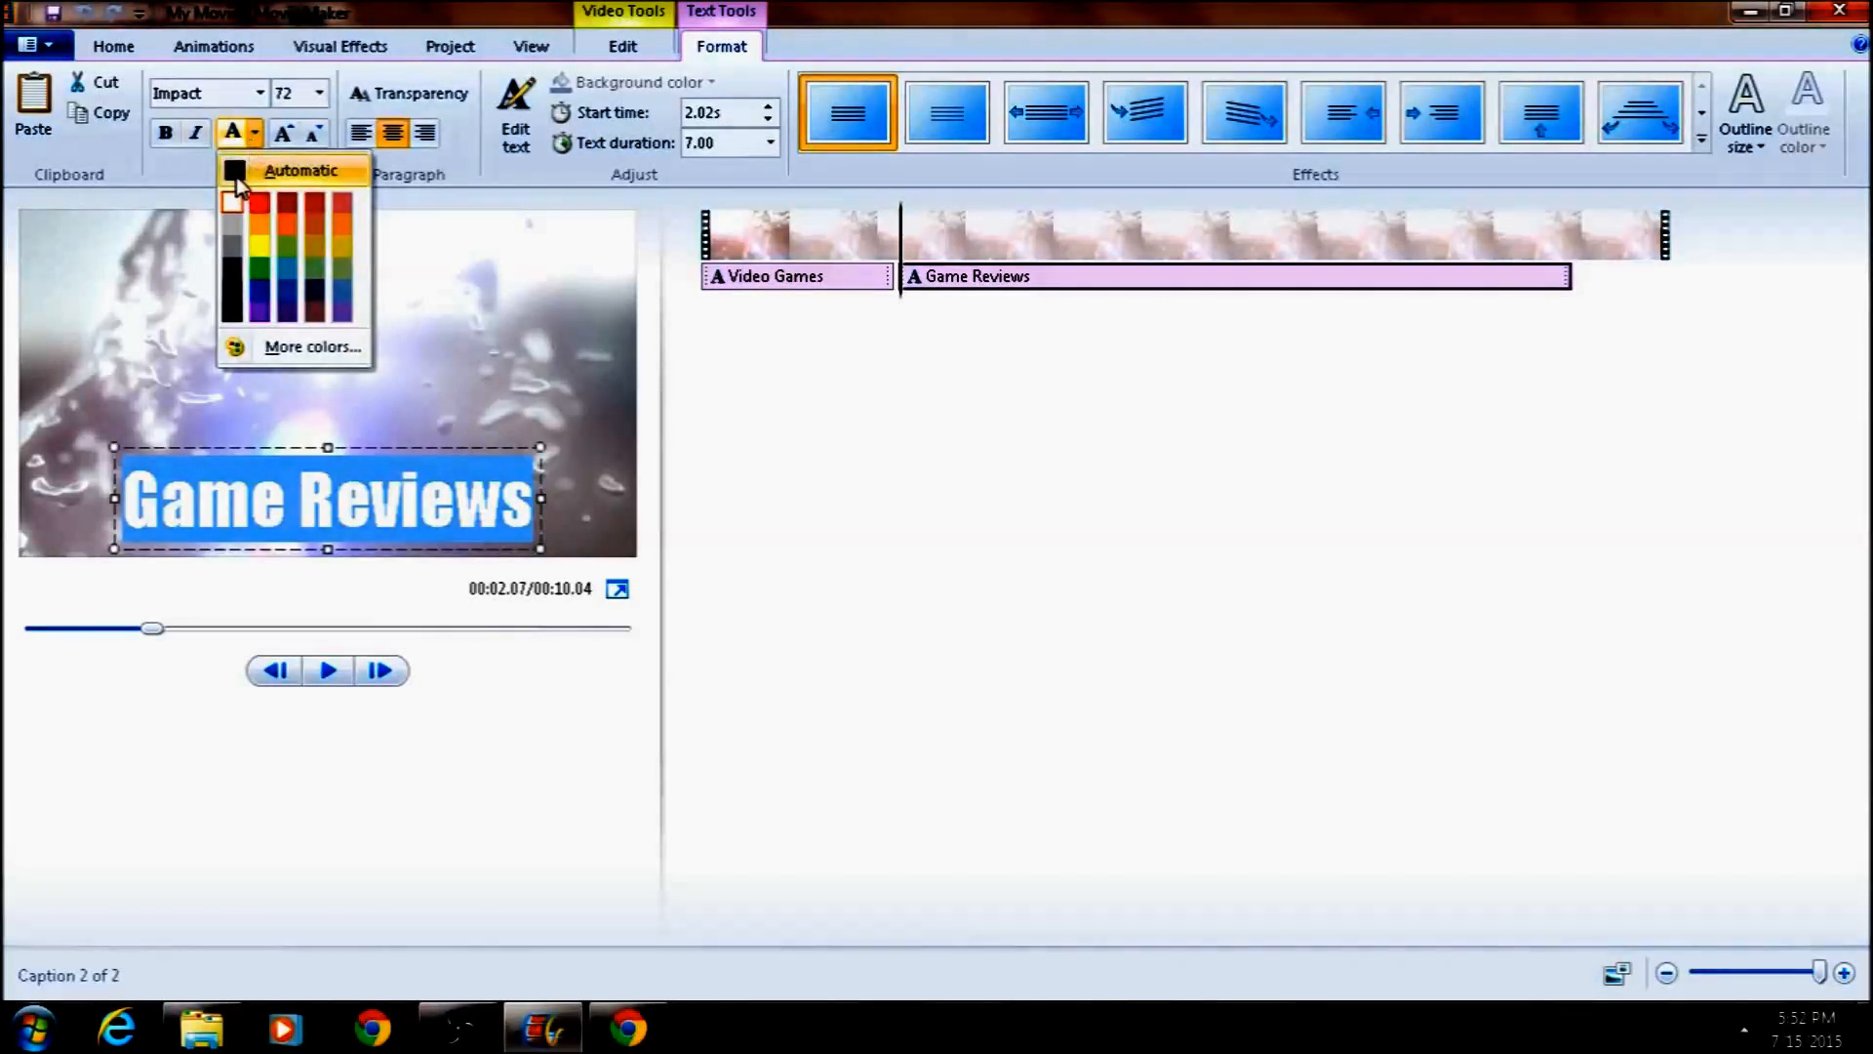
{"action": "left_click", "coordinate": [237, 172]}
{"action": "left_click", "coordinate": [222, 445]}
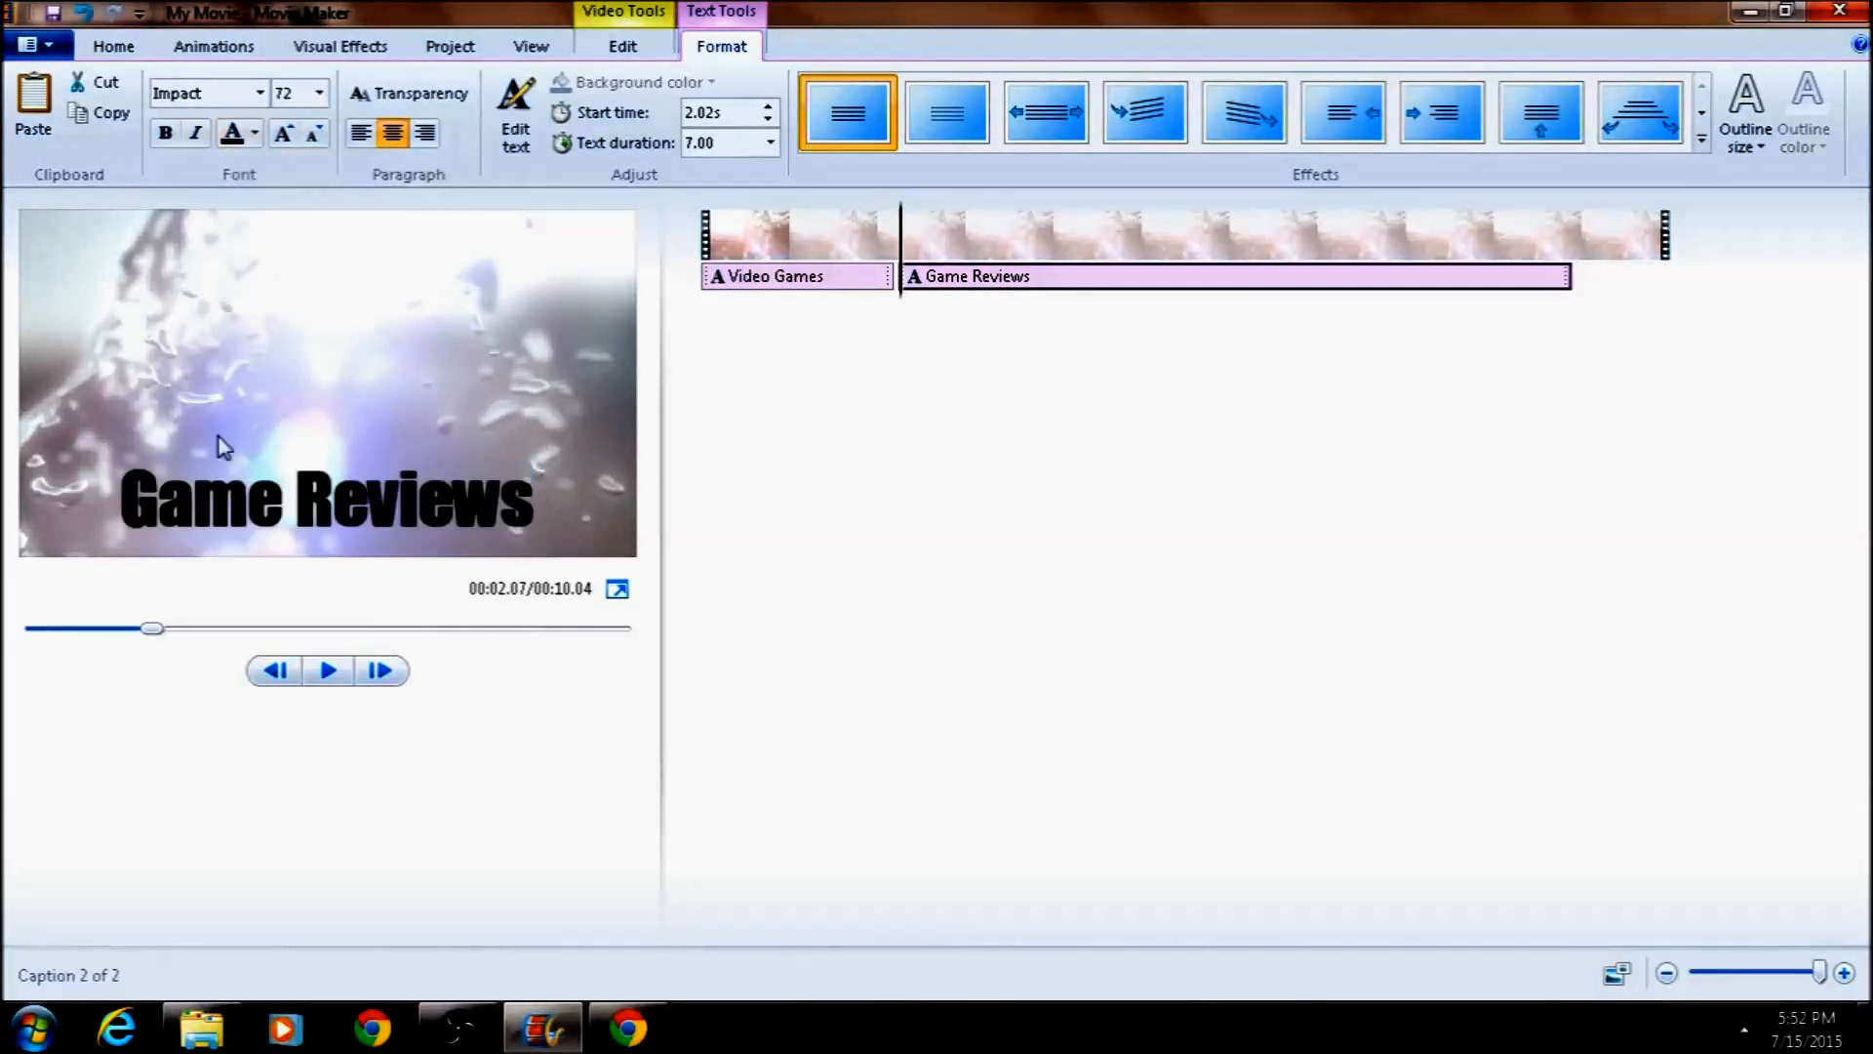
Give the "Game Reviews" caption text a Thick outline in white
{"action": "left_click", "coordinate": [132, 489]}
{"action": "left_click_drag", "start_coordinate": [132, 490], "coordinate": [536, 503]}
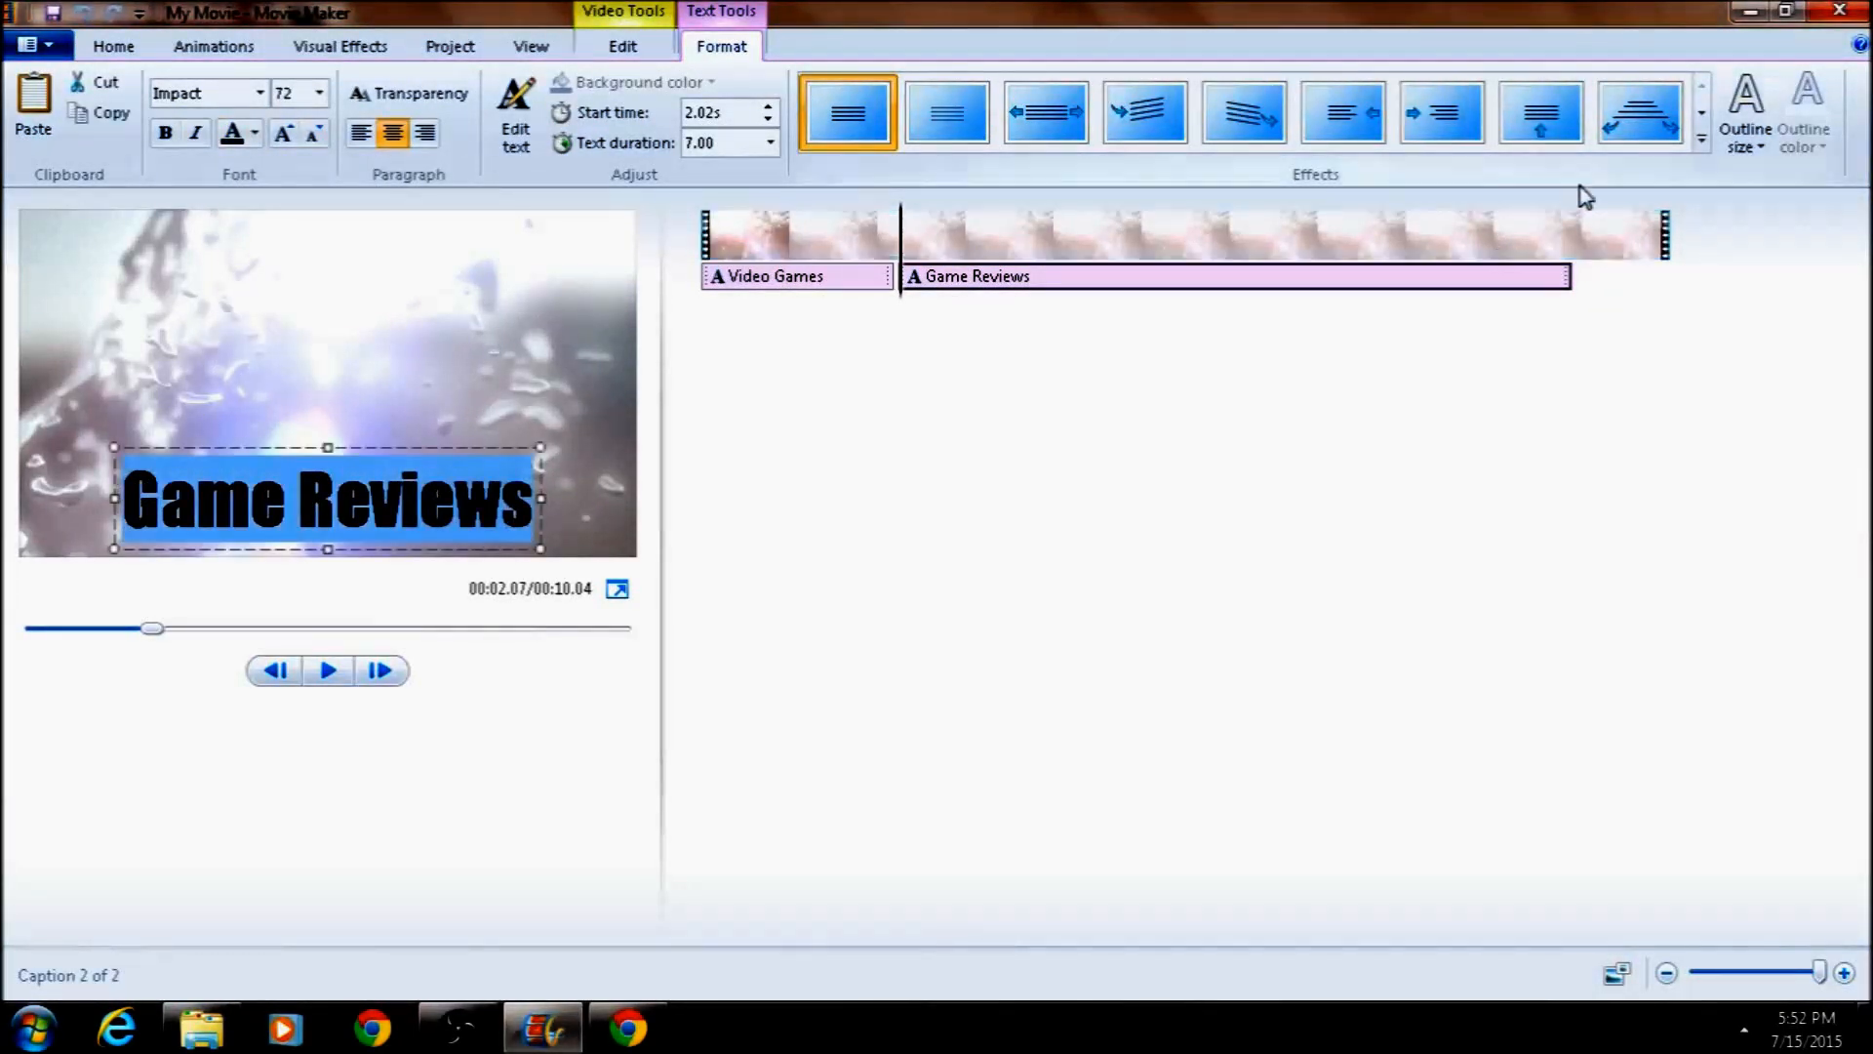
{"action": "left_click", "coordinate": [1757, 143]}
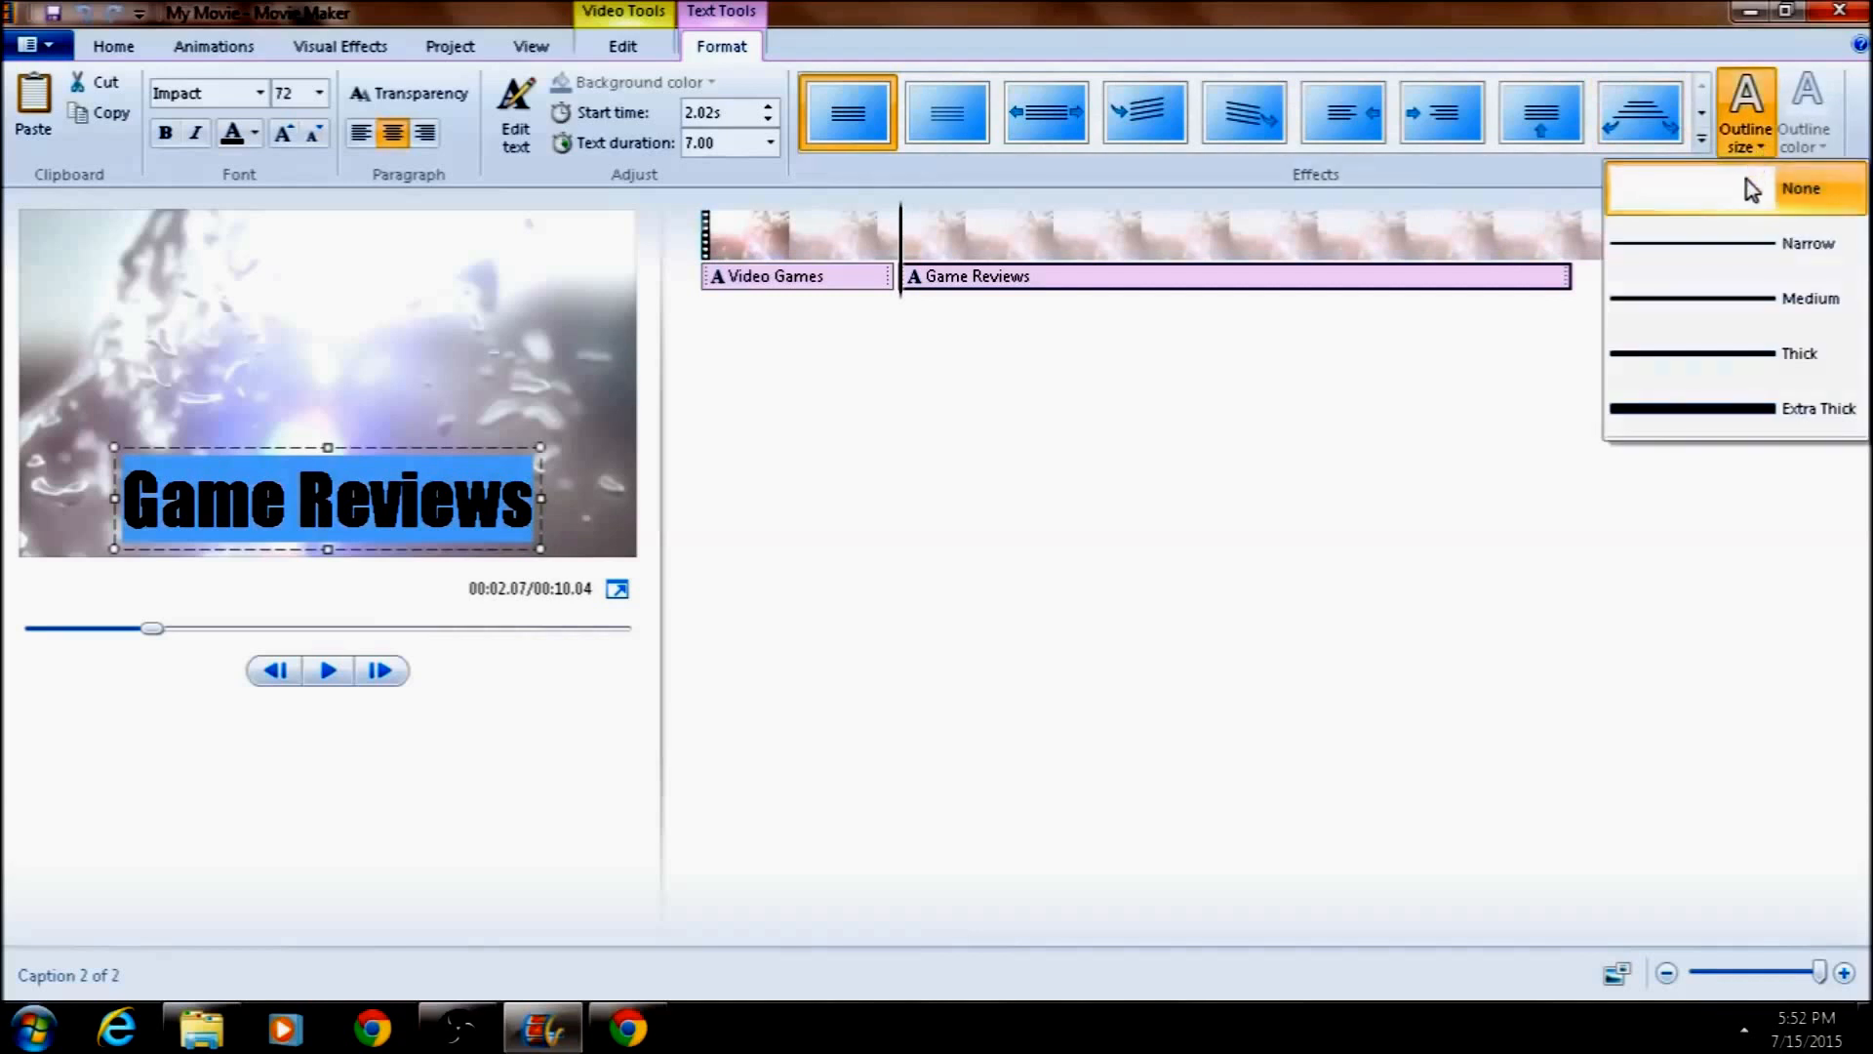
{"action": "left_click", "coordinate": [1748, 356]}
{"action": "left_click", "coordinate": [1803, 137]}
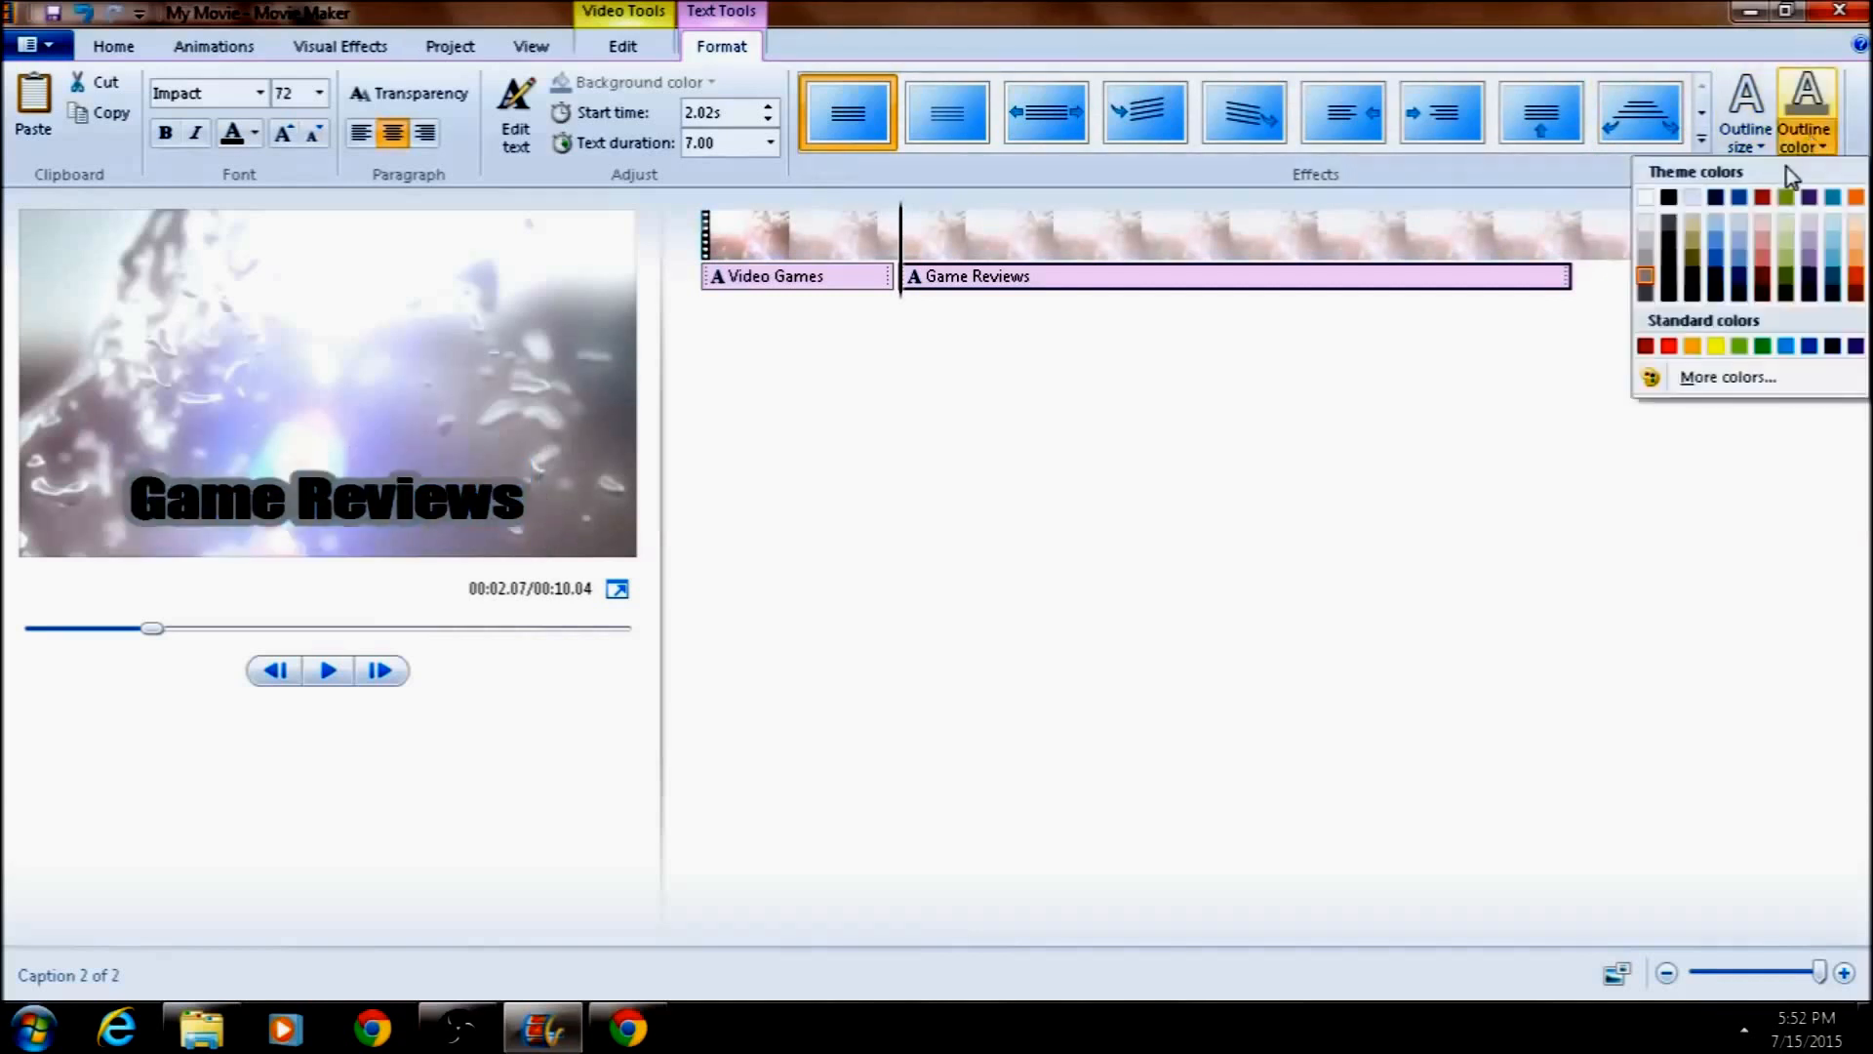
{"action": "left_click", "coordinate": [1647, 199]}
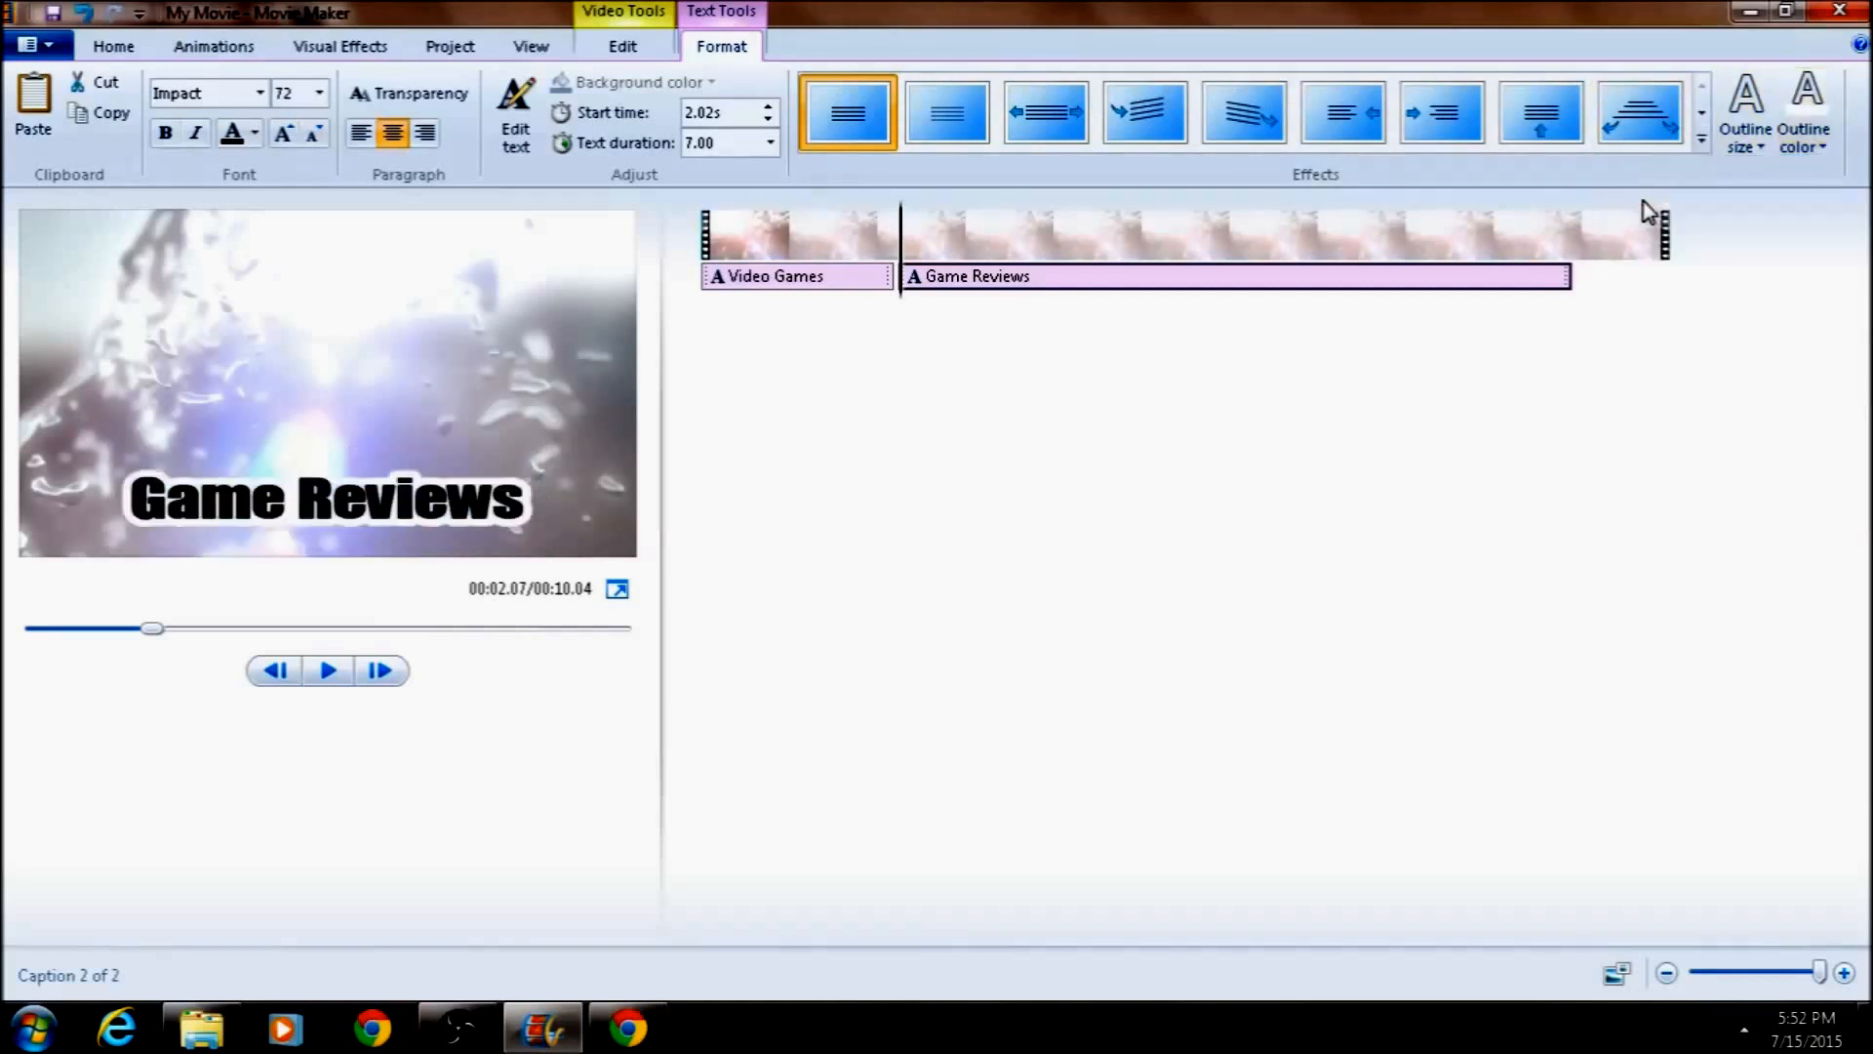
Move the "Game Reviews" caption to the lower-right corner of the video frame and apply the text effect with outward horizontal arrows
{"action": "left_click", "coordinate": [315, 514]}
{"action": "left_click_drag", "start_coordinate": [137, 488], "coordinate": [226, 485]}
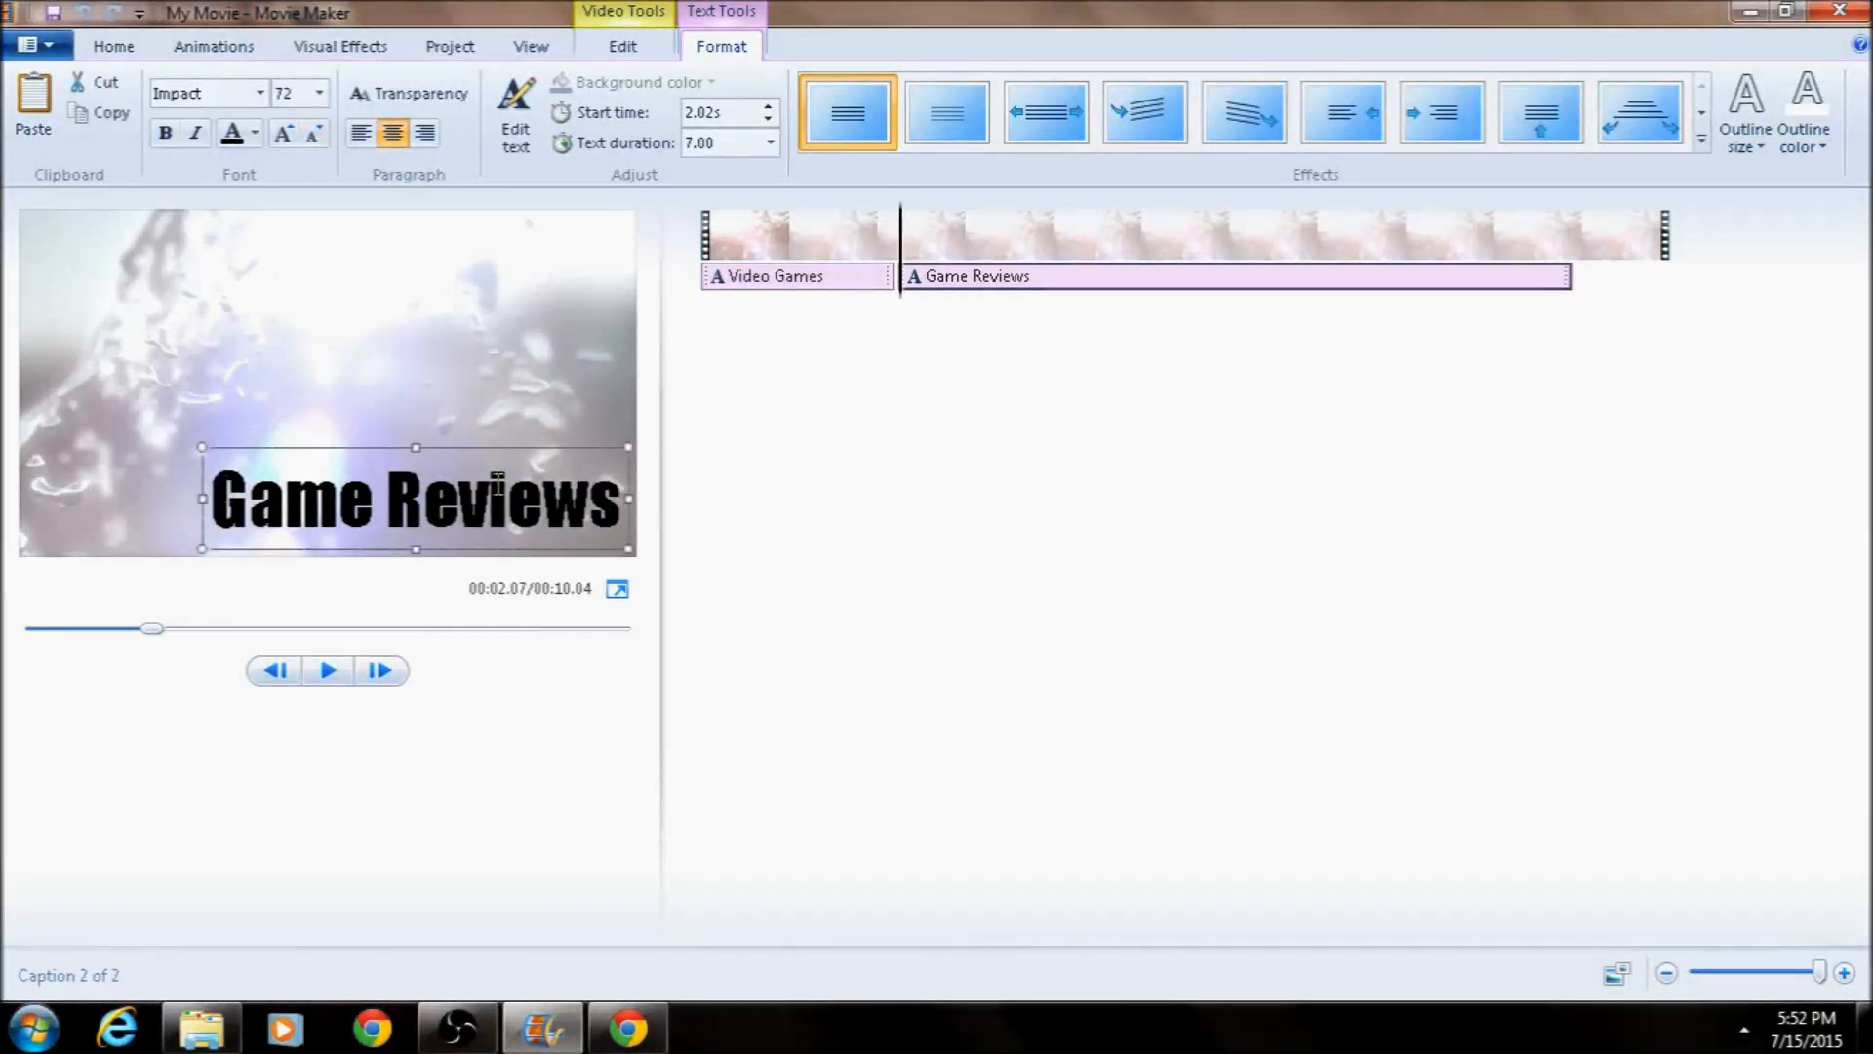
{"action": "left_click", "coordinate": [1062, 119]}
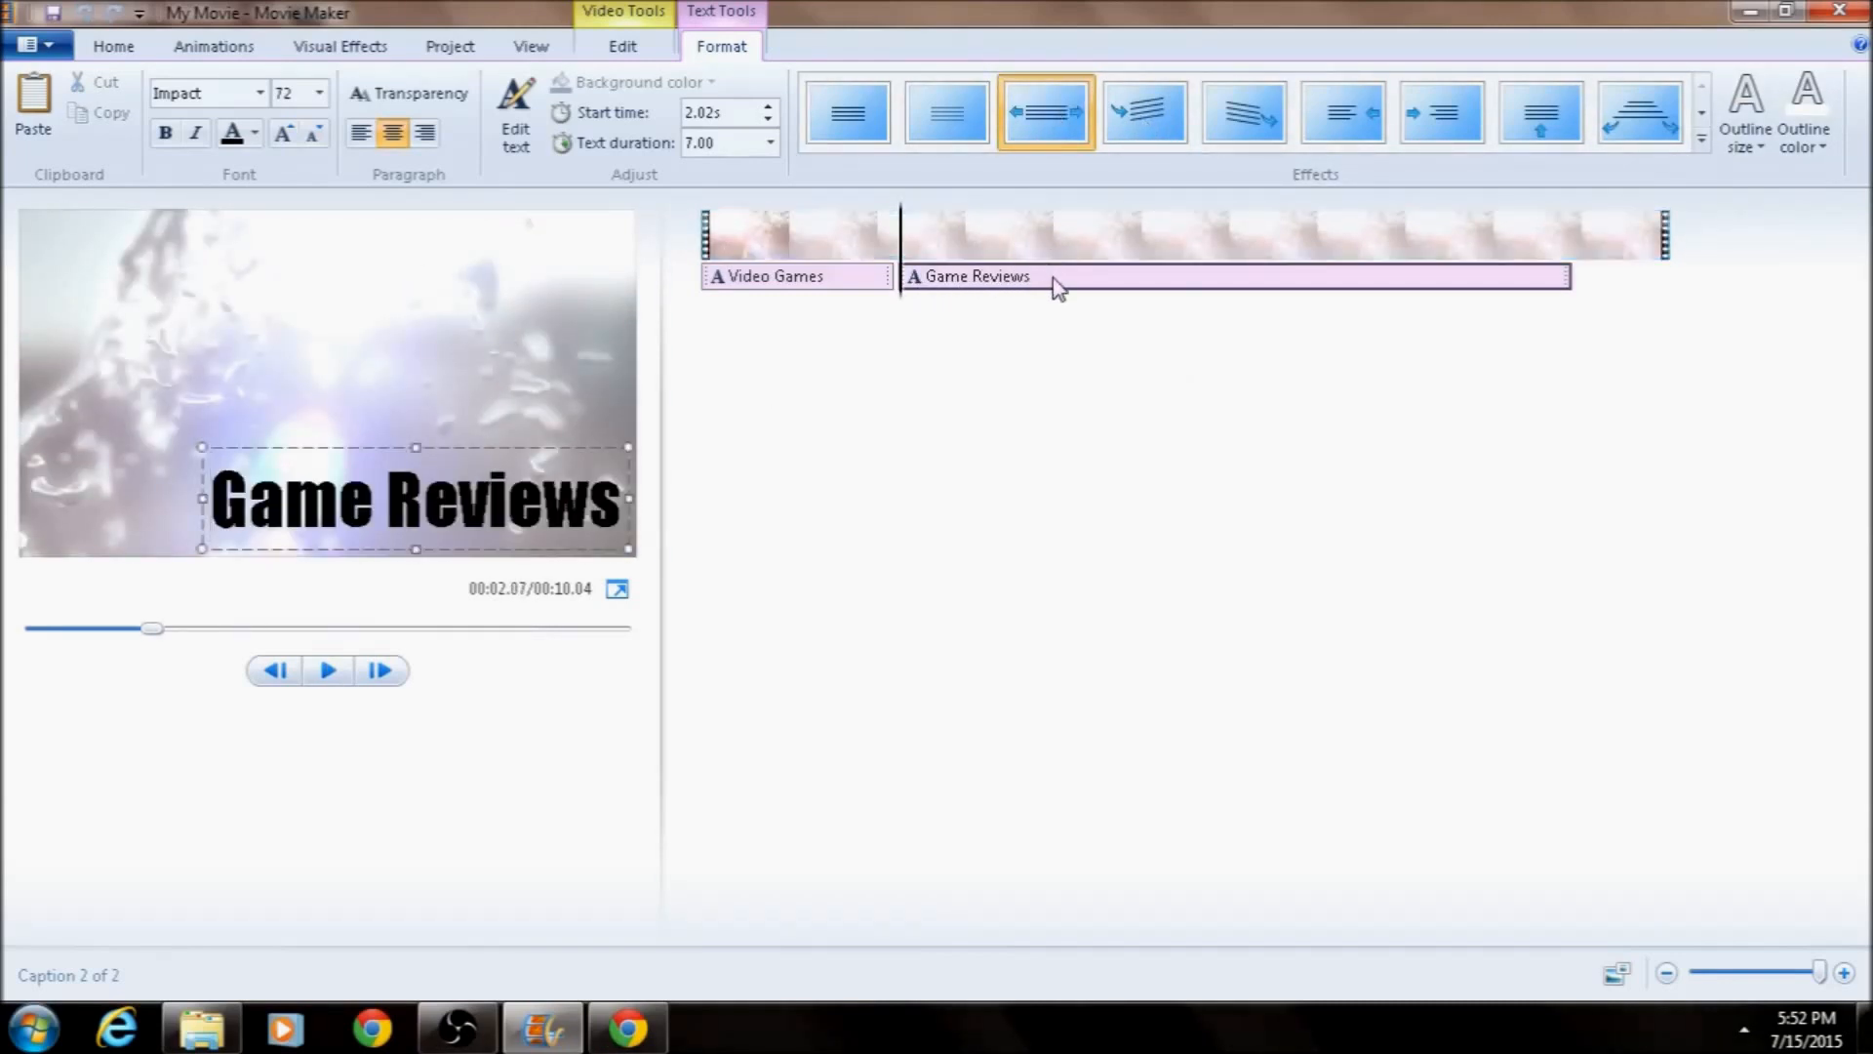
Set the "Game Reviews" caption's duration to 2.00 and preview the captions from the start of the clip
{"action": "left_click", "coordinate": [770, 146]}
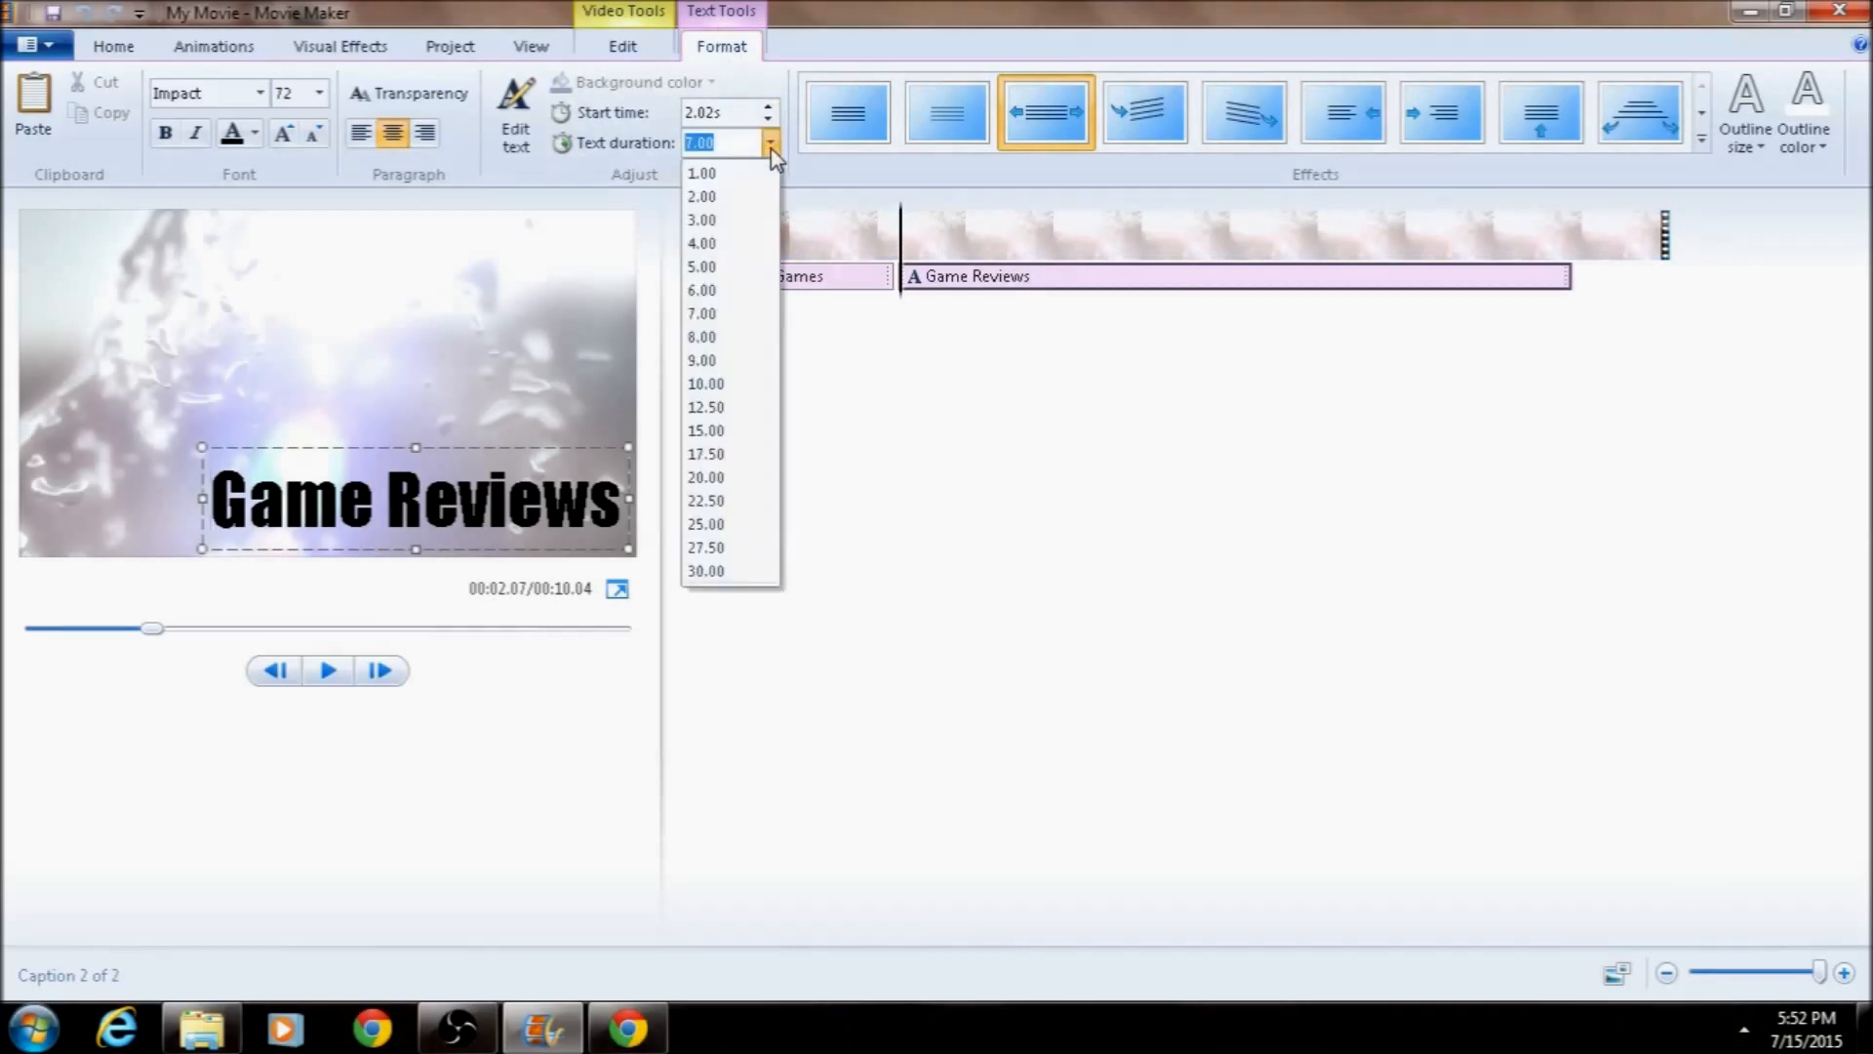
{"action": "left_click", "coordinate": [702, 196]}
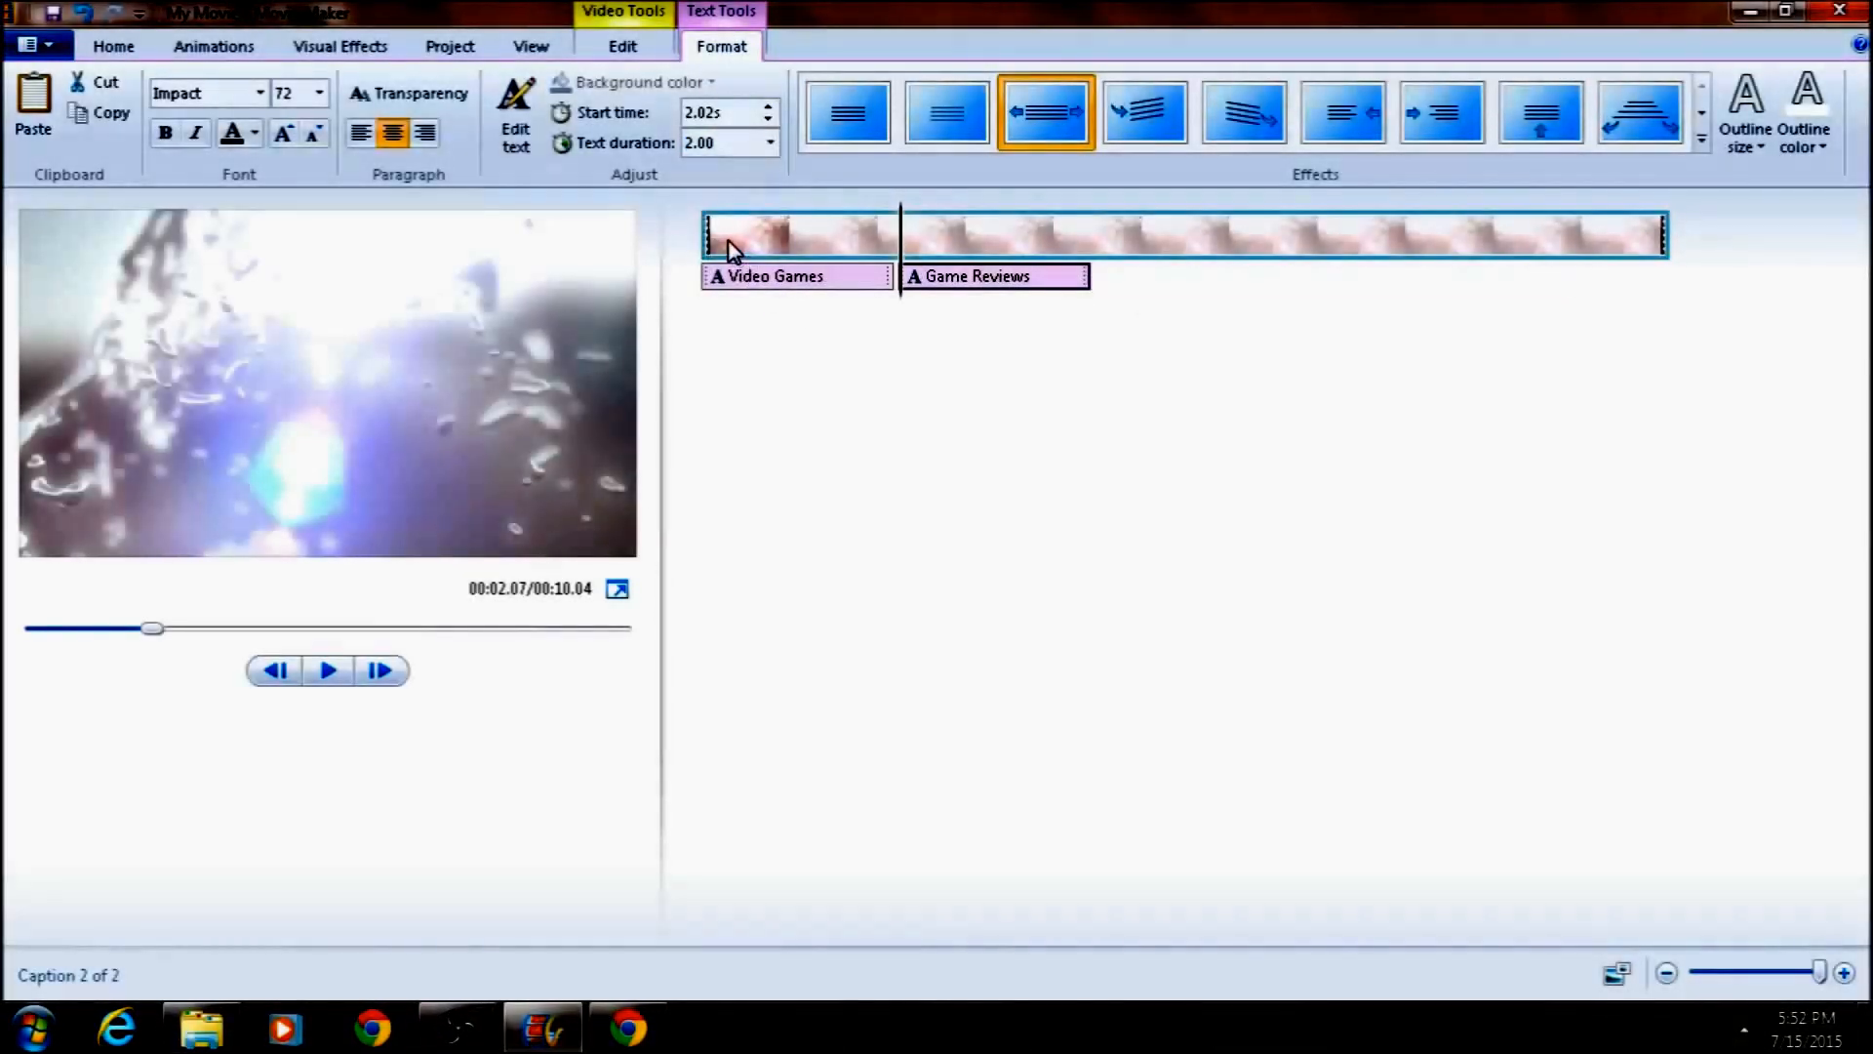
{"action": "left_click", "coordinate": [720, 245]}
{"action": "left_click", "coordinate": [328, 673]}
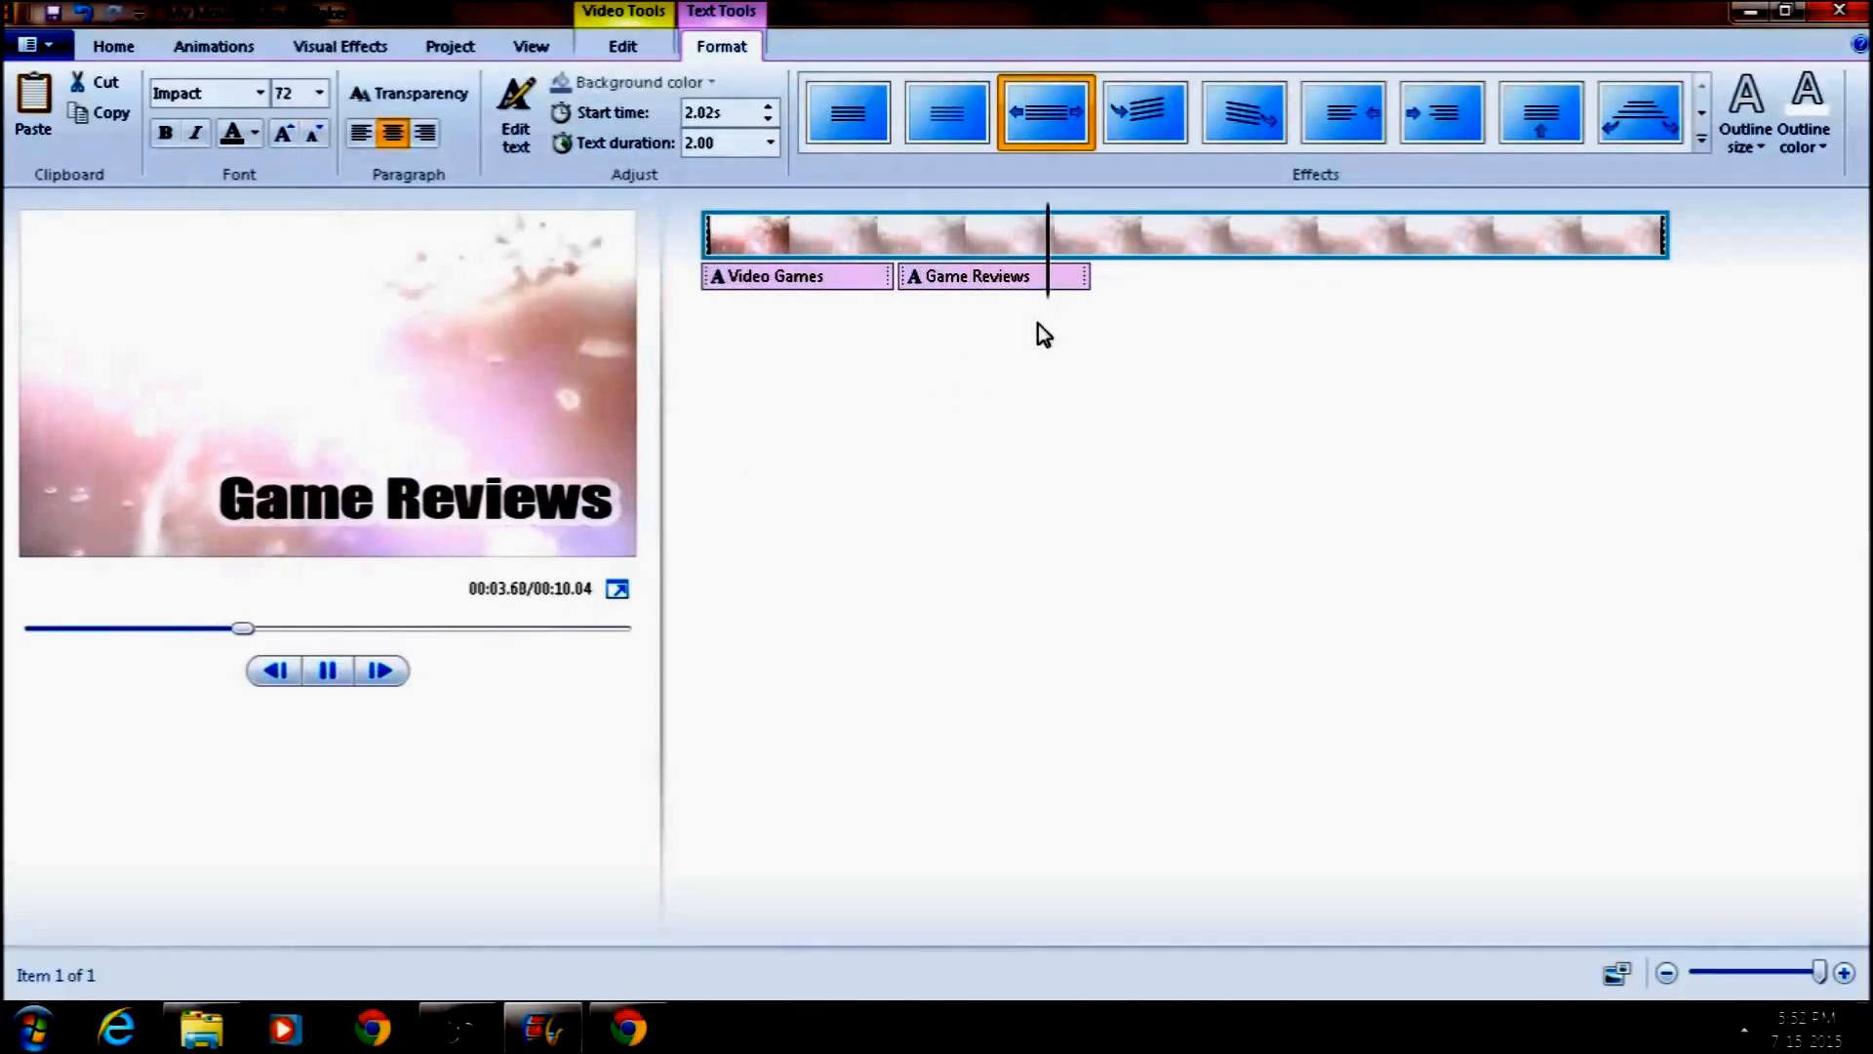
{"action": "left_click", "coordinate": [328, 670]}
Add a third caption reading "Role Playing Games" just after the second one ends, at about 4 seconds
{"action": "left_click_drag", "start_coordinate": [1164, 313], "coordinate": [1098, 295]}
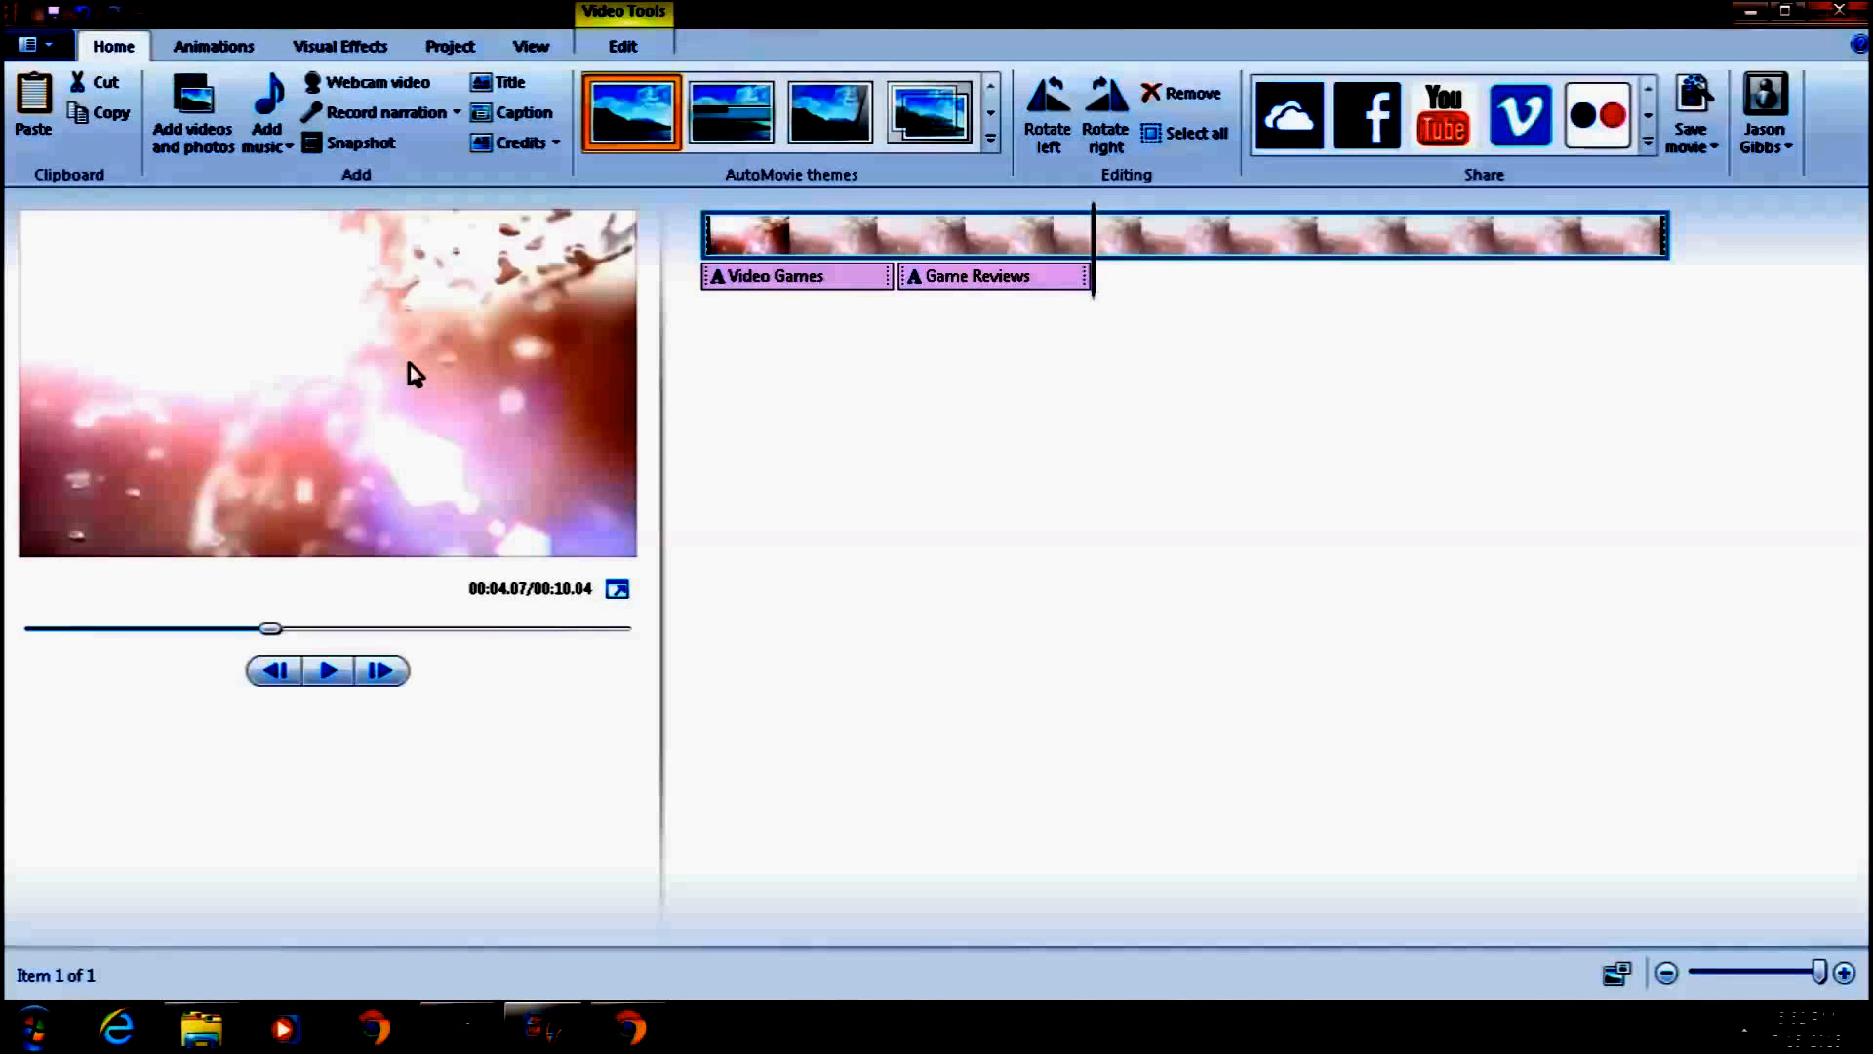
{"action": "left_click", "coordinate": [519, 113]}
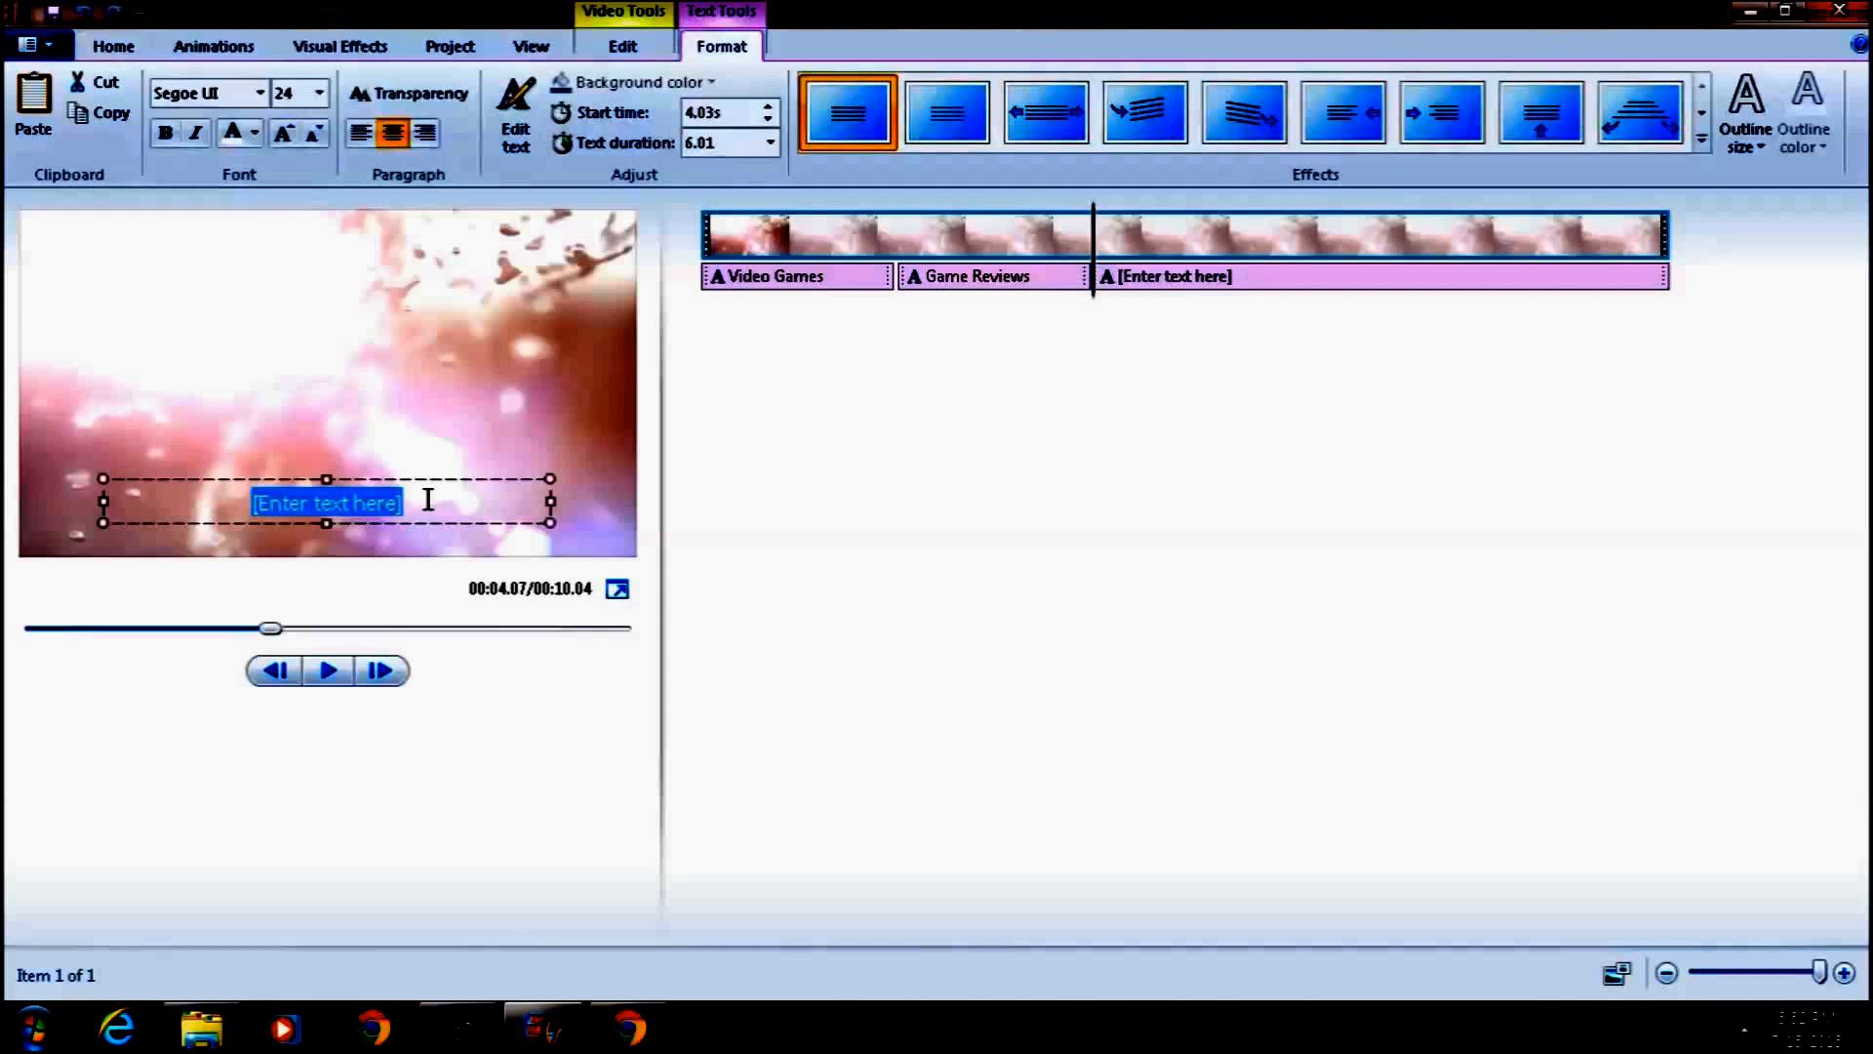
{"action": "type", "text": "online"}
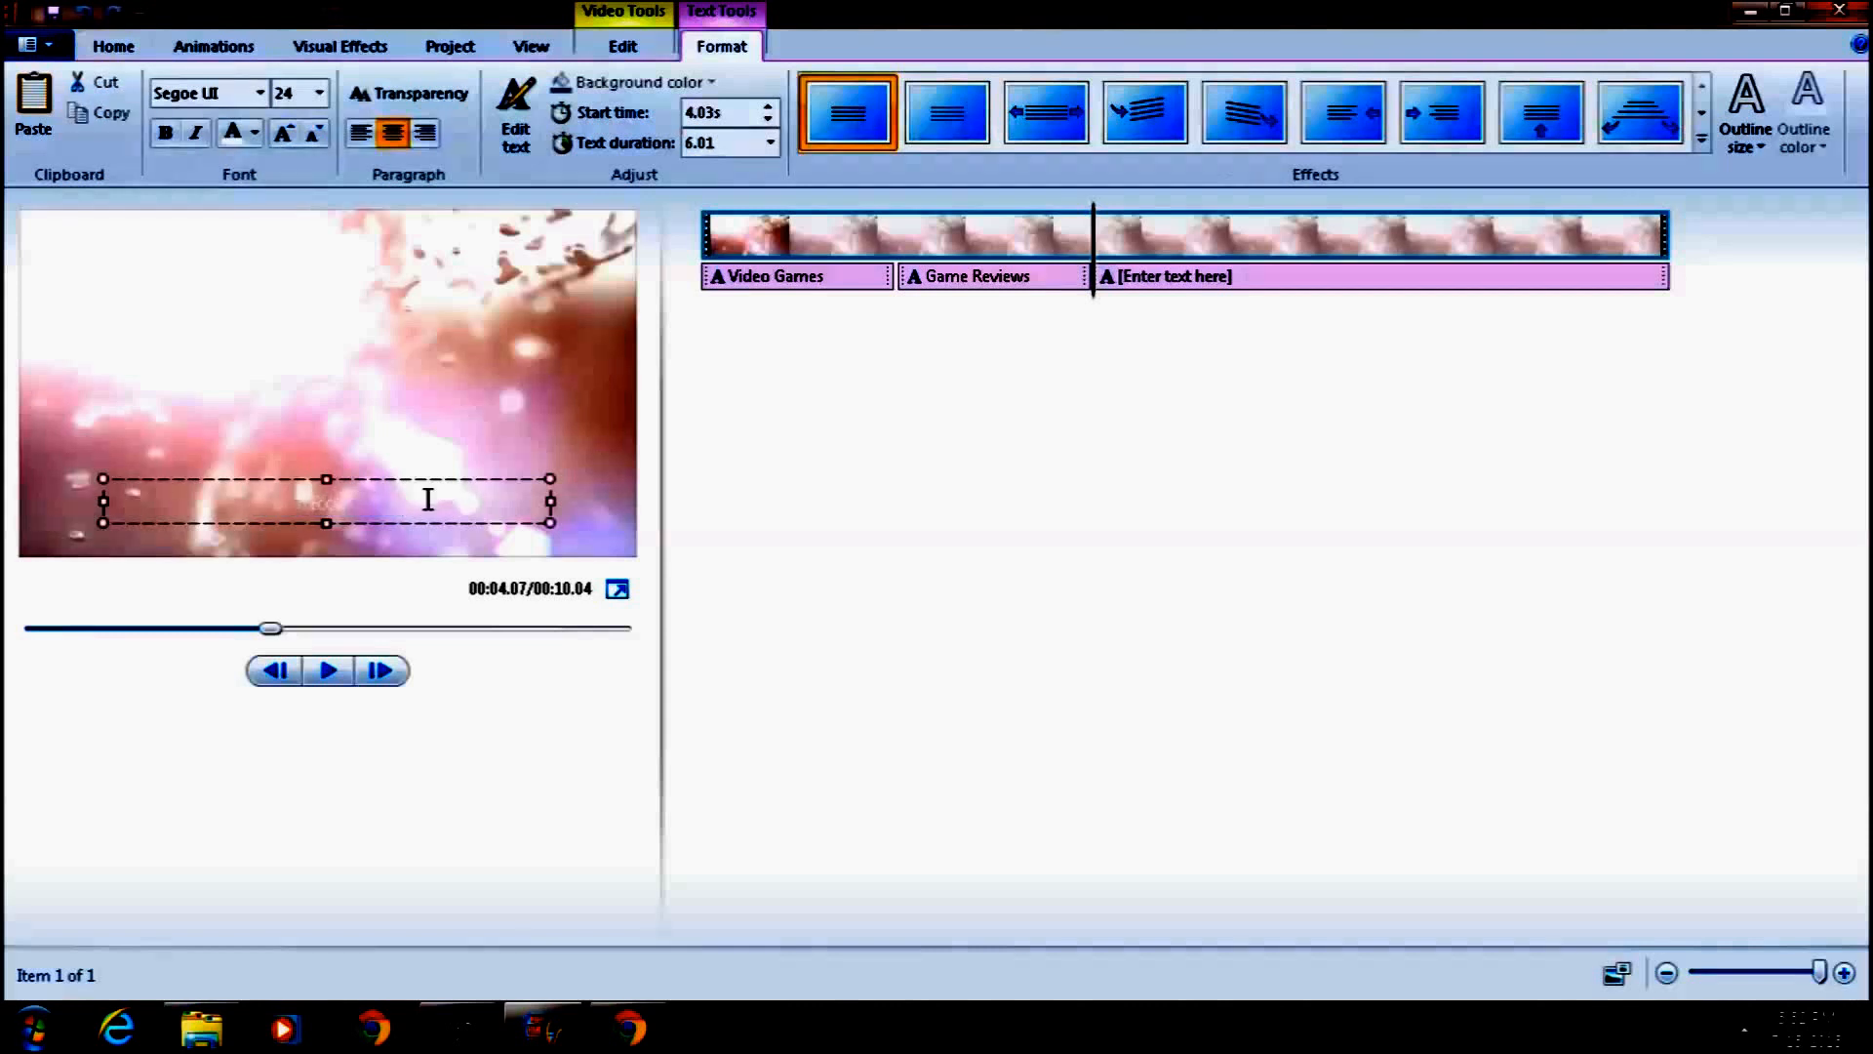
{"action": "type", "text": " Playing Ga"}
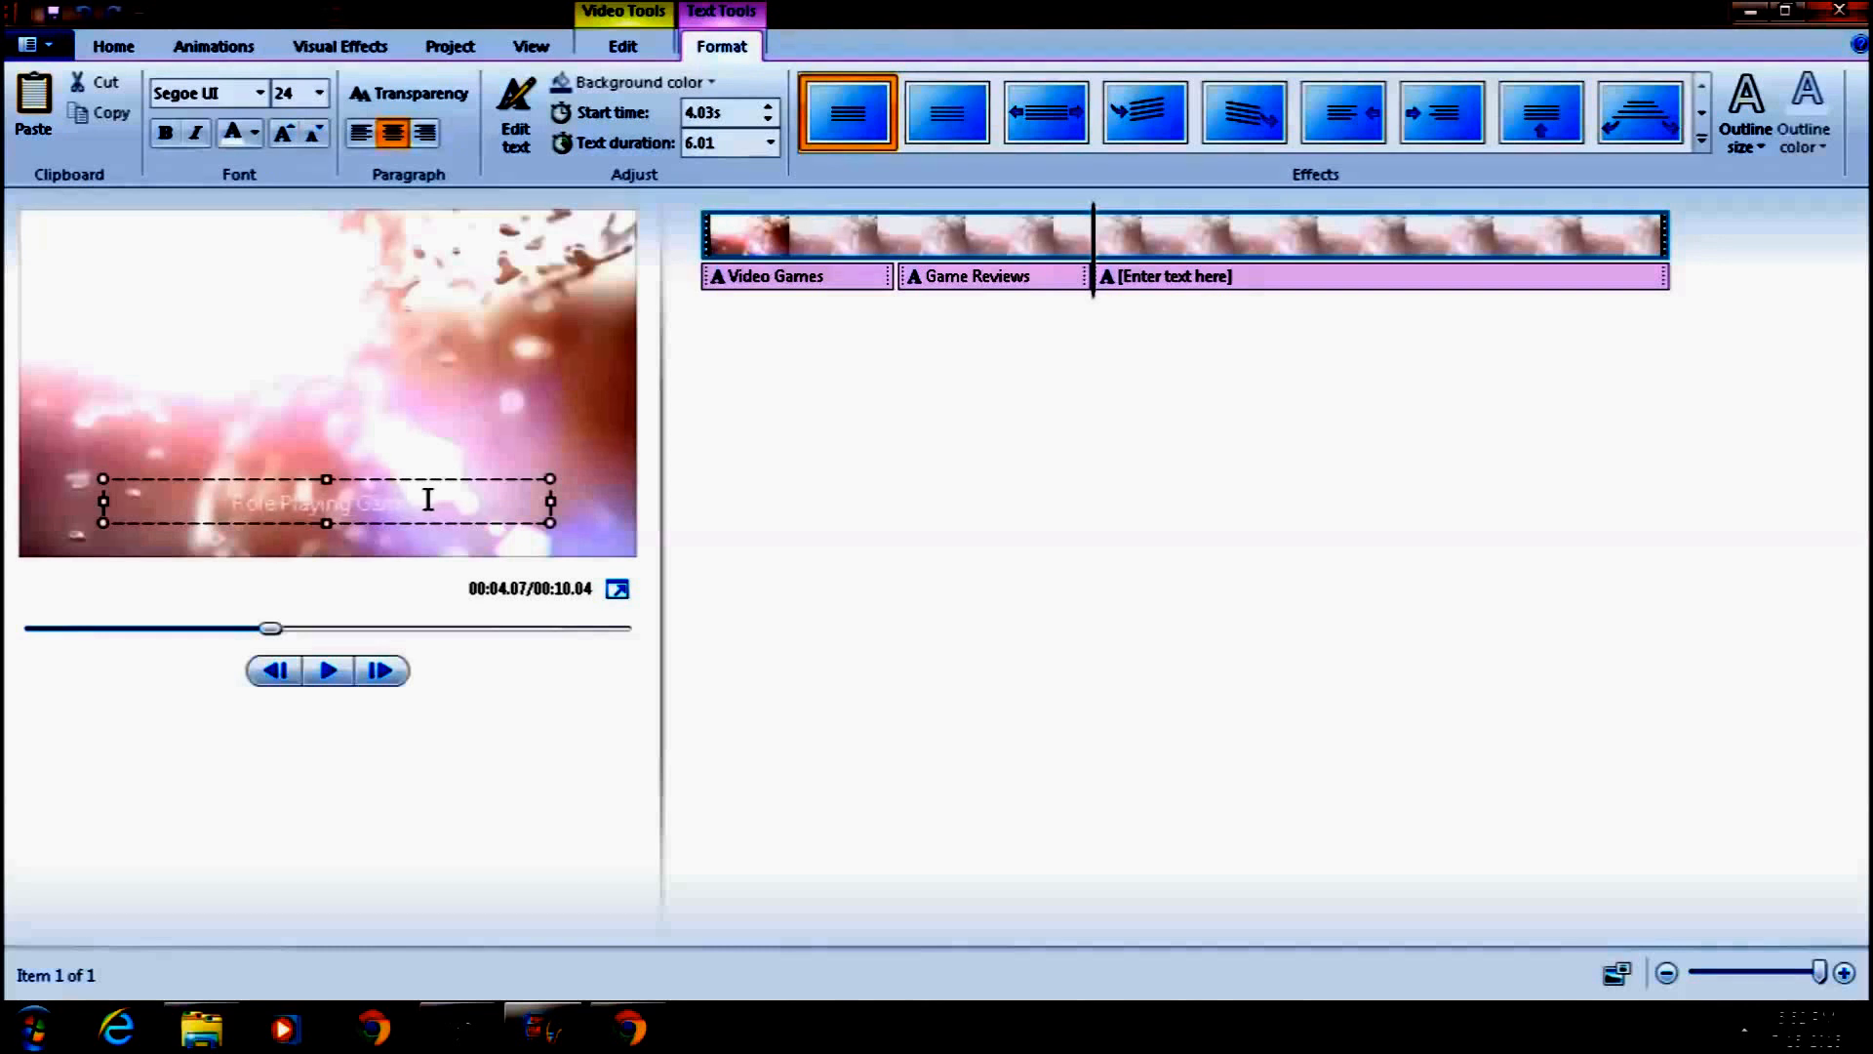
Format the "Role Playing Games" caption in Impact at size 72 with the Automatic (black) font color
{"action": "left_click_drag", "start_coordinate": [428, 498], "coordinate": [186, 508]}
{"action": "left_click", "coordinate": [260, 92]}
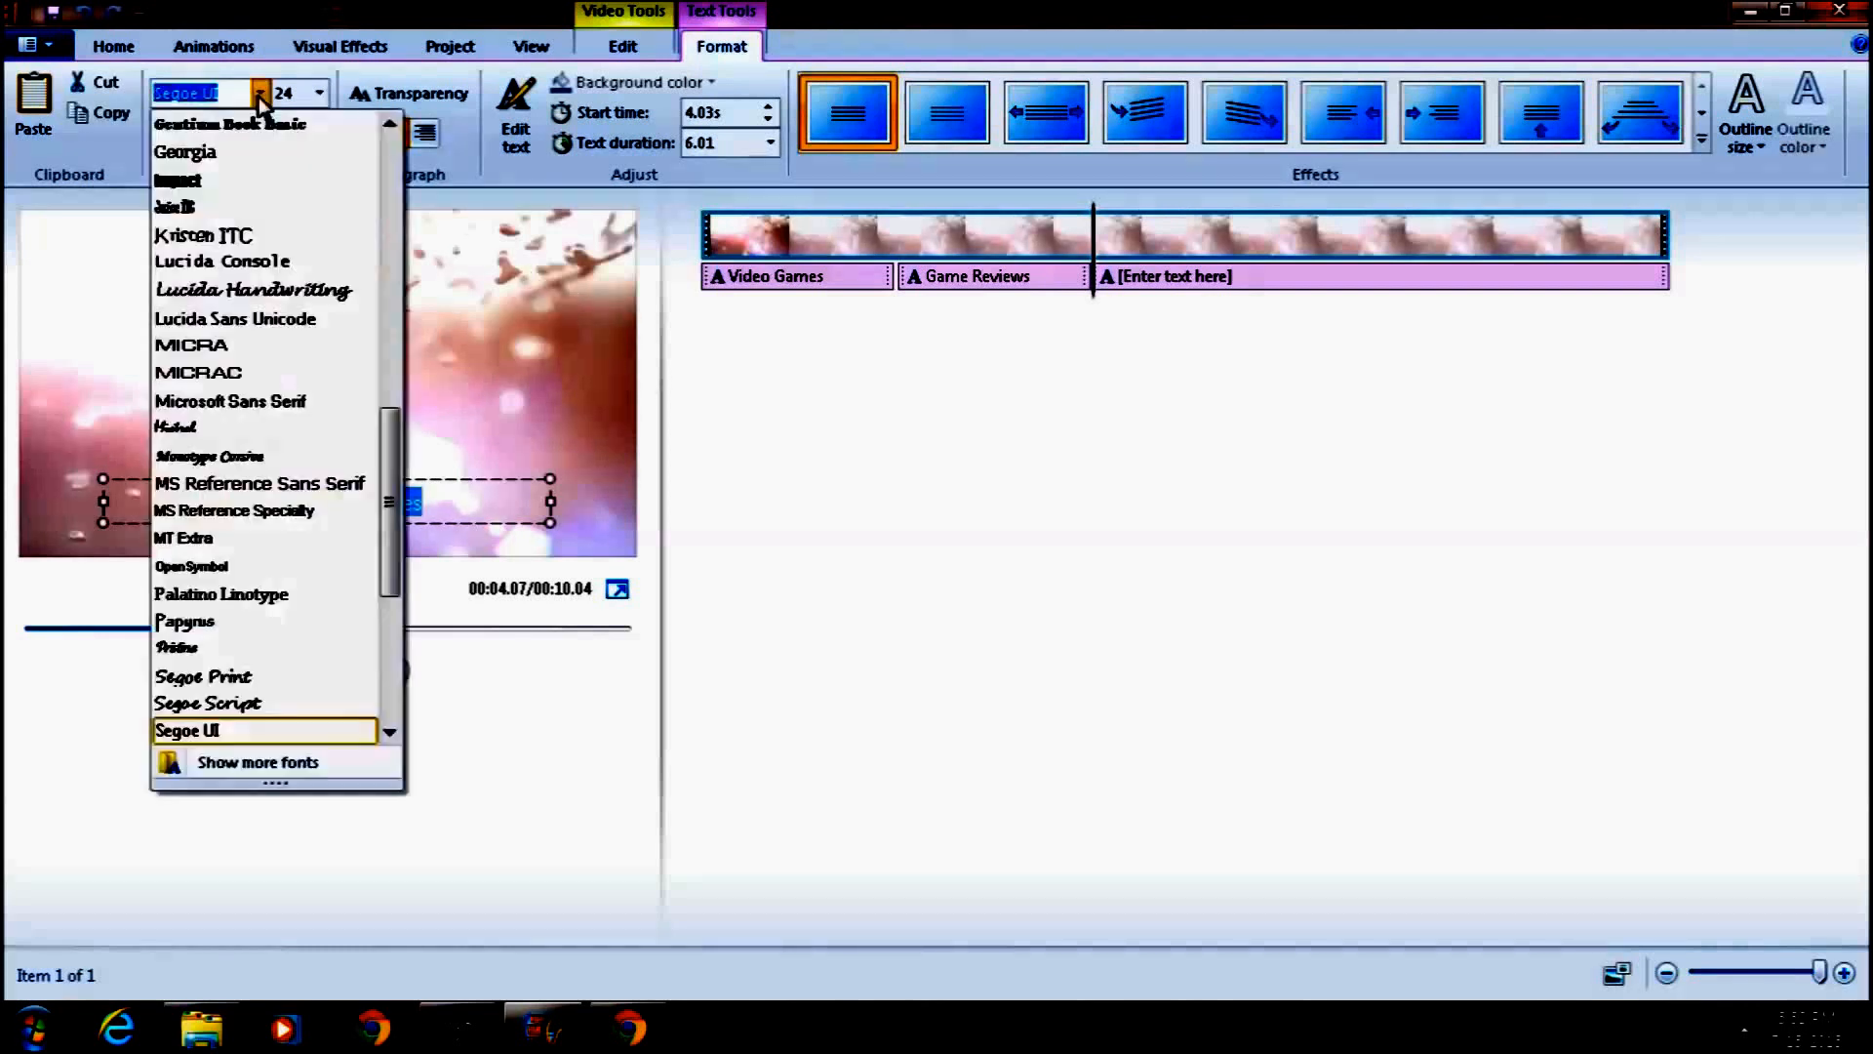
{"action": "left_click", "coordinate": [201, 176]}
{"action": "left_click", "coordinate": [319, 93]}
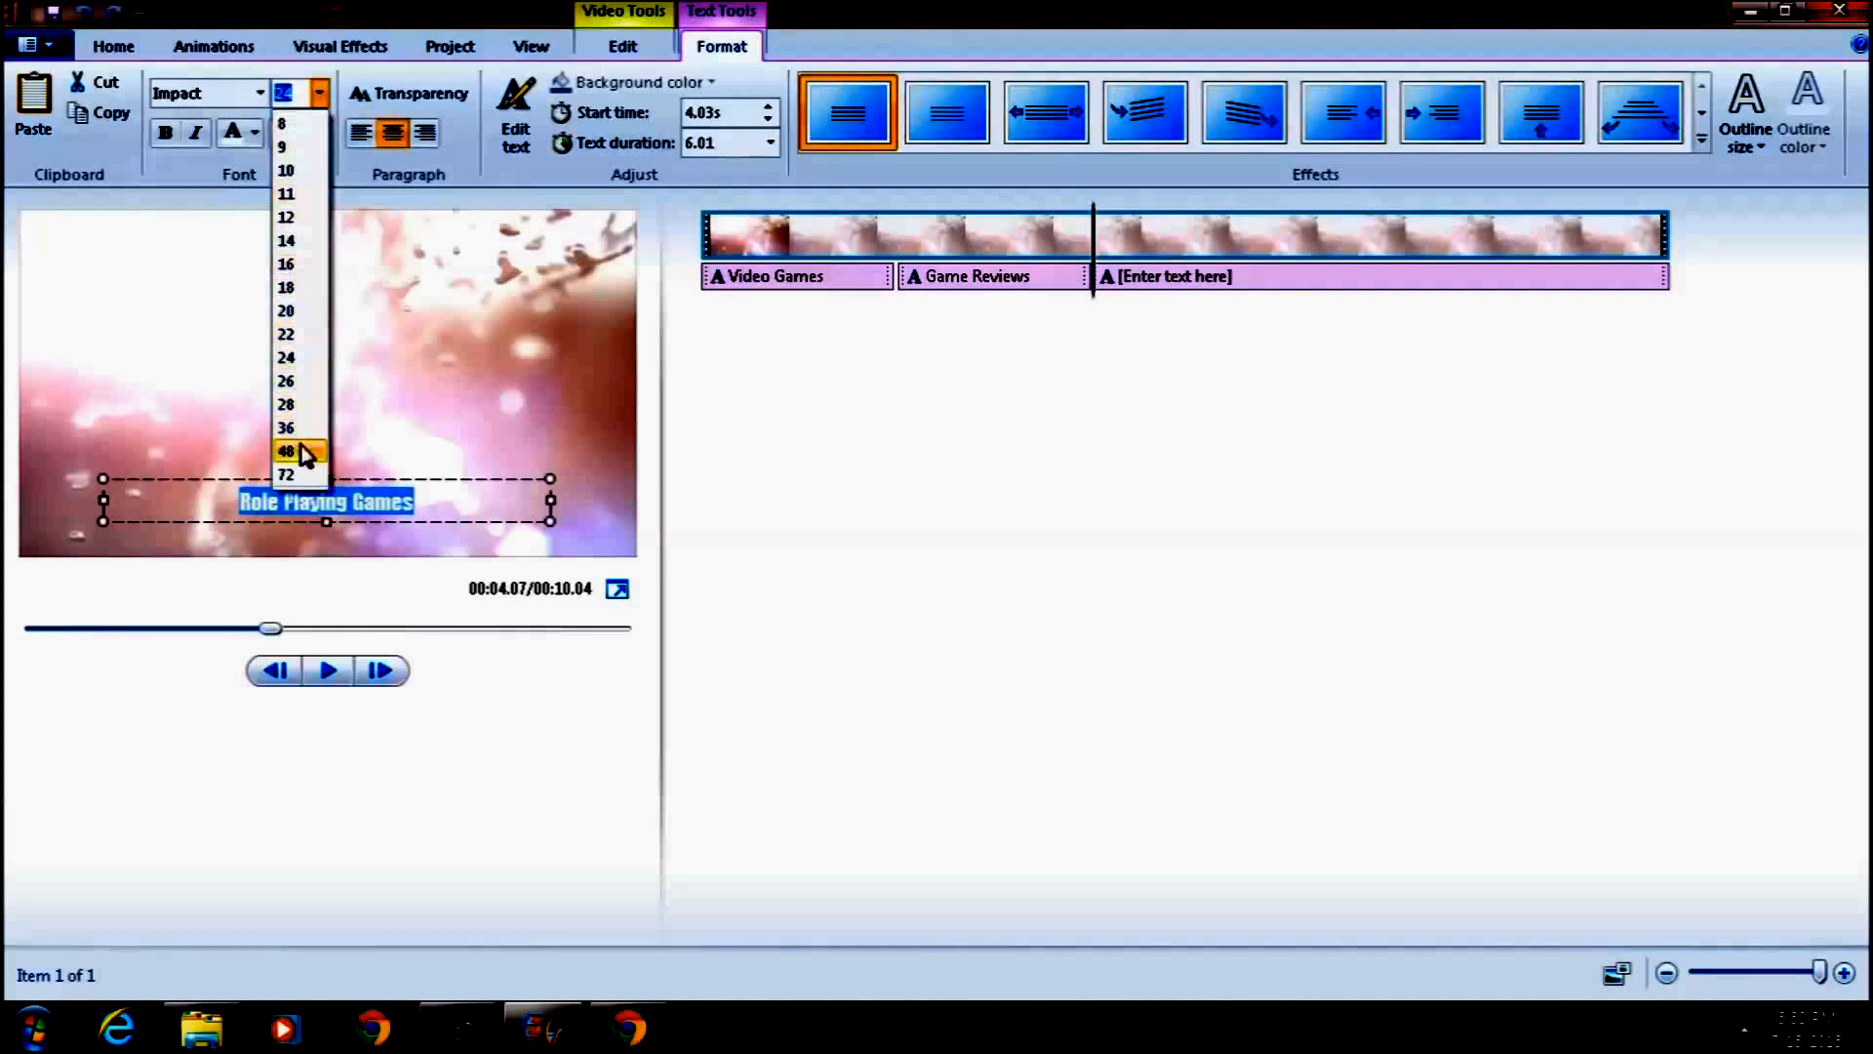
{"action": "left_click", "coordinate": [296, 477]}
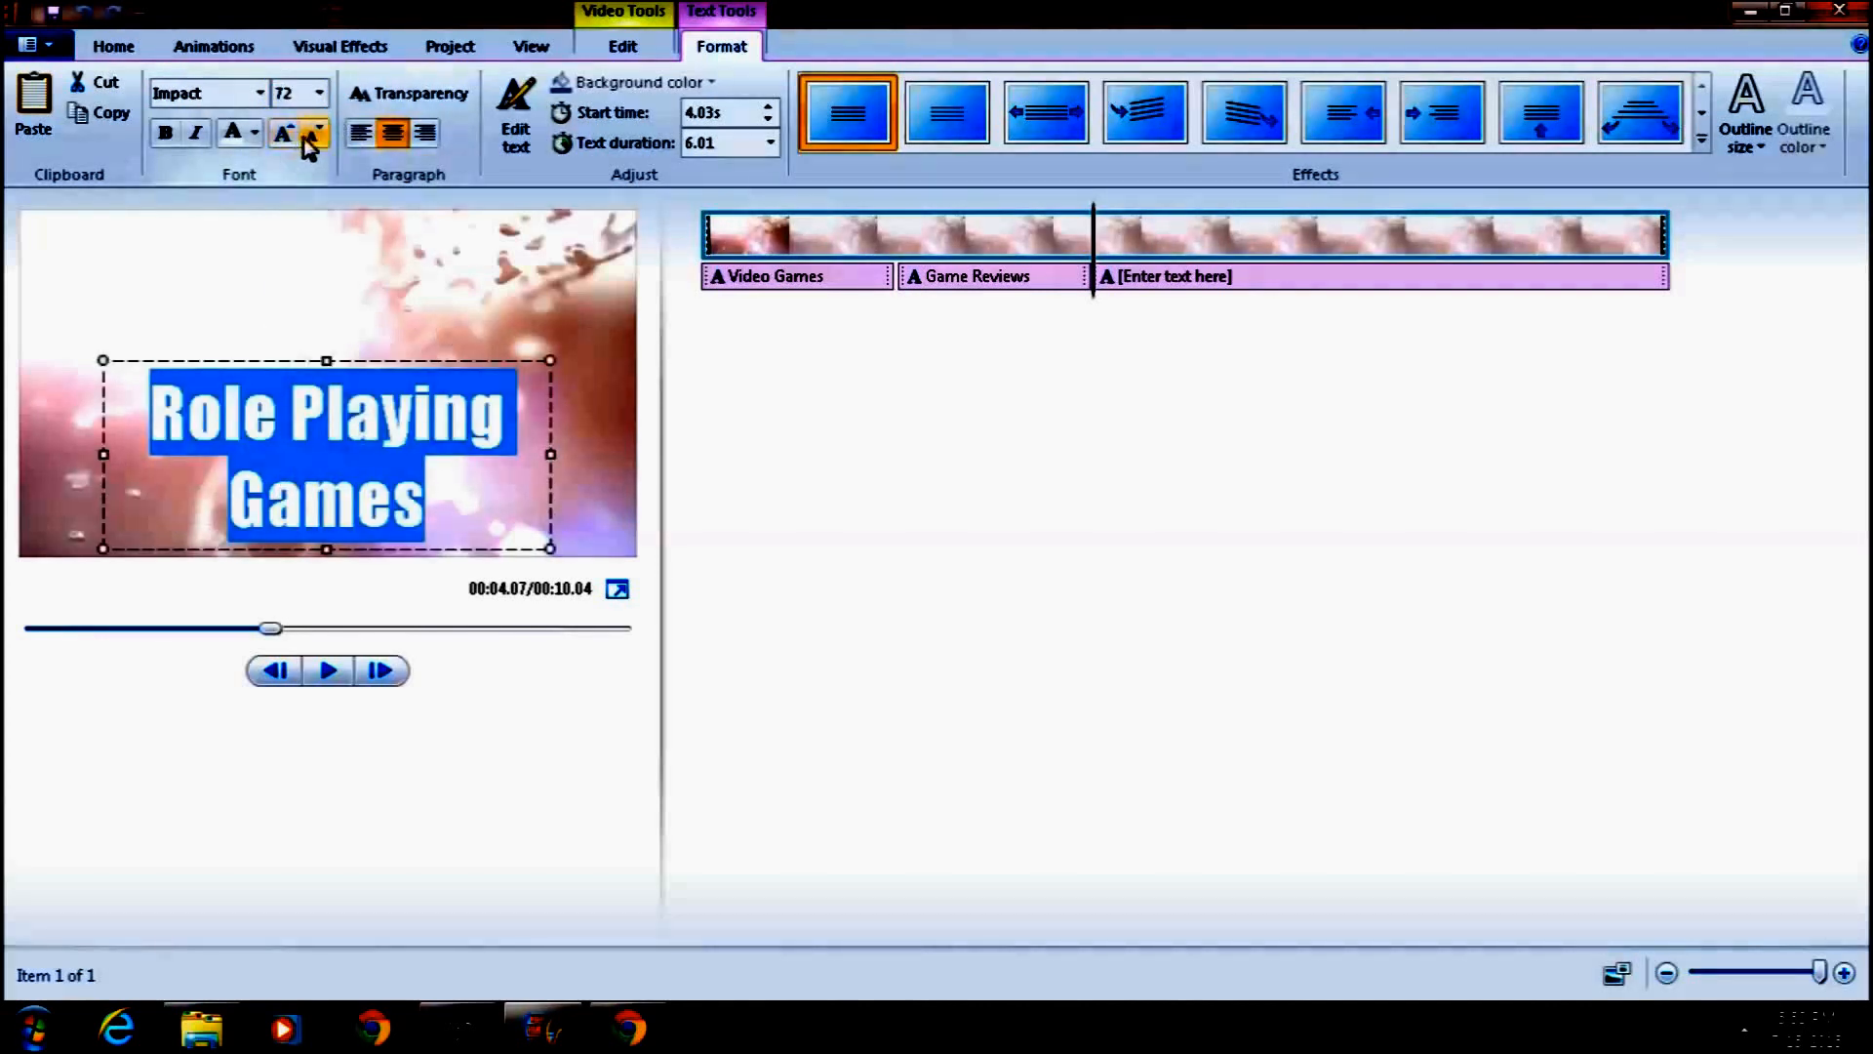
{"action": "left_click", "coordinate": [252, 144]}
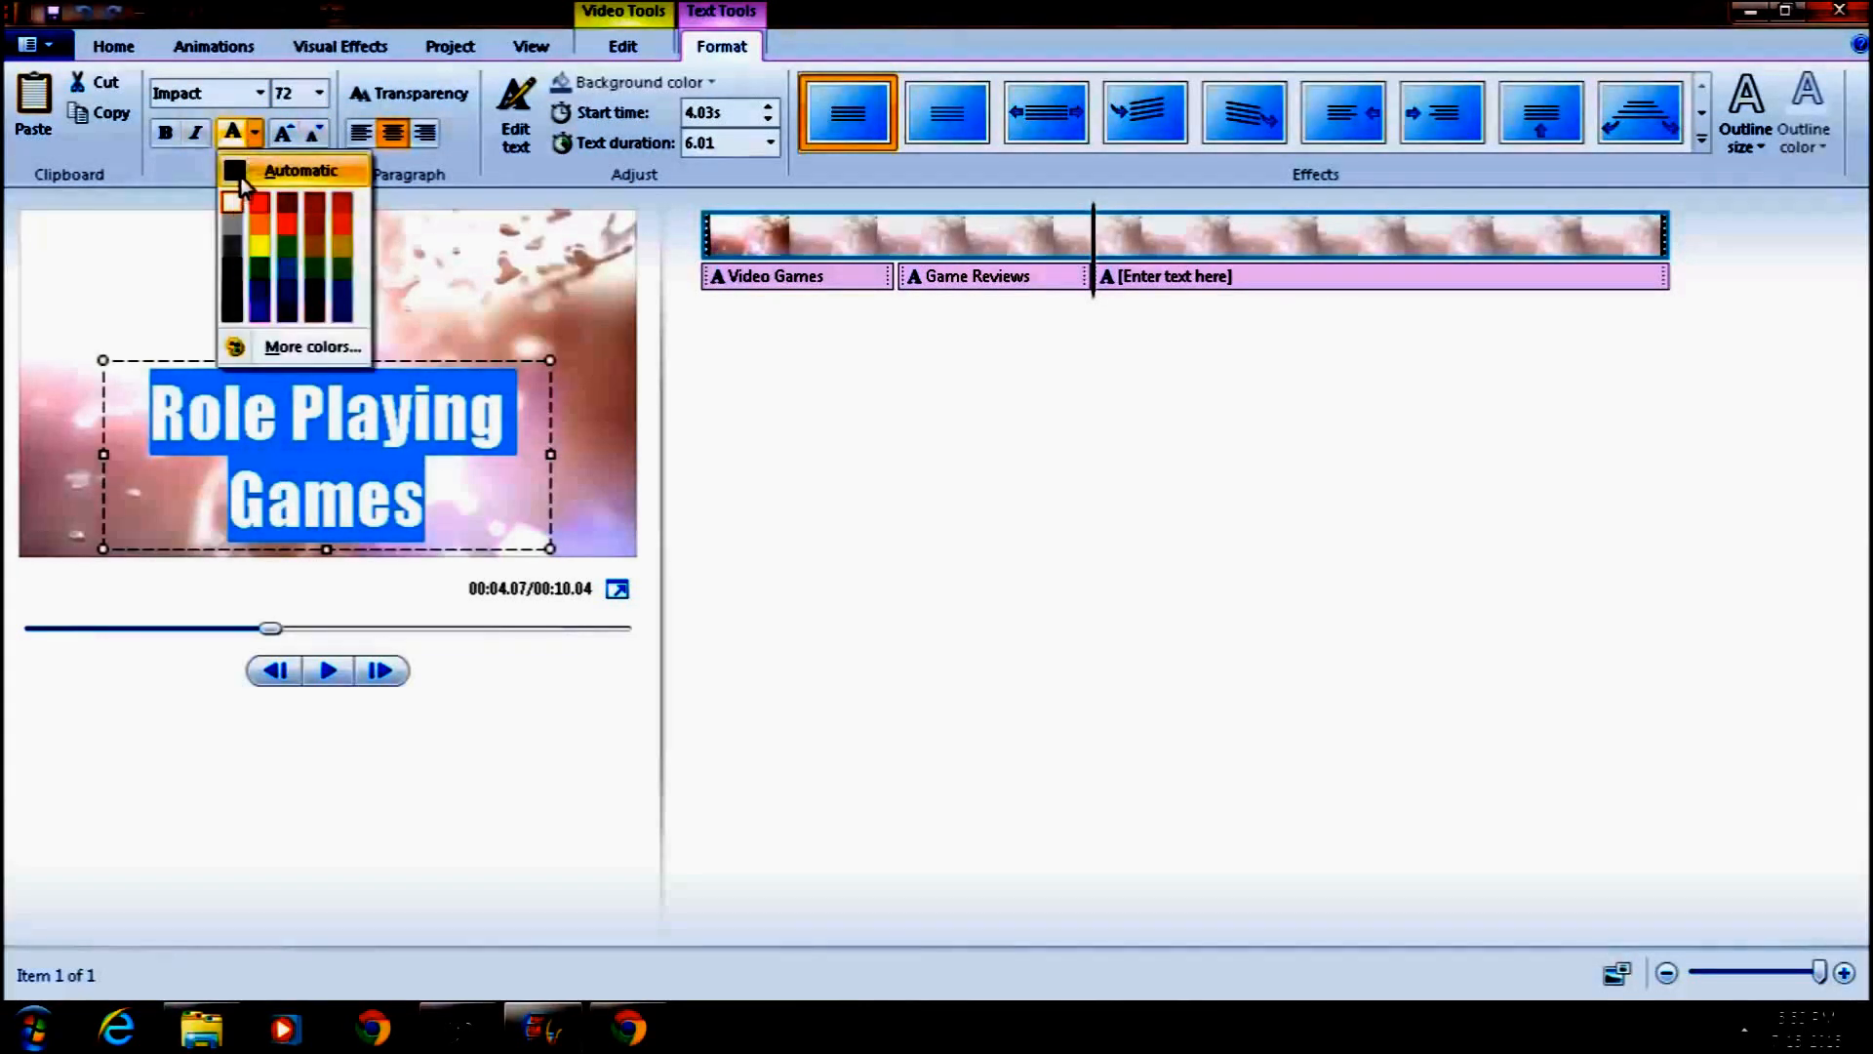
{"action": "left_click", "coordinate": [273, 168]}
Widen the "Role Playing Games" text box to the full frame width and move it up near the middle of the frame
{"action": "left_click_drag", "start_coordinate": [102, 454], "coordinate": [24, 454]}
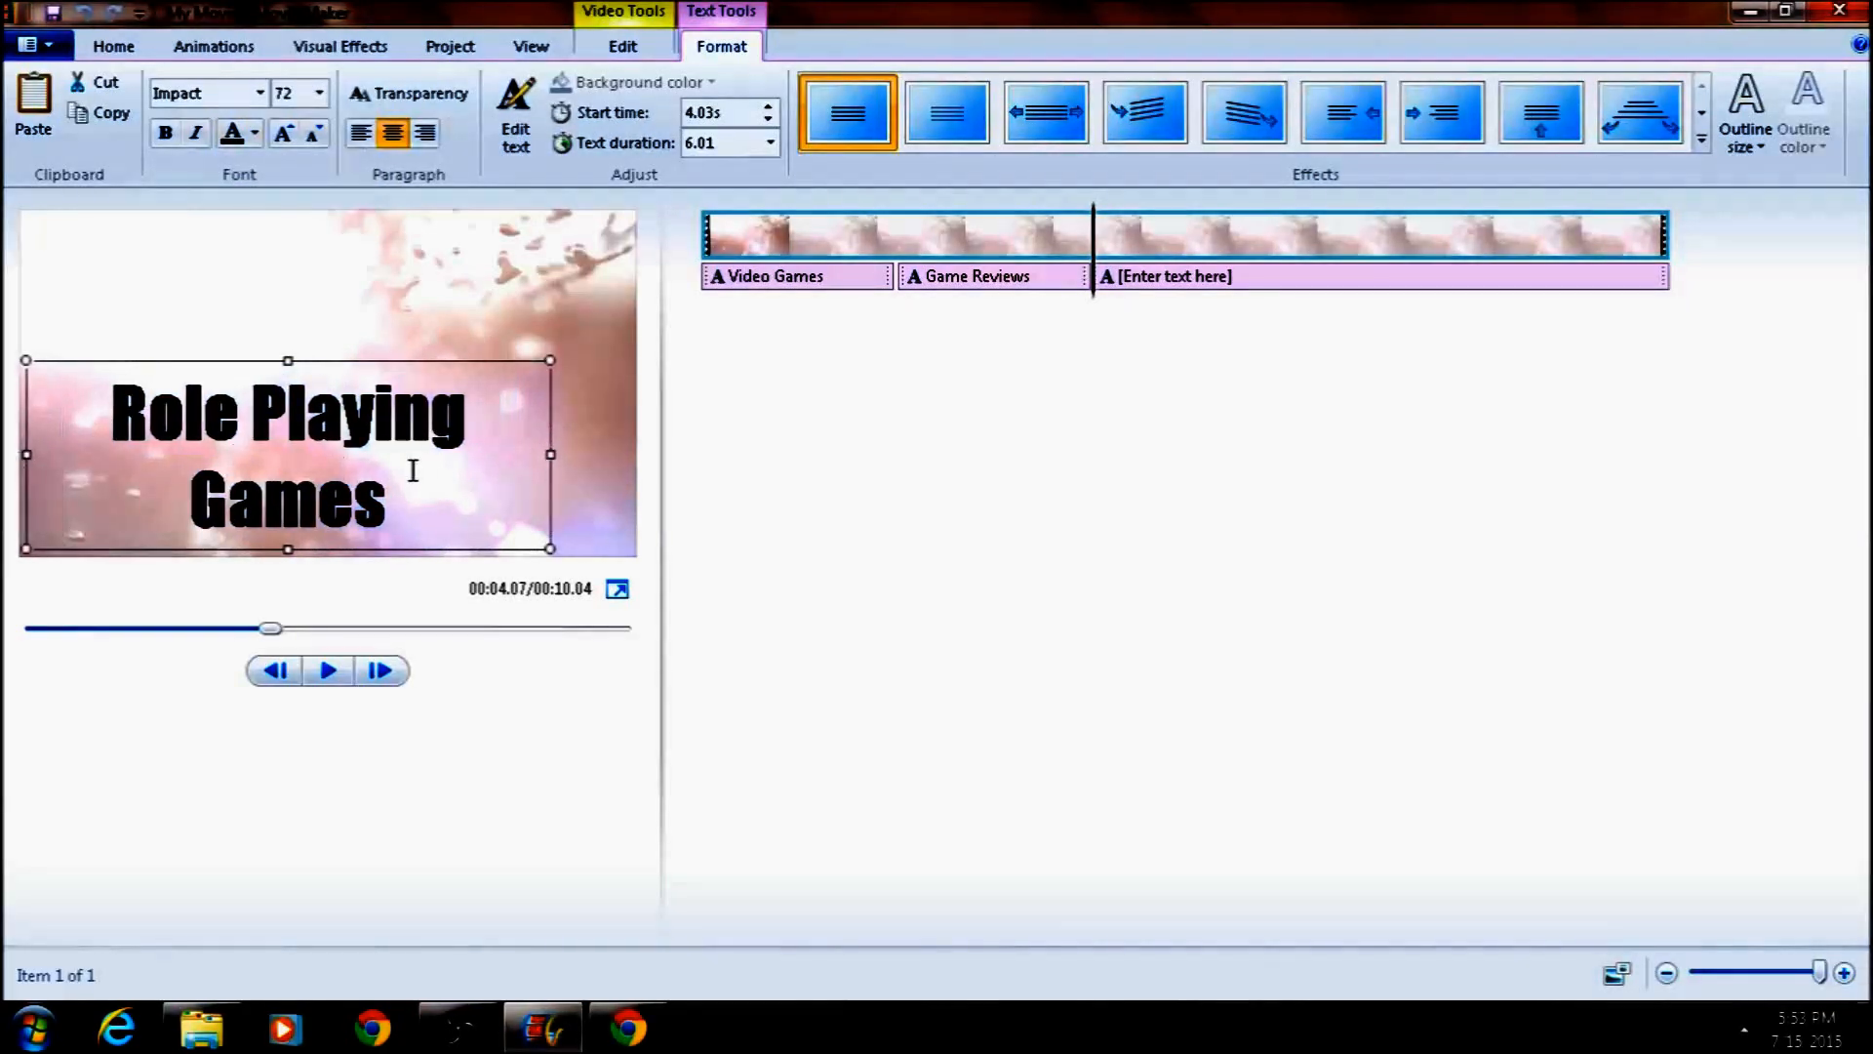
{"action": "left_click_drag", "start_coordinate": [550, 454], "coordinate": [670, 452]}
{"action": "mouse_move", "coordinate": [318, 356]}
{"action": "left_mouse_down"}
{"action": "mouse_move", "coordinate": [302, 360]}
{"action": "mouse_move", "coordinate": [301, 335]}
{"action": "left_mouse_up"}
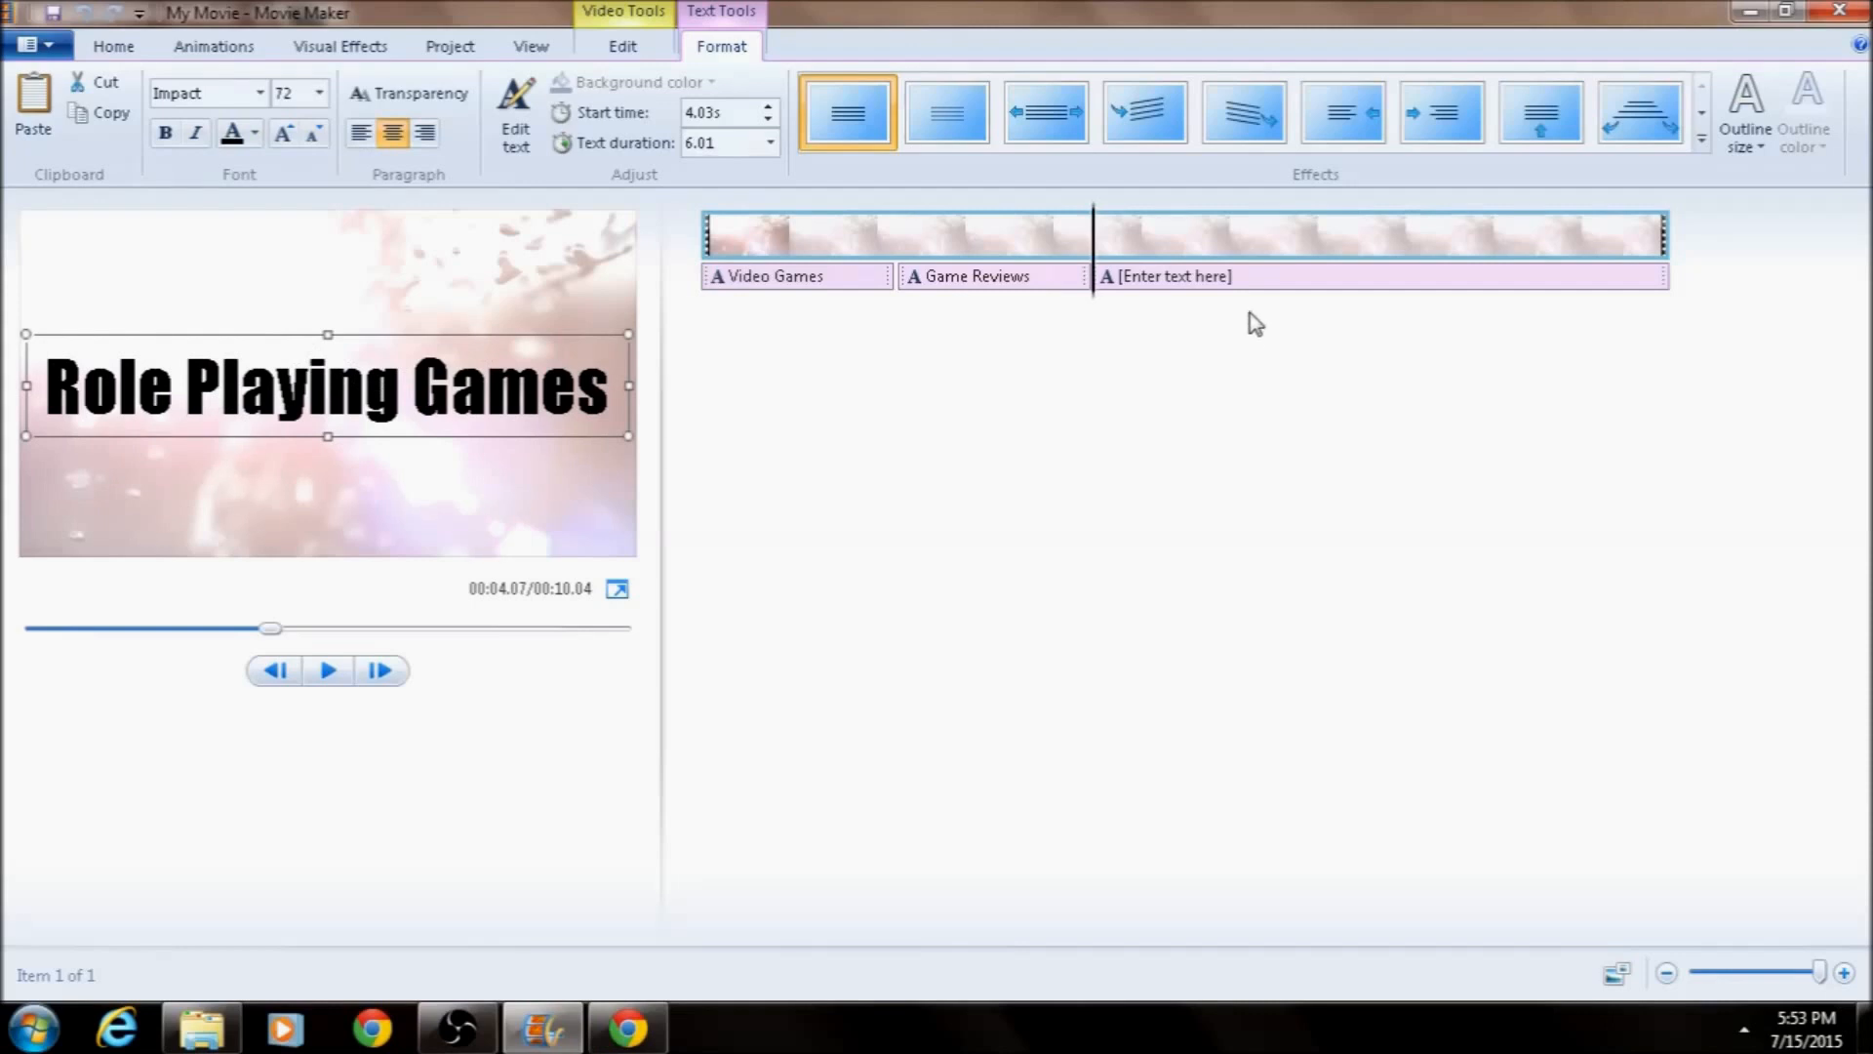
Give the "Role Playing Games" caption text a Thick outline in white
{"action": "left_click_drag", "start_coordinate": [606, 390], "coordinate": [47, 390]}
{"action": "left_click", "coordinate": [1762, 147]}
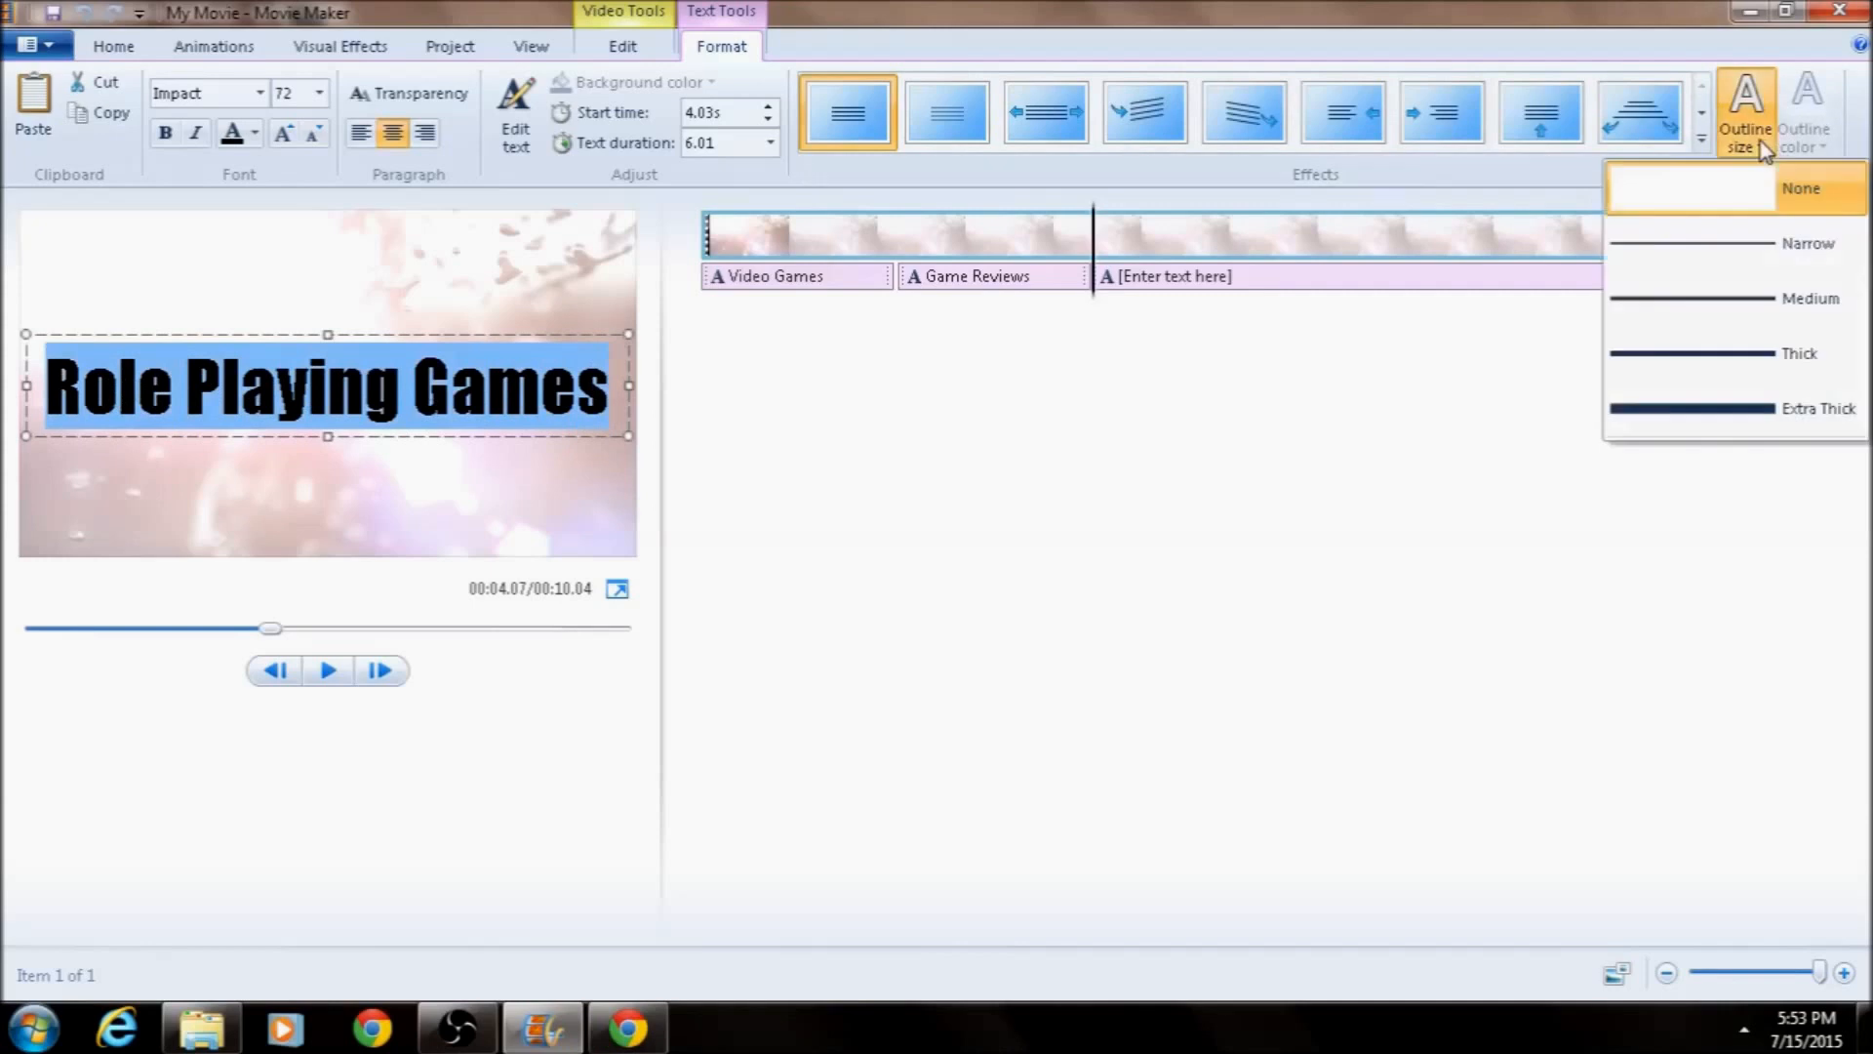
{"action": "left_click", "coordinate": [1714, 356]}
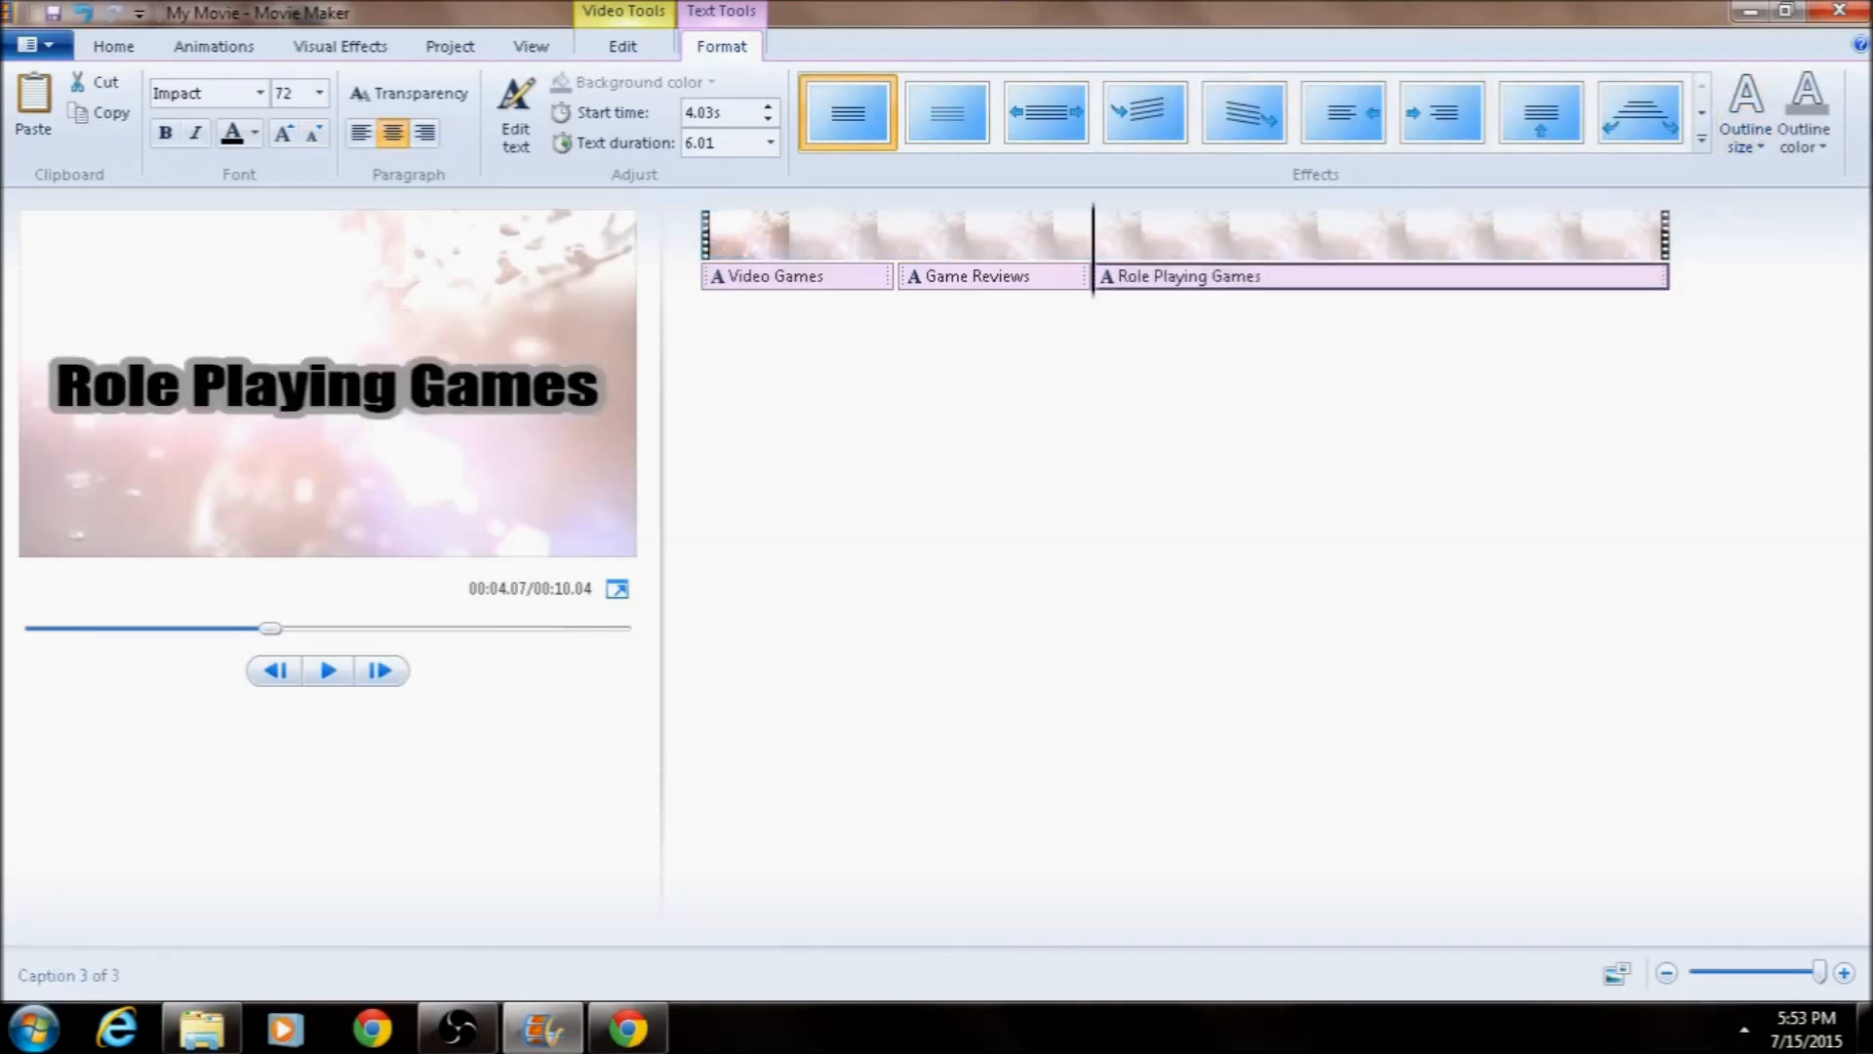
{"action": "left_click", "coordinate": [1807, 137]}
{"action": "left_click", "coordinate": [583, 383]}
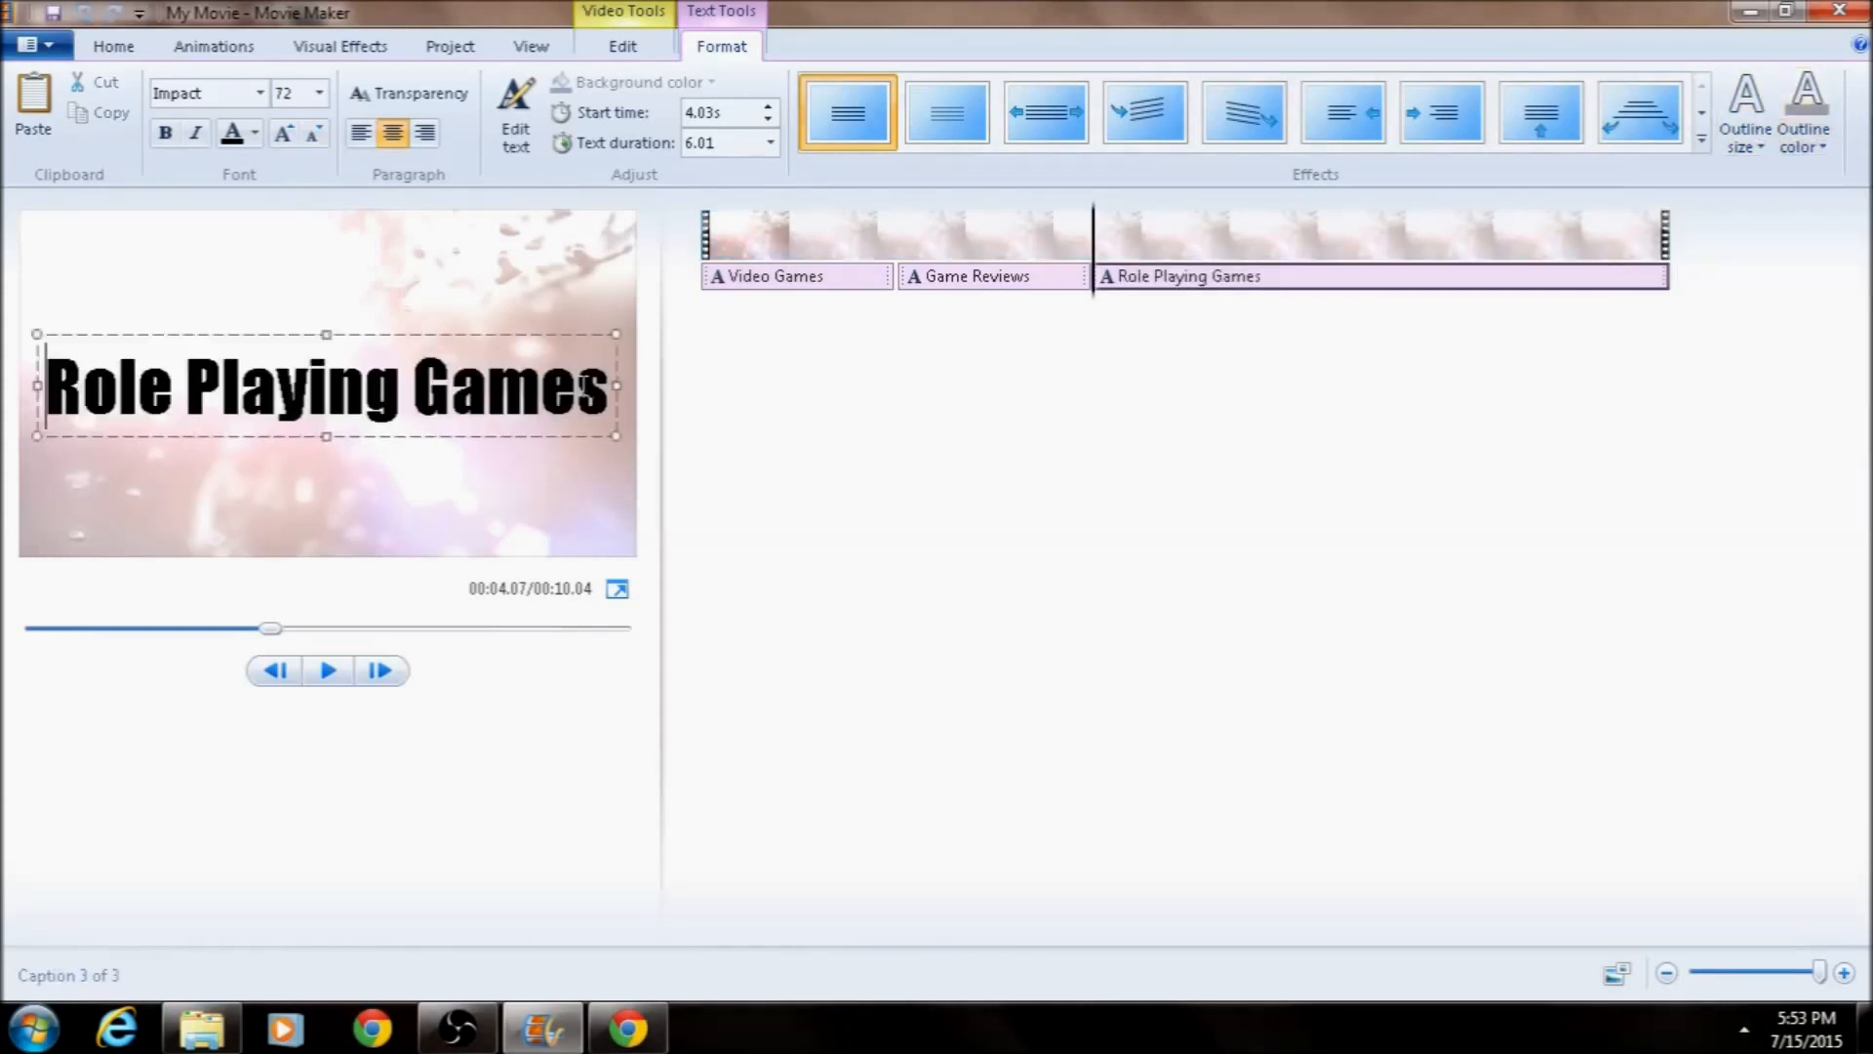
{"action": "left_click_drag", "start_coordinate": [609, 390], "coordinate": [47, 390]}
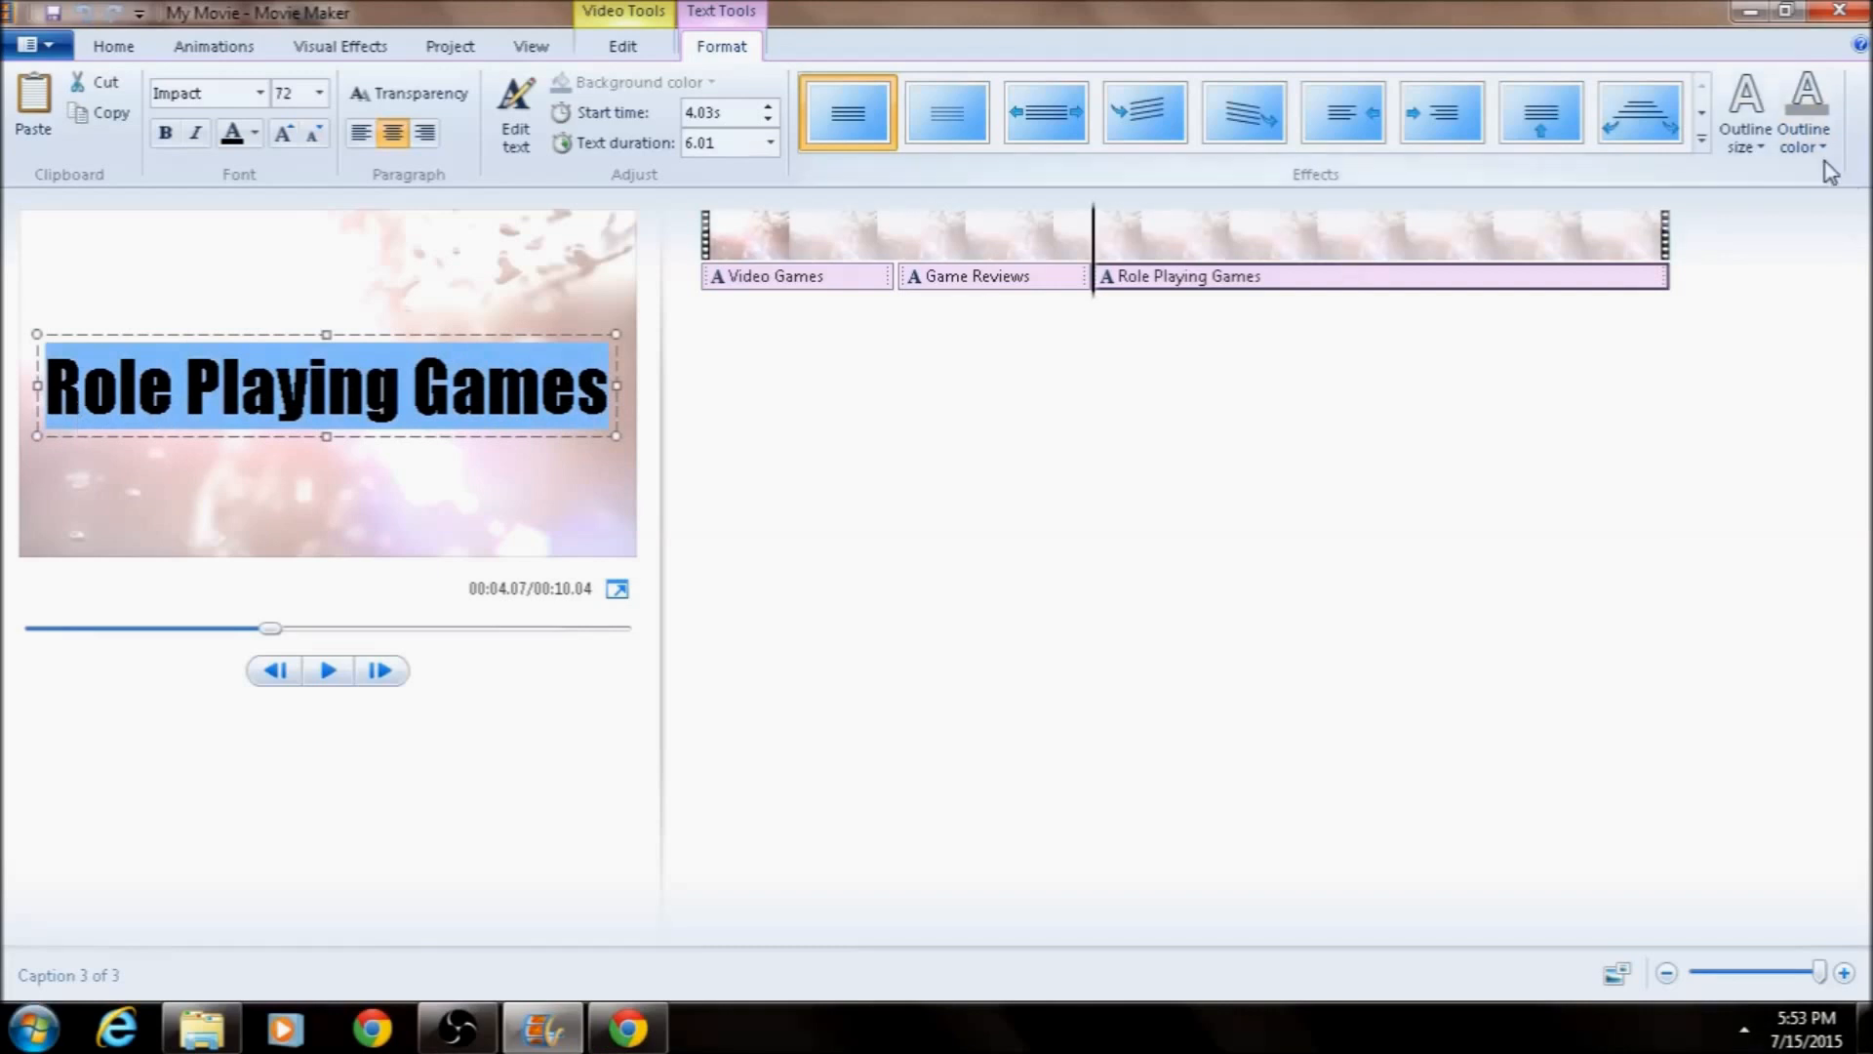
{"action": "left_click", "coordinate": [1807, 137]}
{"action": "left_click", "coordinate": [1669, 197]}
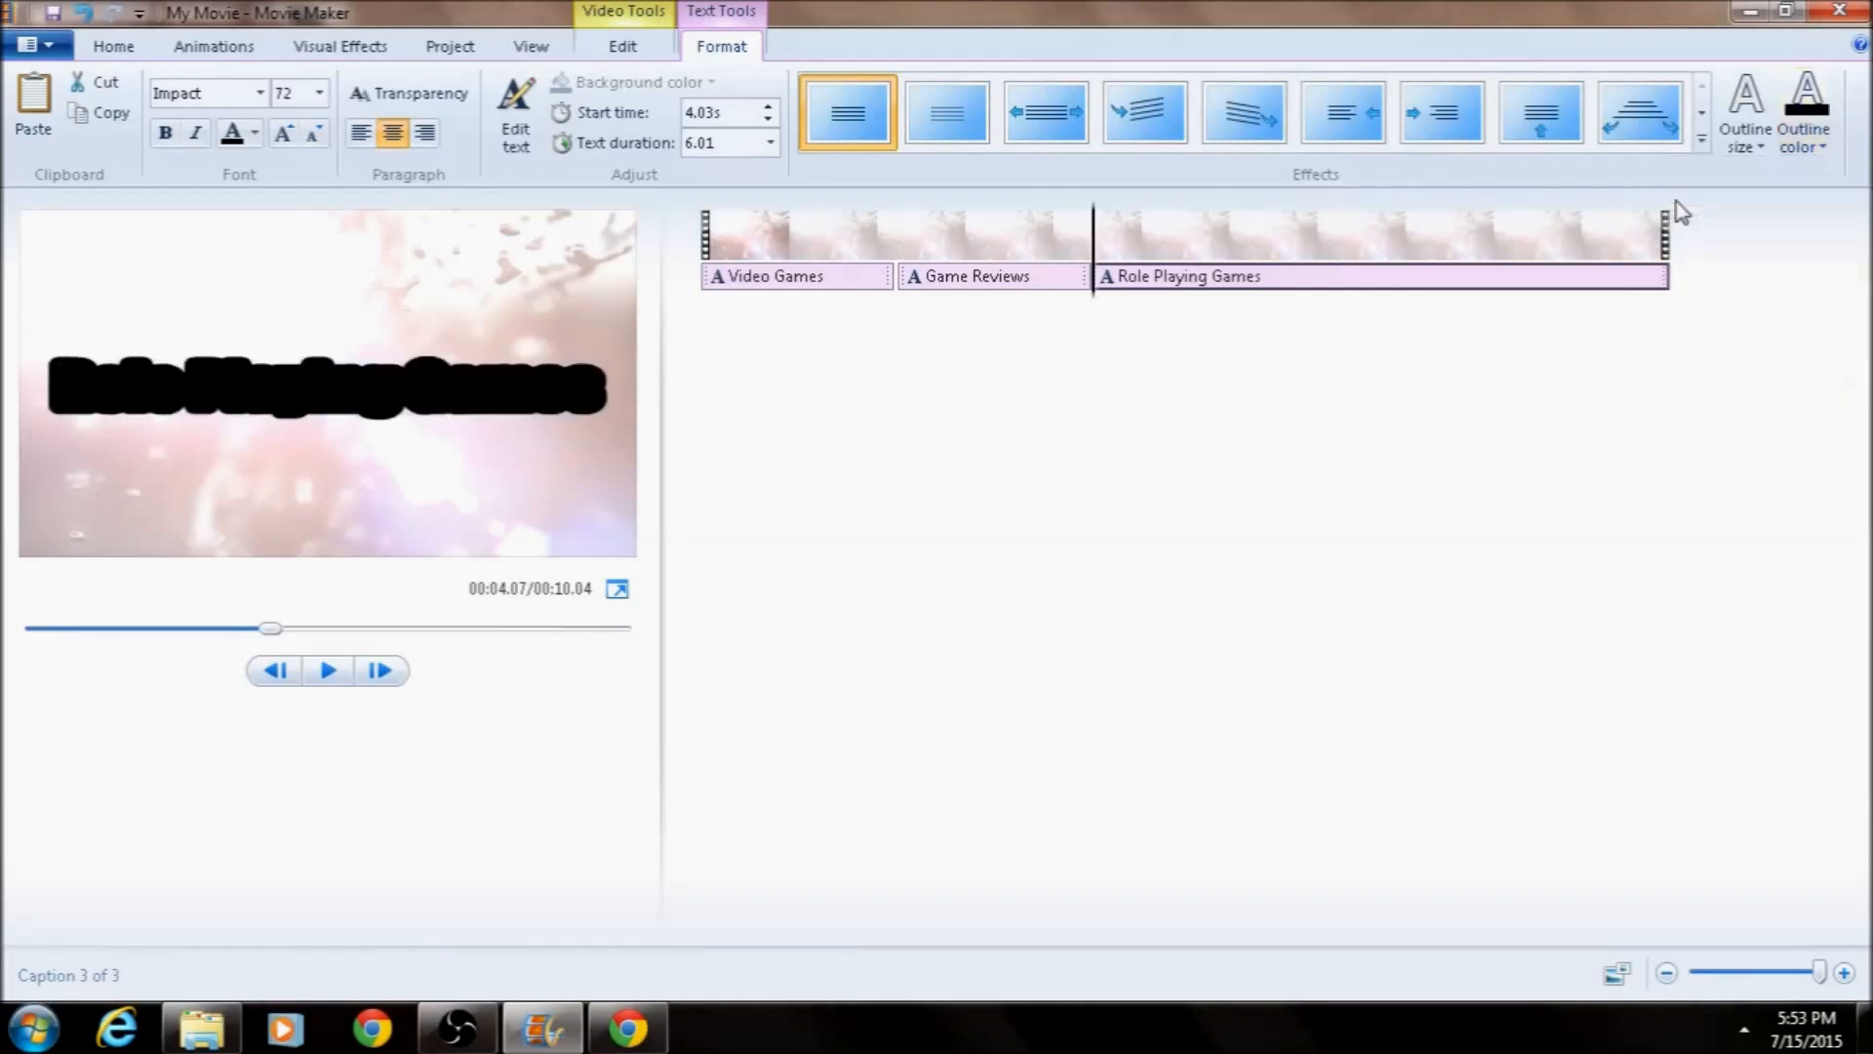
{"action": "left_click", "coordinate": [1807, 137]}
{"action": "left_click", "coordinate": [1645, 203]}
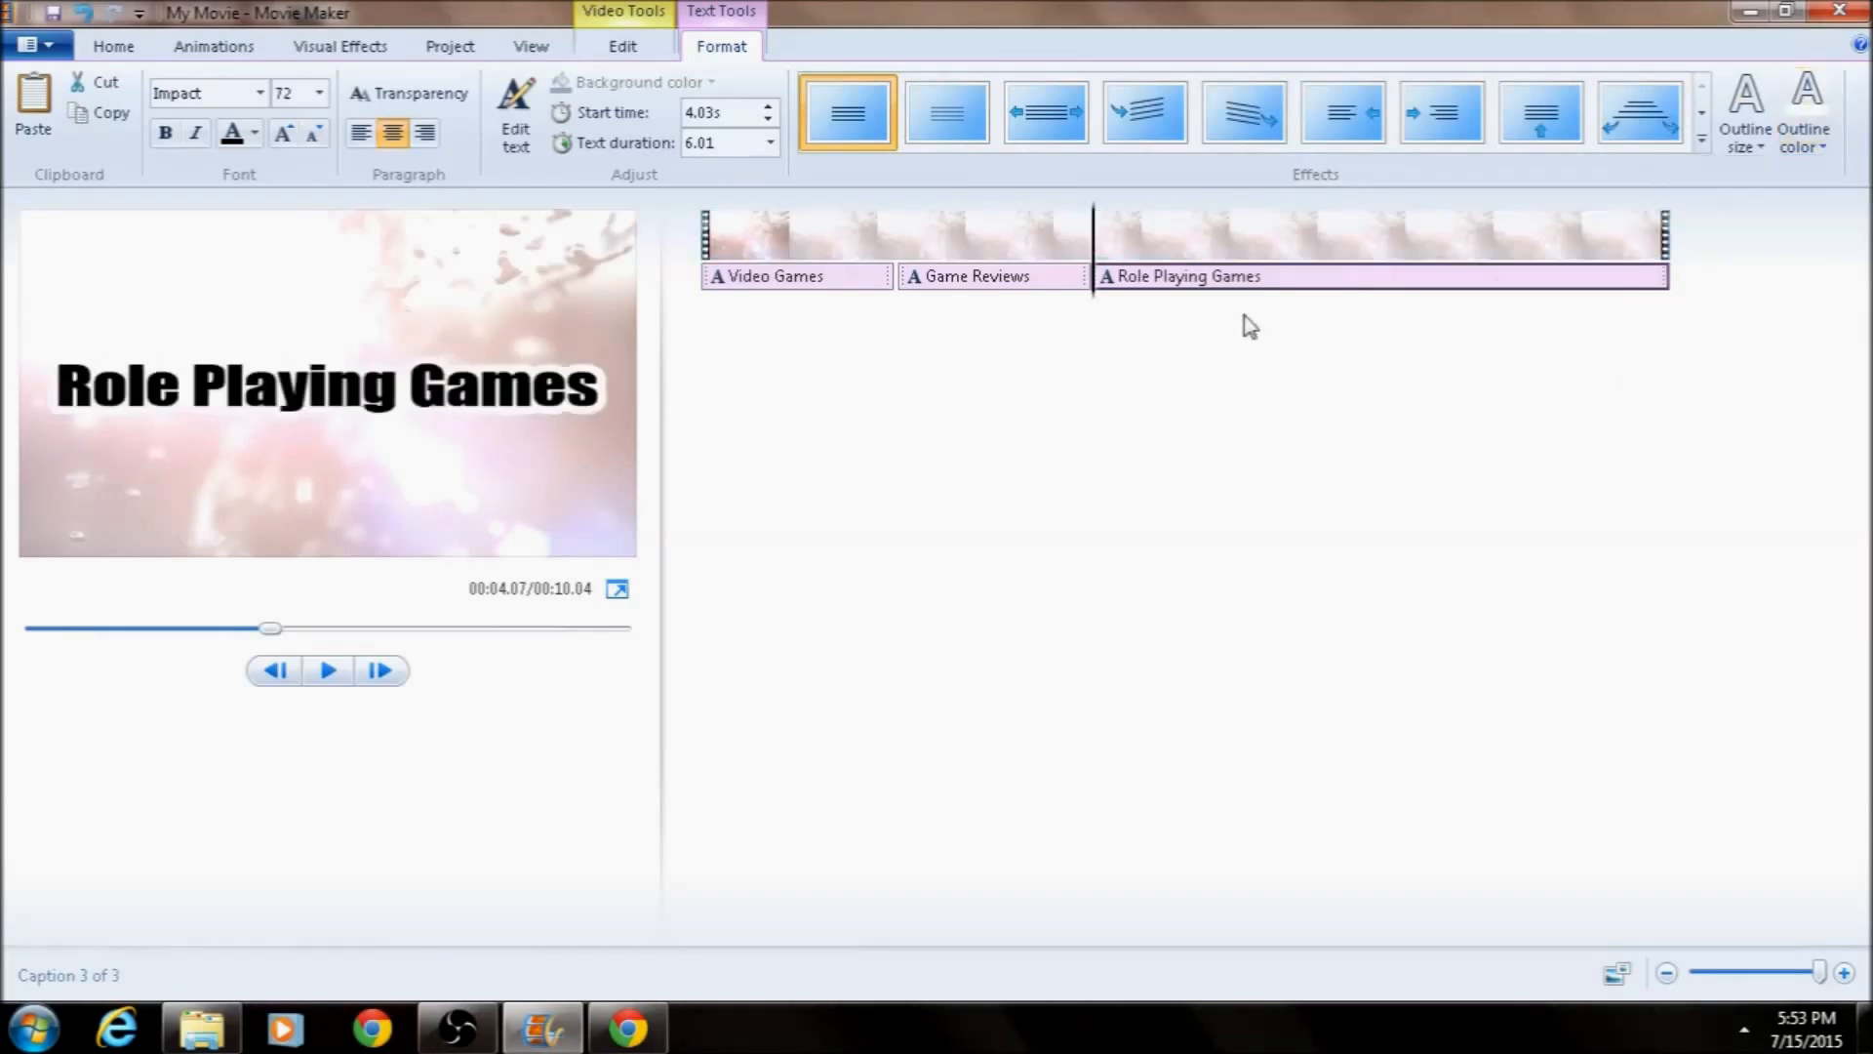
Set the "Role Playing Games" caption's duration to 2.00 and apply the text effect with outward horizontal arrows
{"action": "left_click", "coordinate": [310, 396]}
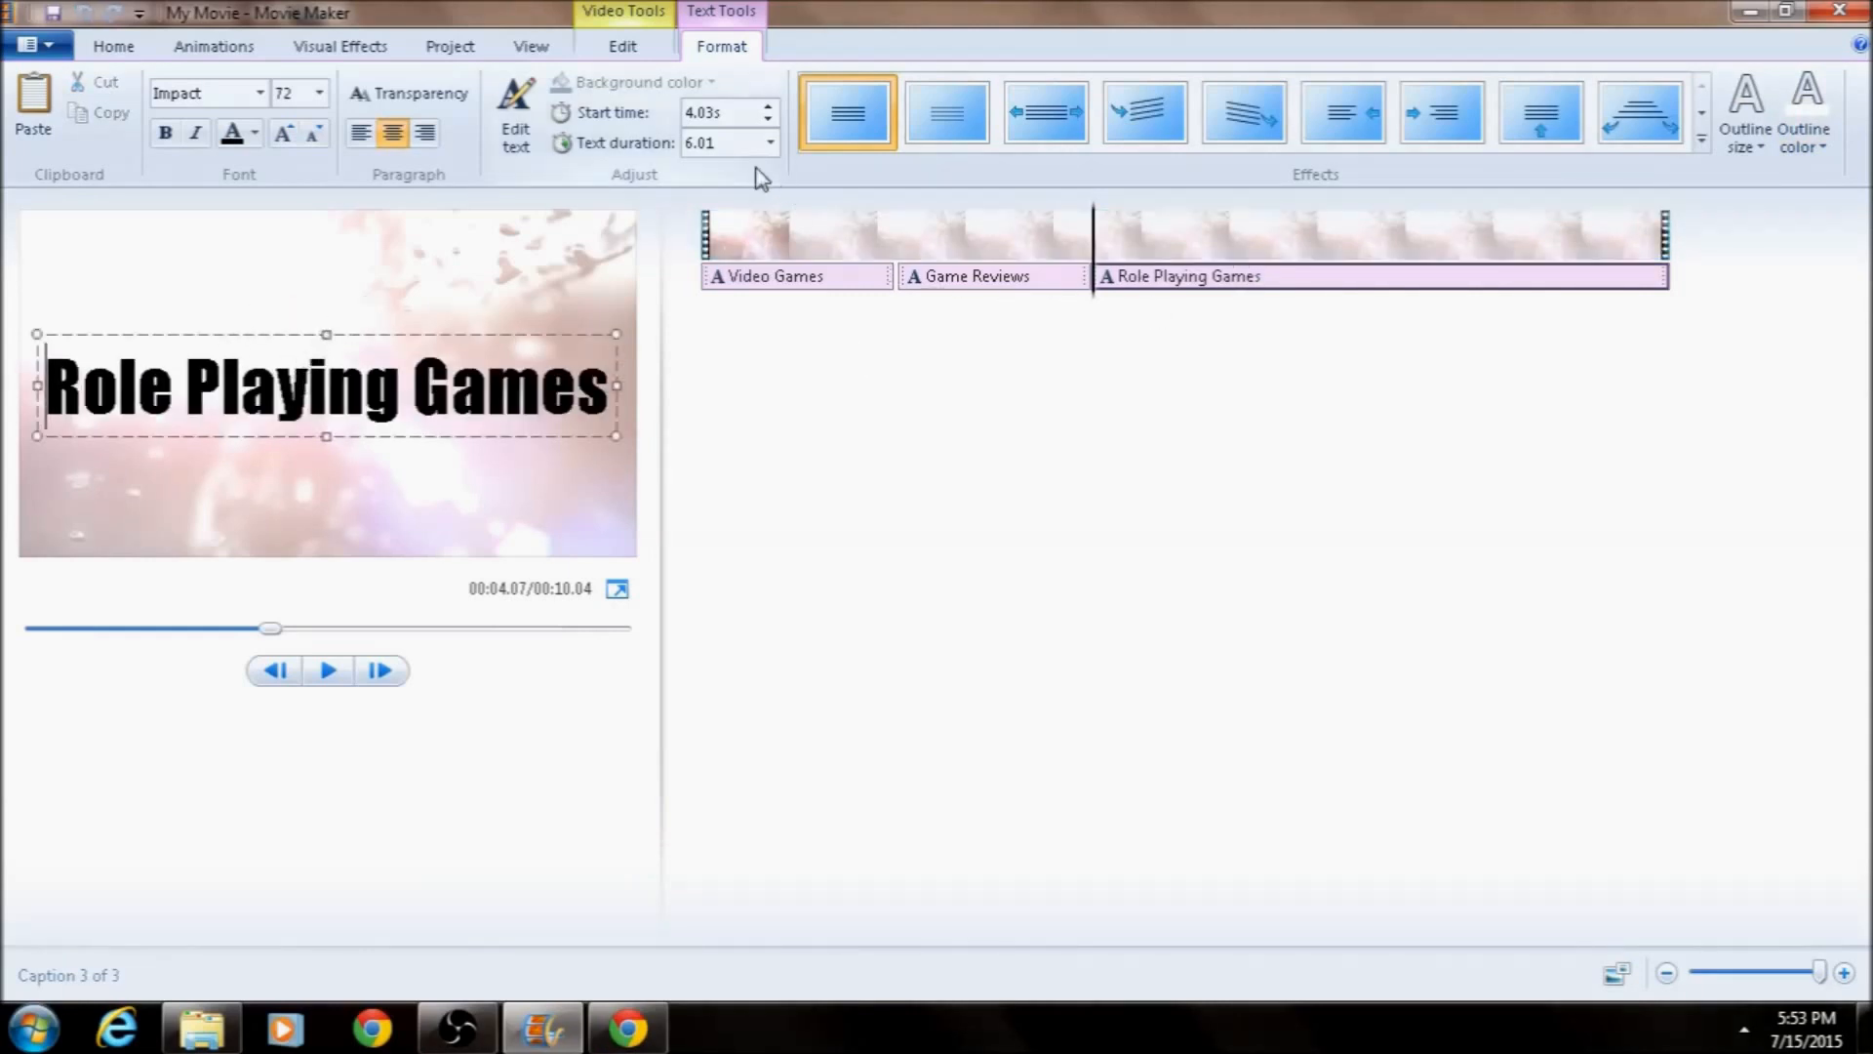
{"action": "left_click", "coordinate": [1121, 284]}
{"action": "left_click", "coordinate": [771, 144]}
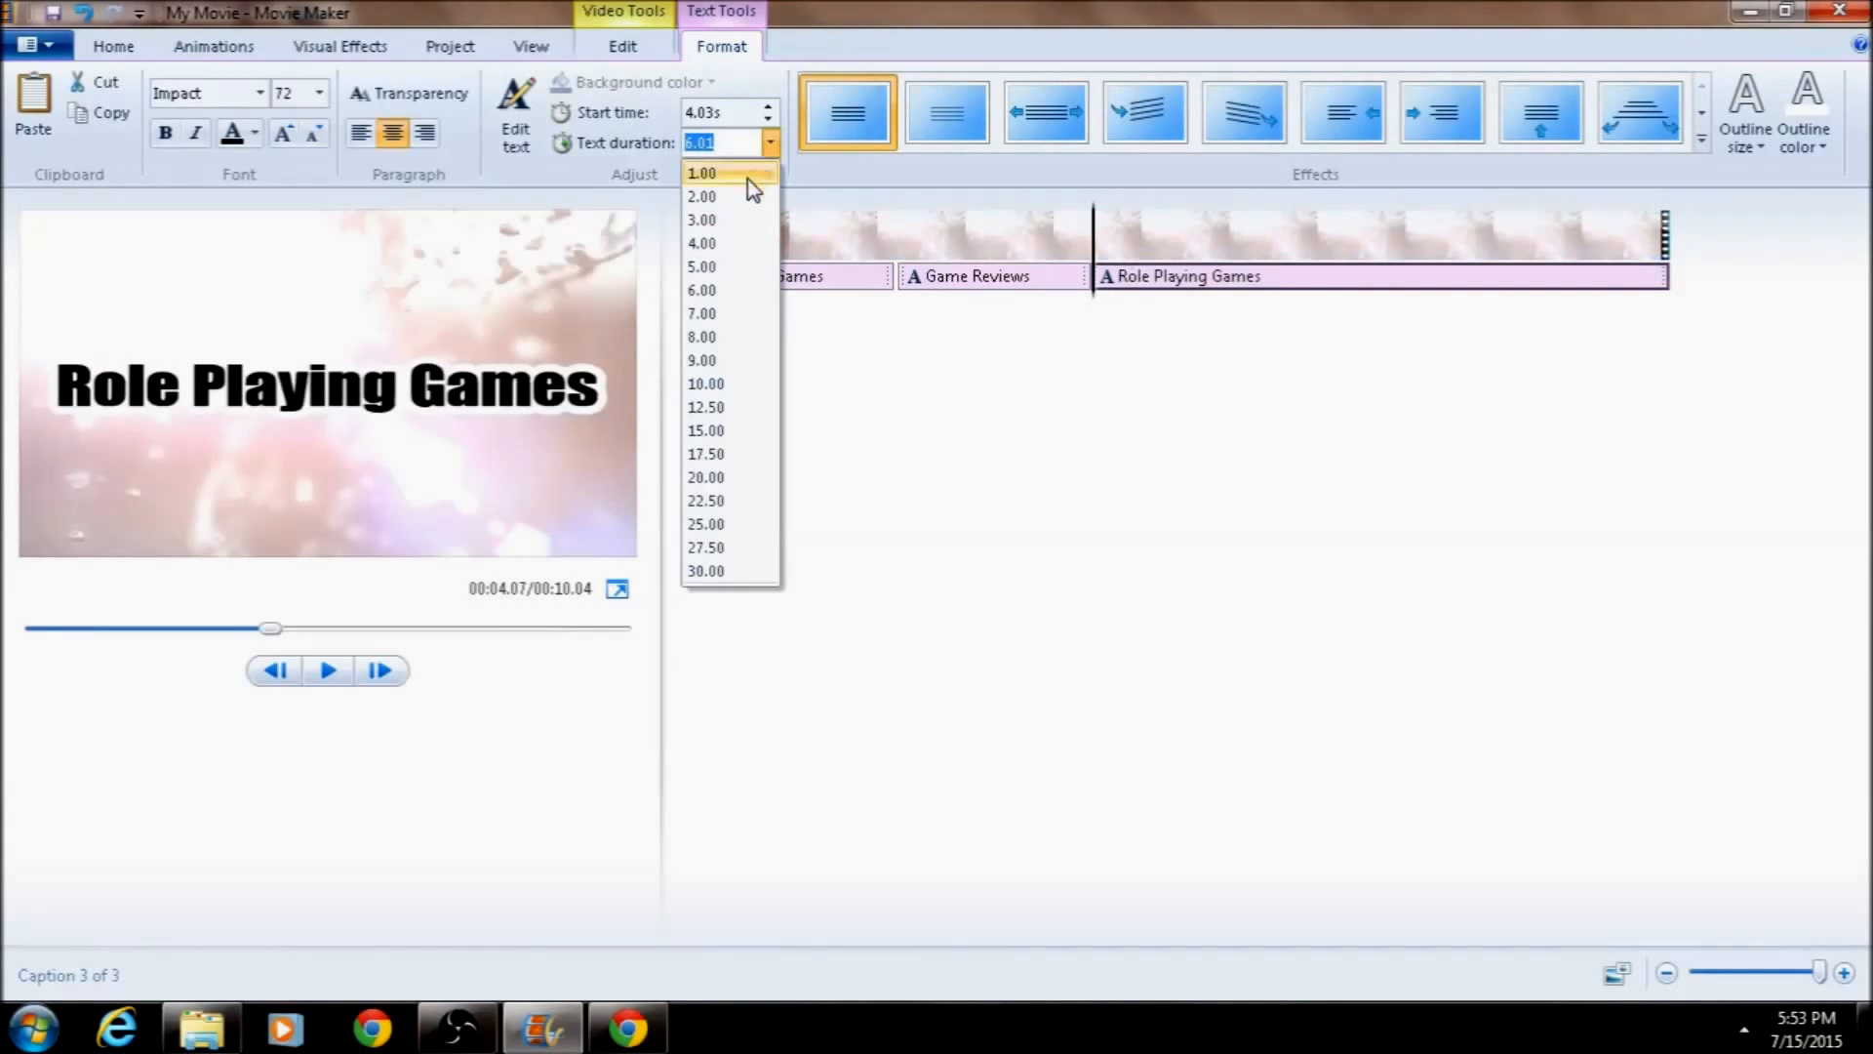
{"action": "left_click", "coordinate": [722, 310]}
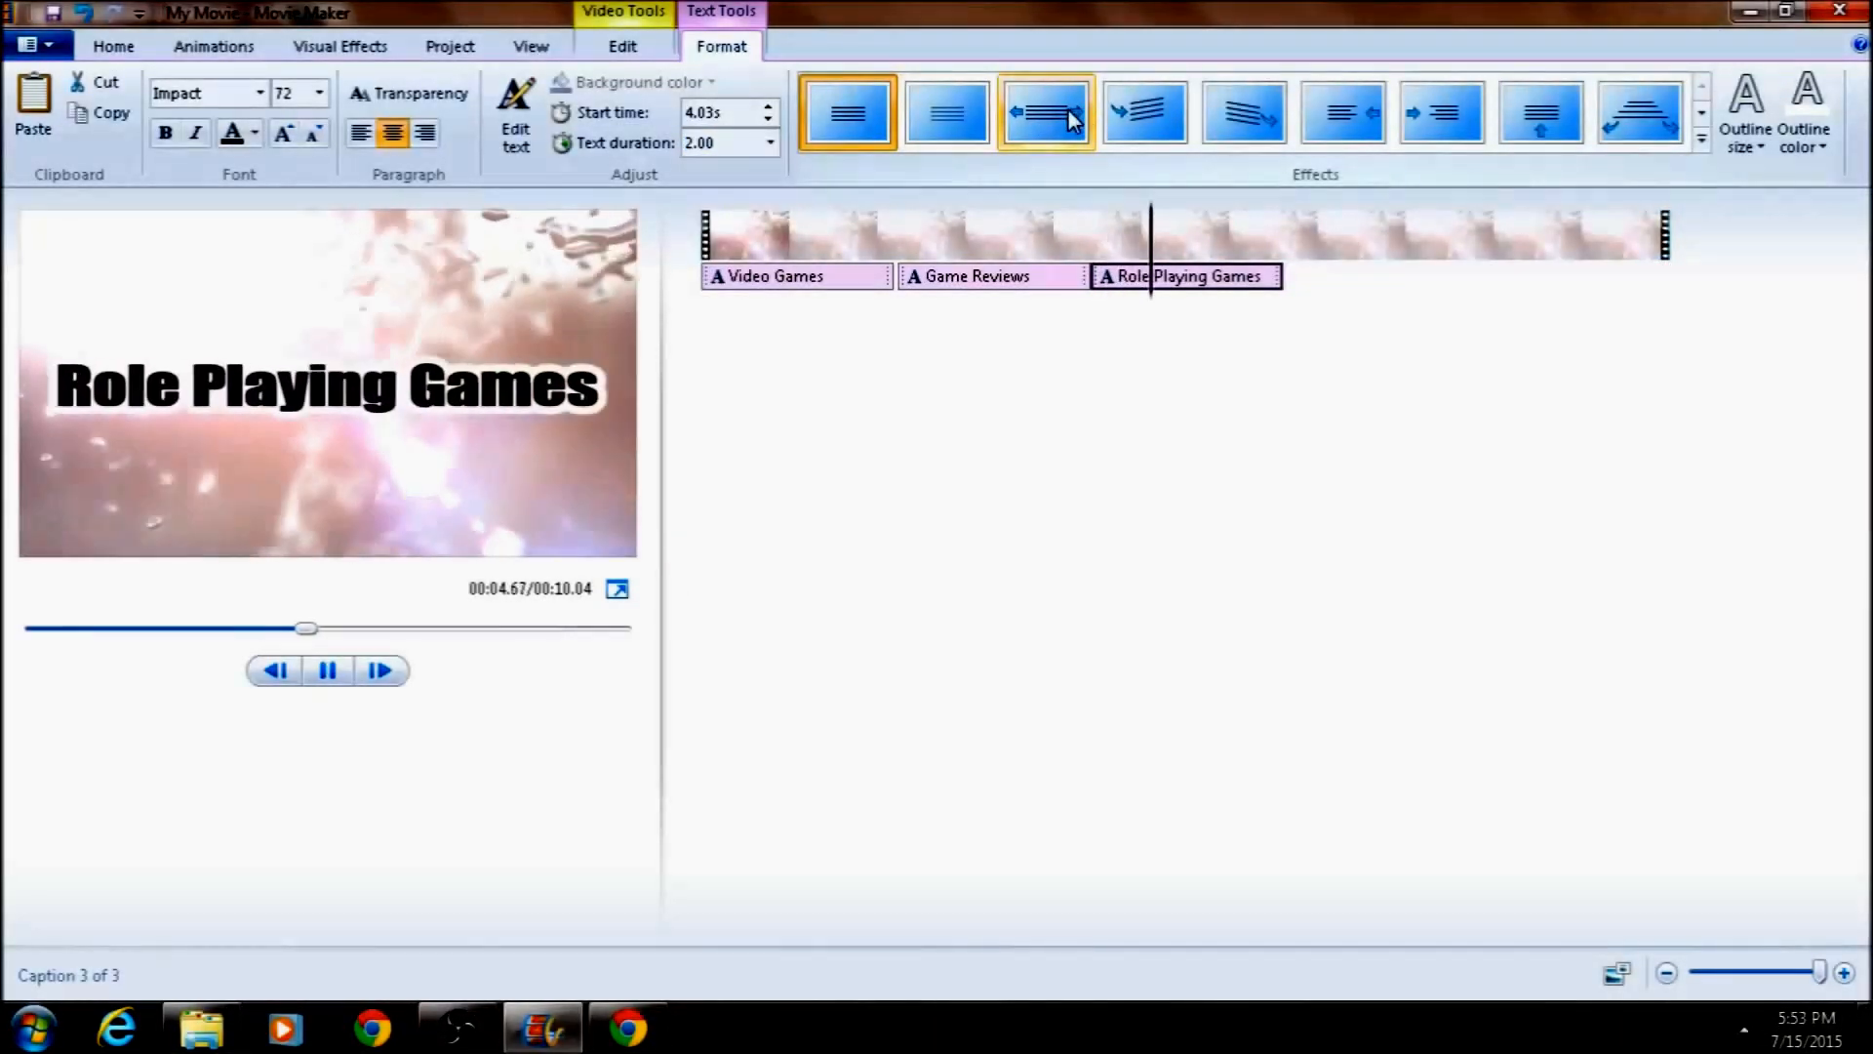
{"action": "left_click", "coordinate": [1079, 108]}
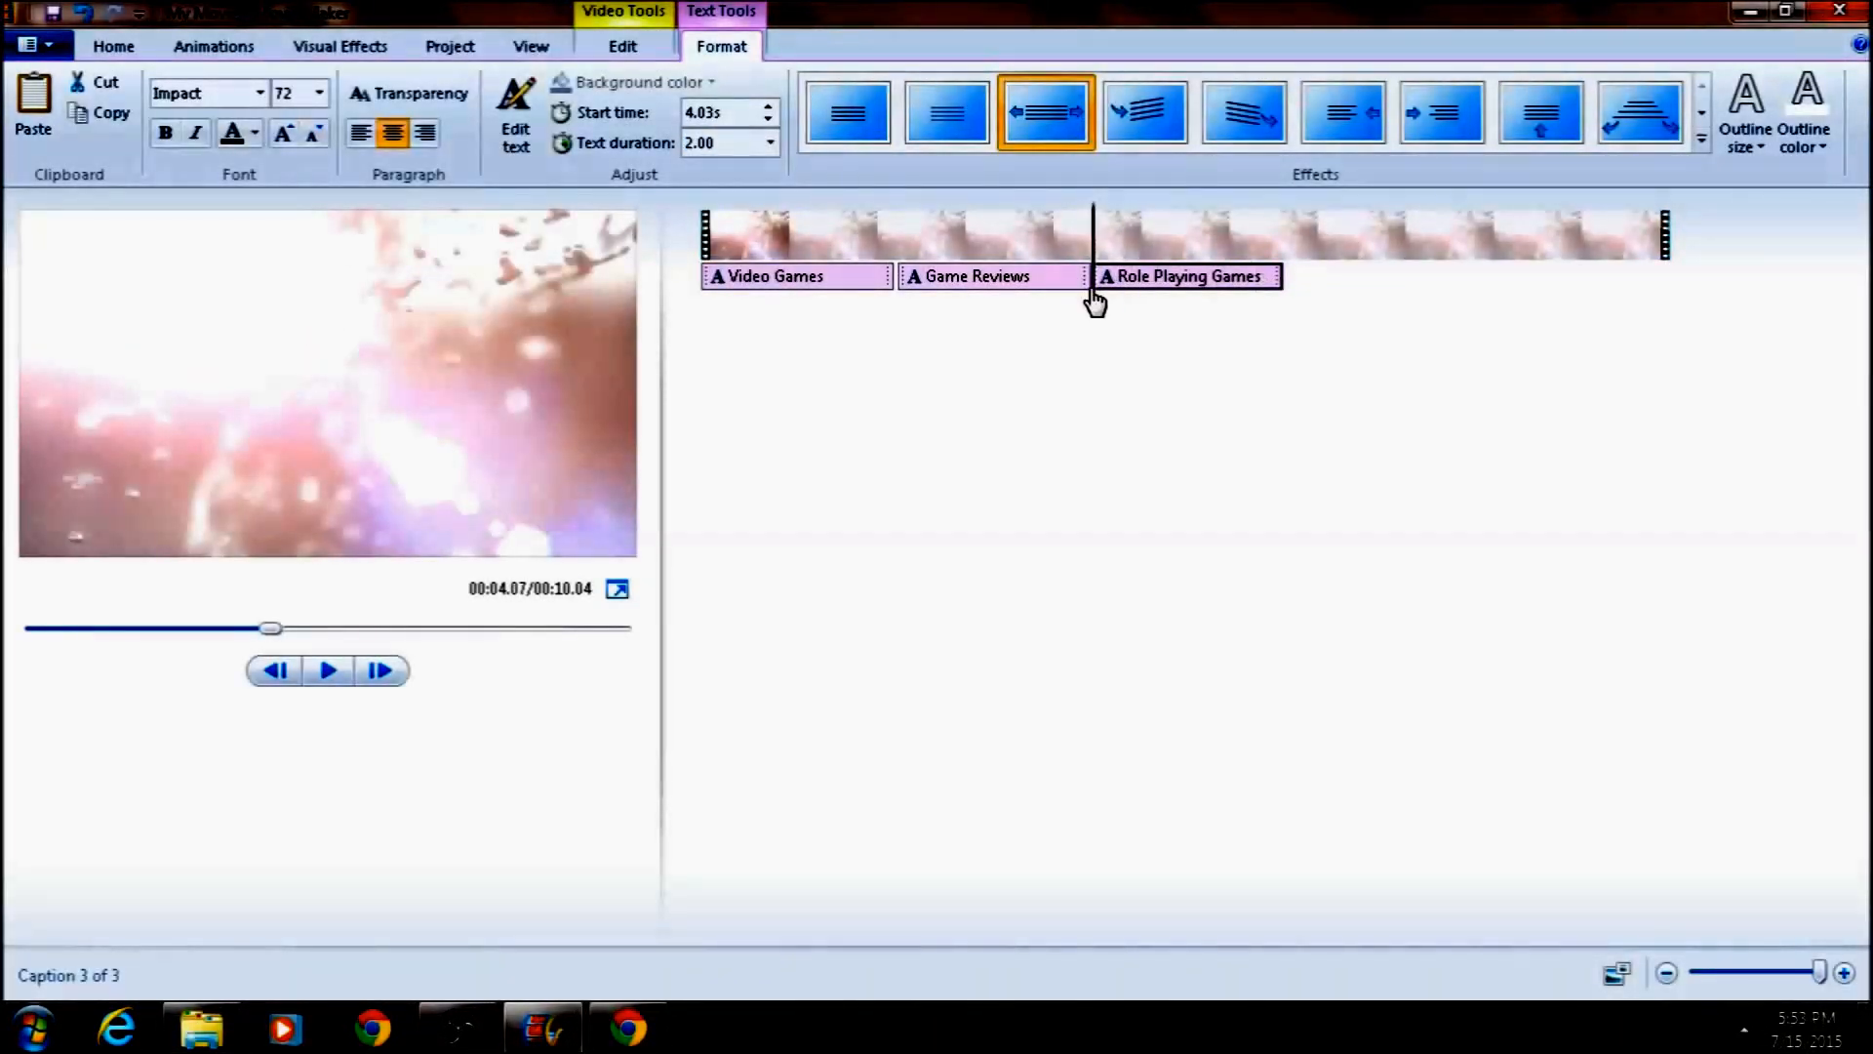
Add a second fluidLightcore clip to the end of the movie and remove it again
{"action": "left_click", "coordinate": [1226, 309]}
{"action": "left_click", "coordinate": [1297, 318]}
{"action": "left_click", "coordinate": [1284, 318]}
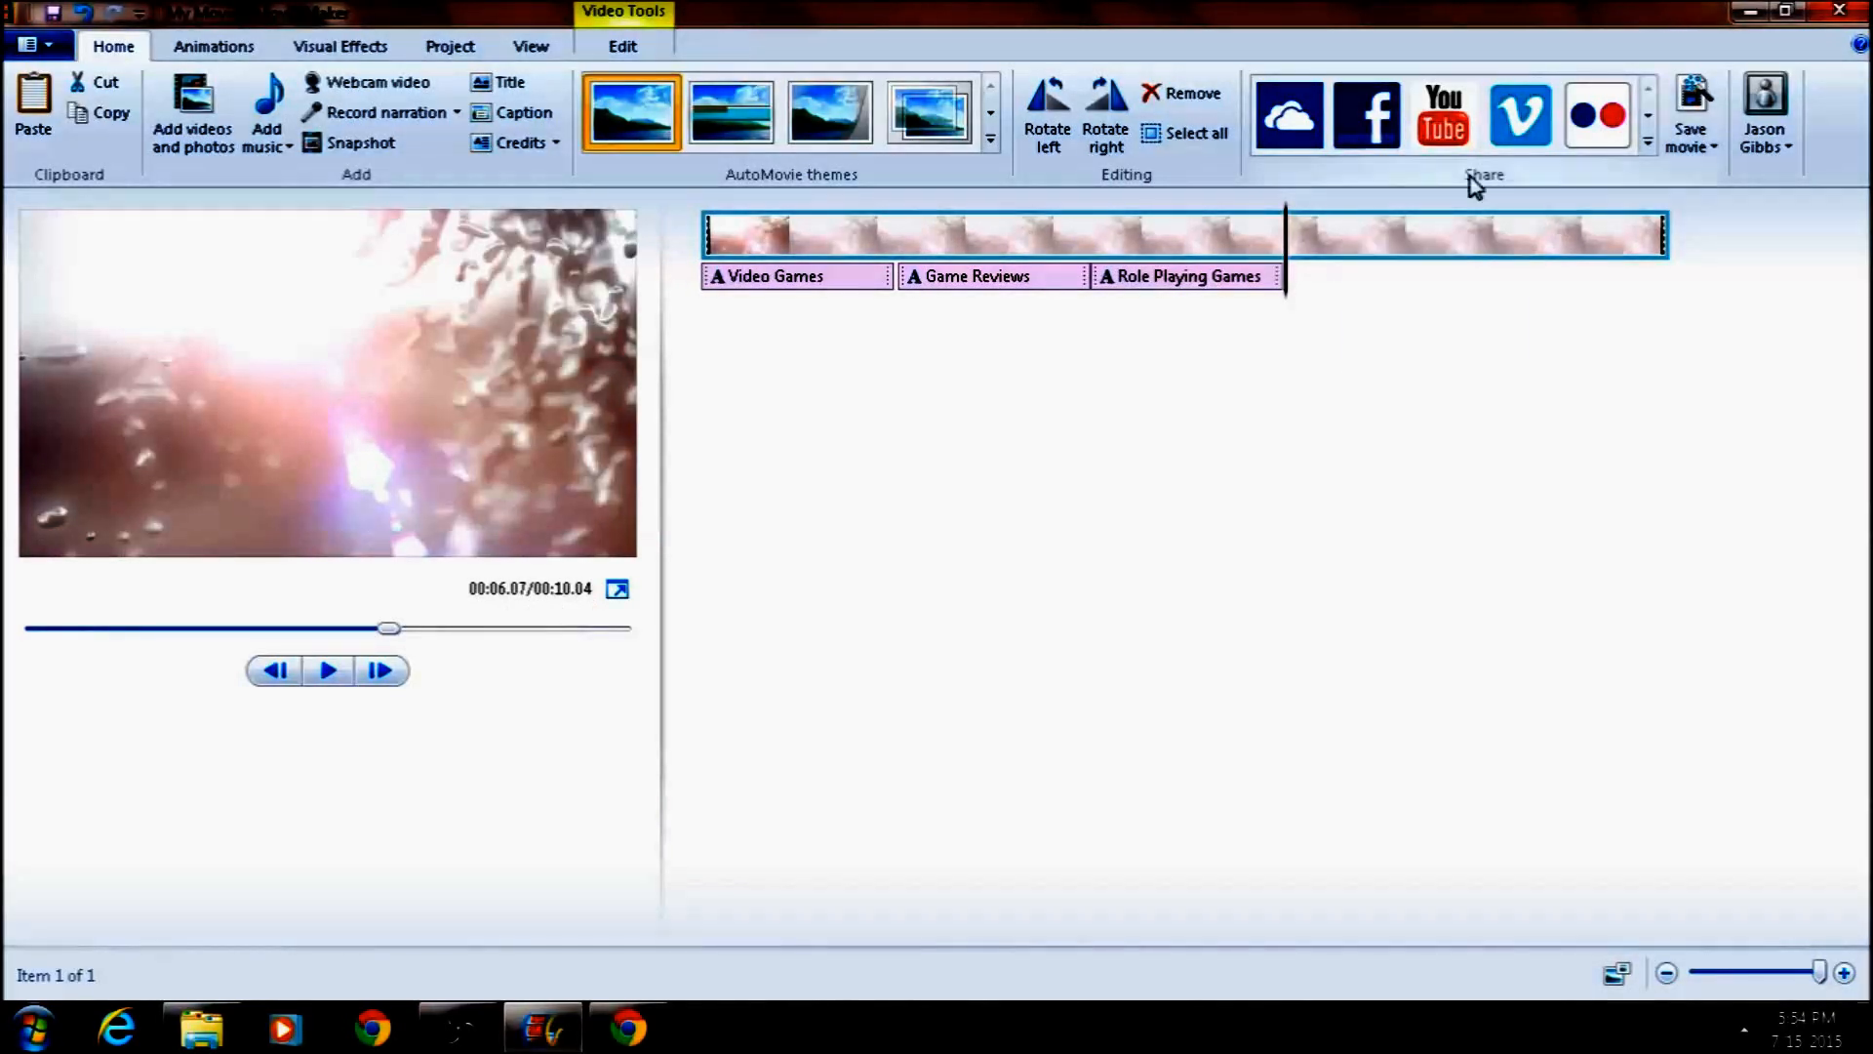
{"action": "left_click", "coordinate": [189, 136]}
{"action": "left_click", "coordinate": [346, 239]}
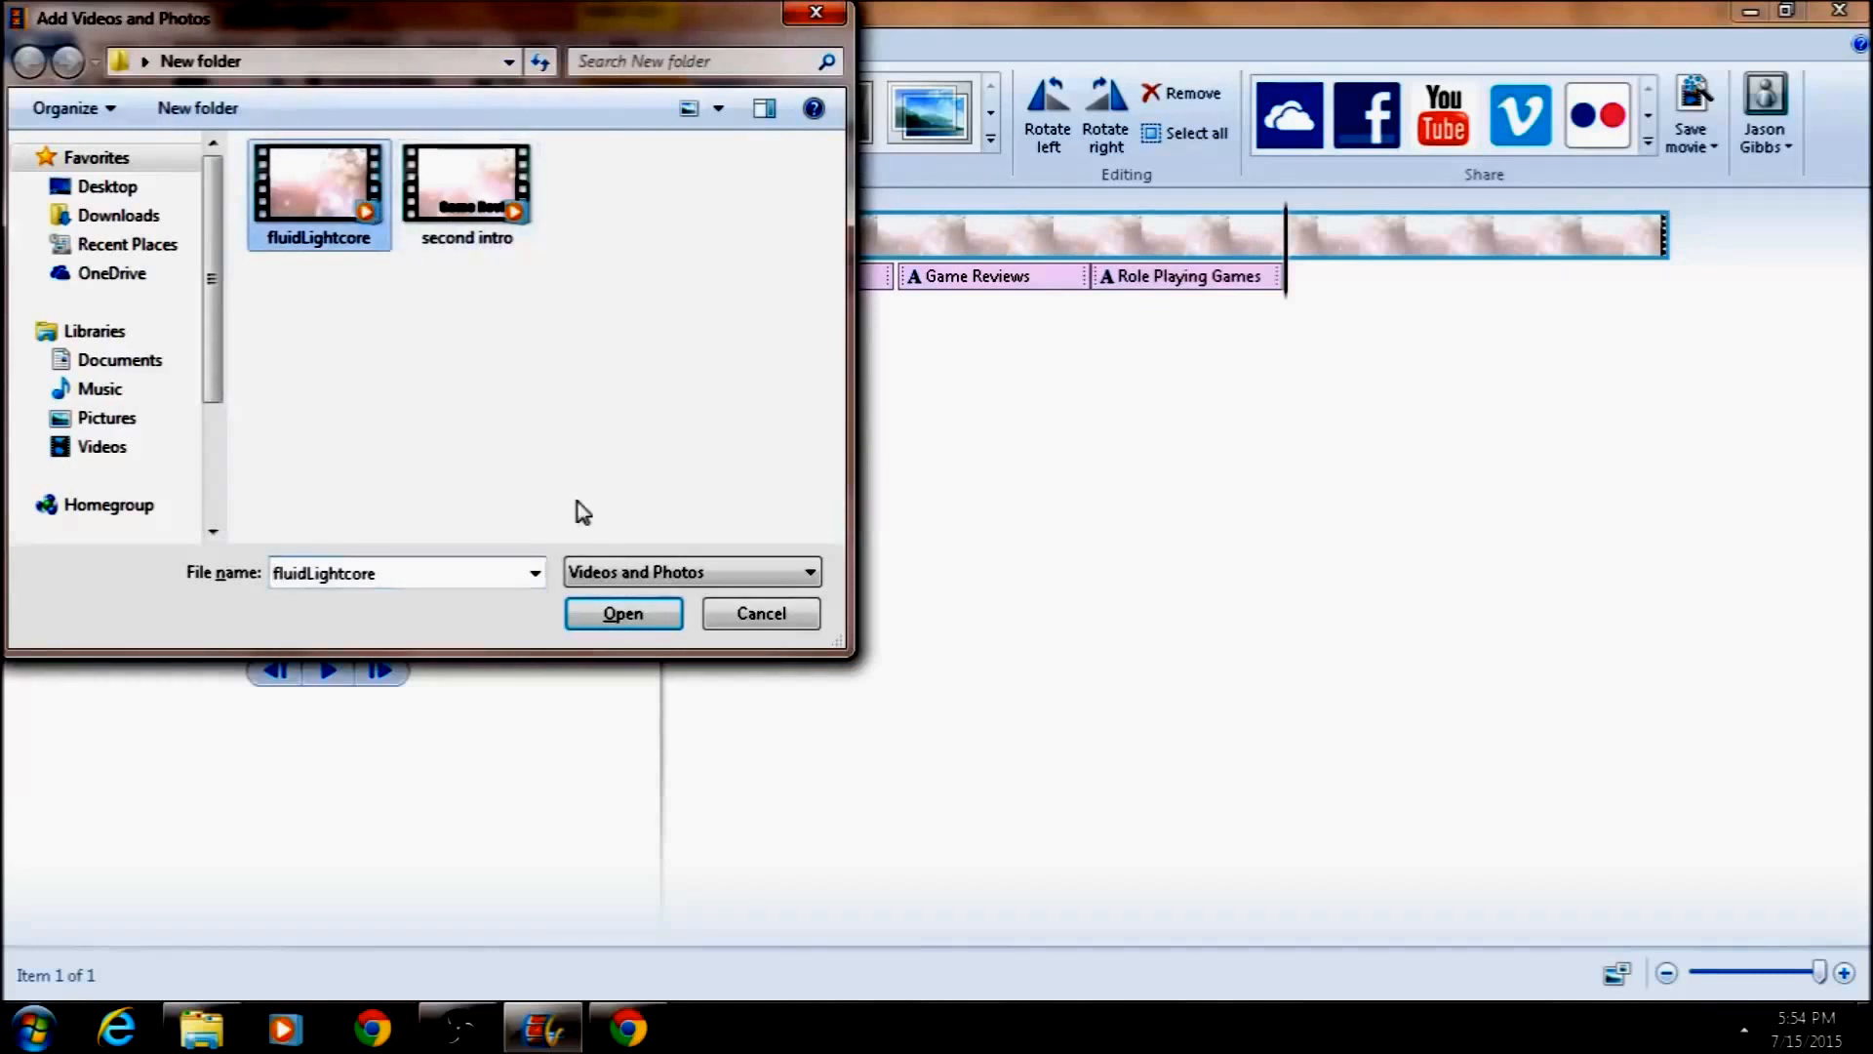
{"action": "left_click", "coordinate": [623, 612]}
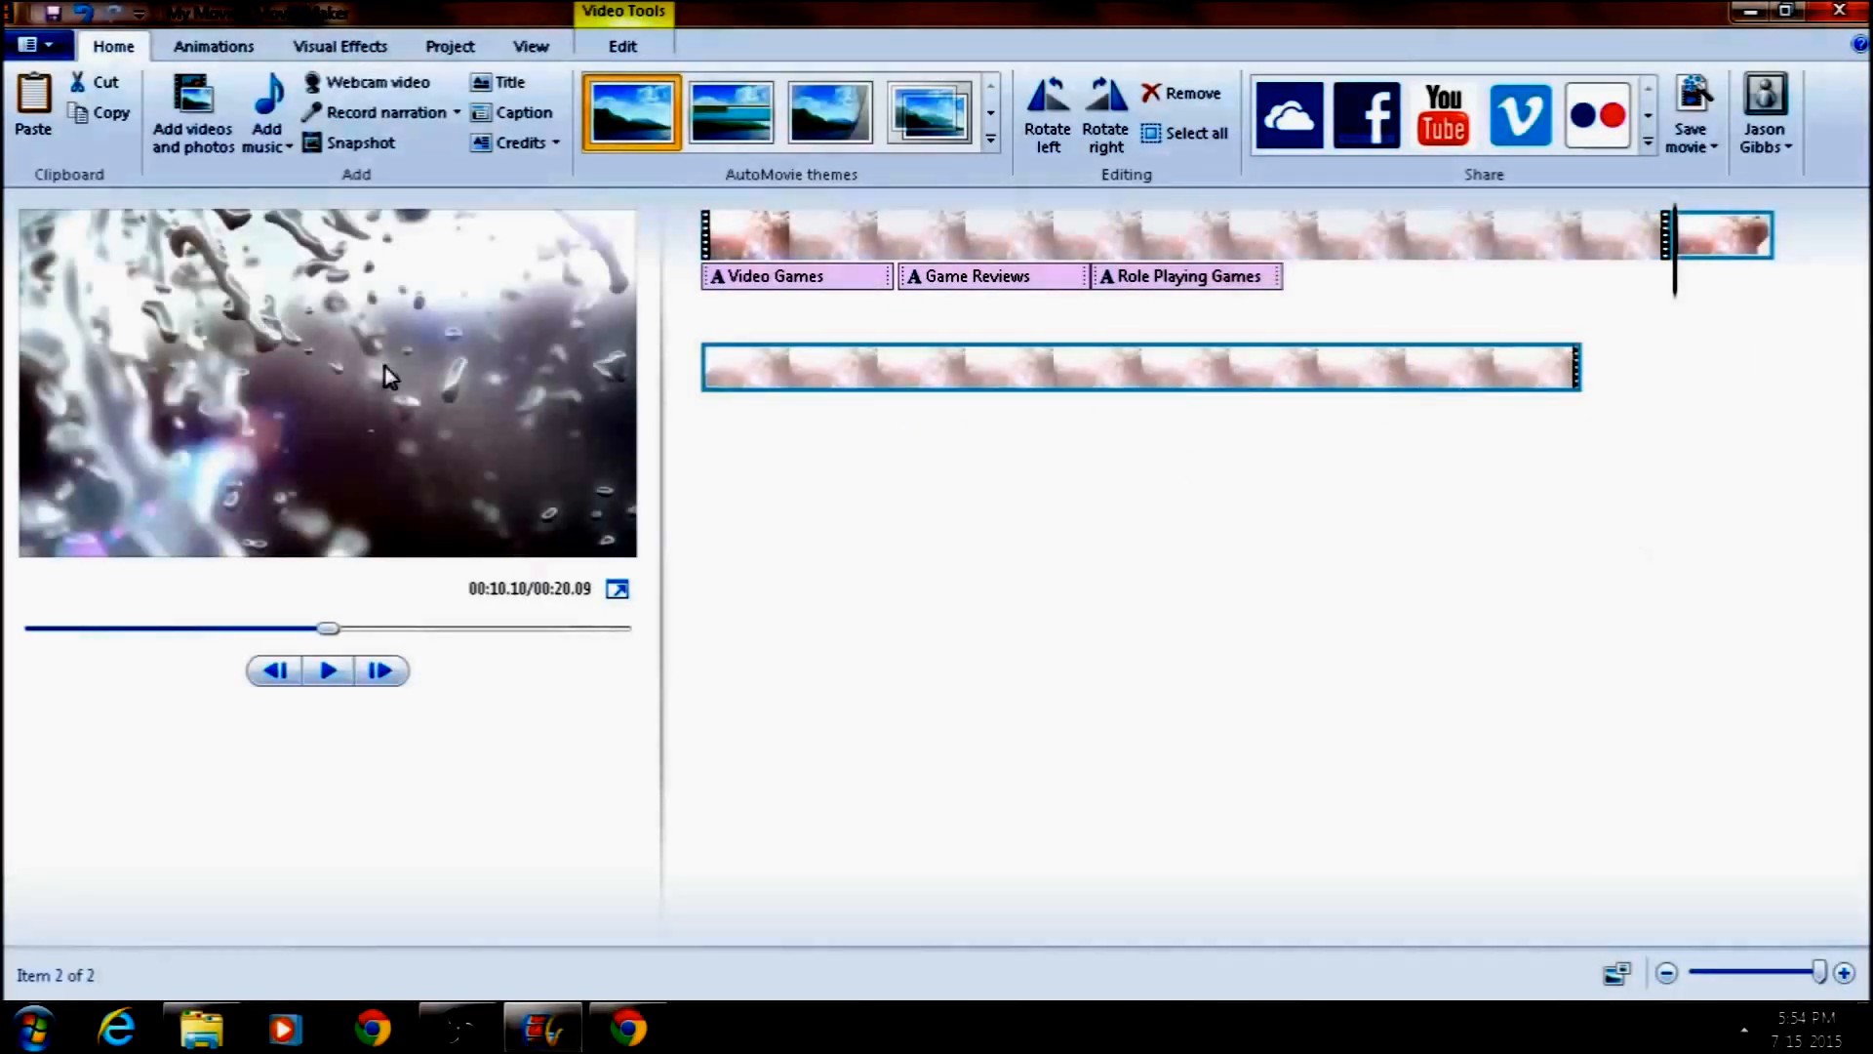
{"action": "right_click", "coordinate": [1729, 234]}
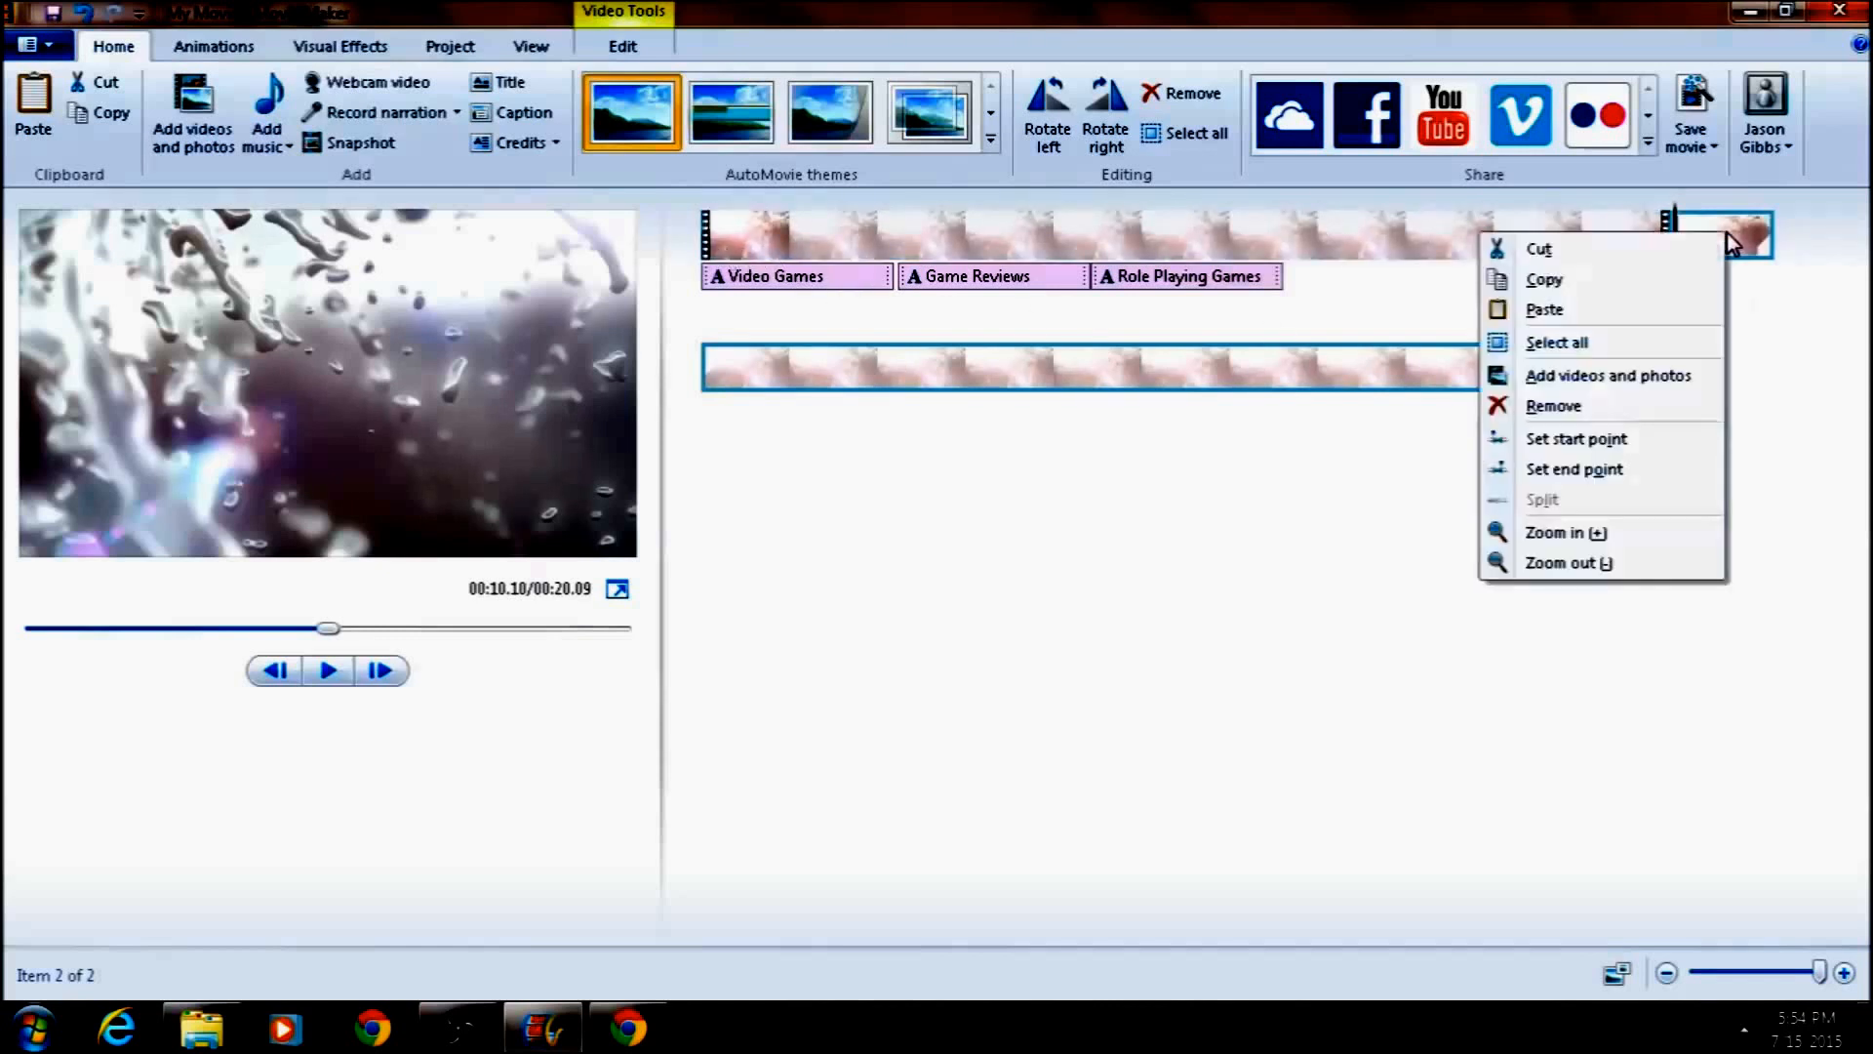
{"action": "left_click", "coordinate": [1591, 408]}
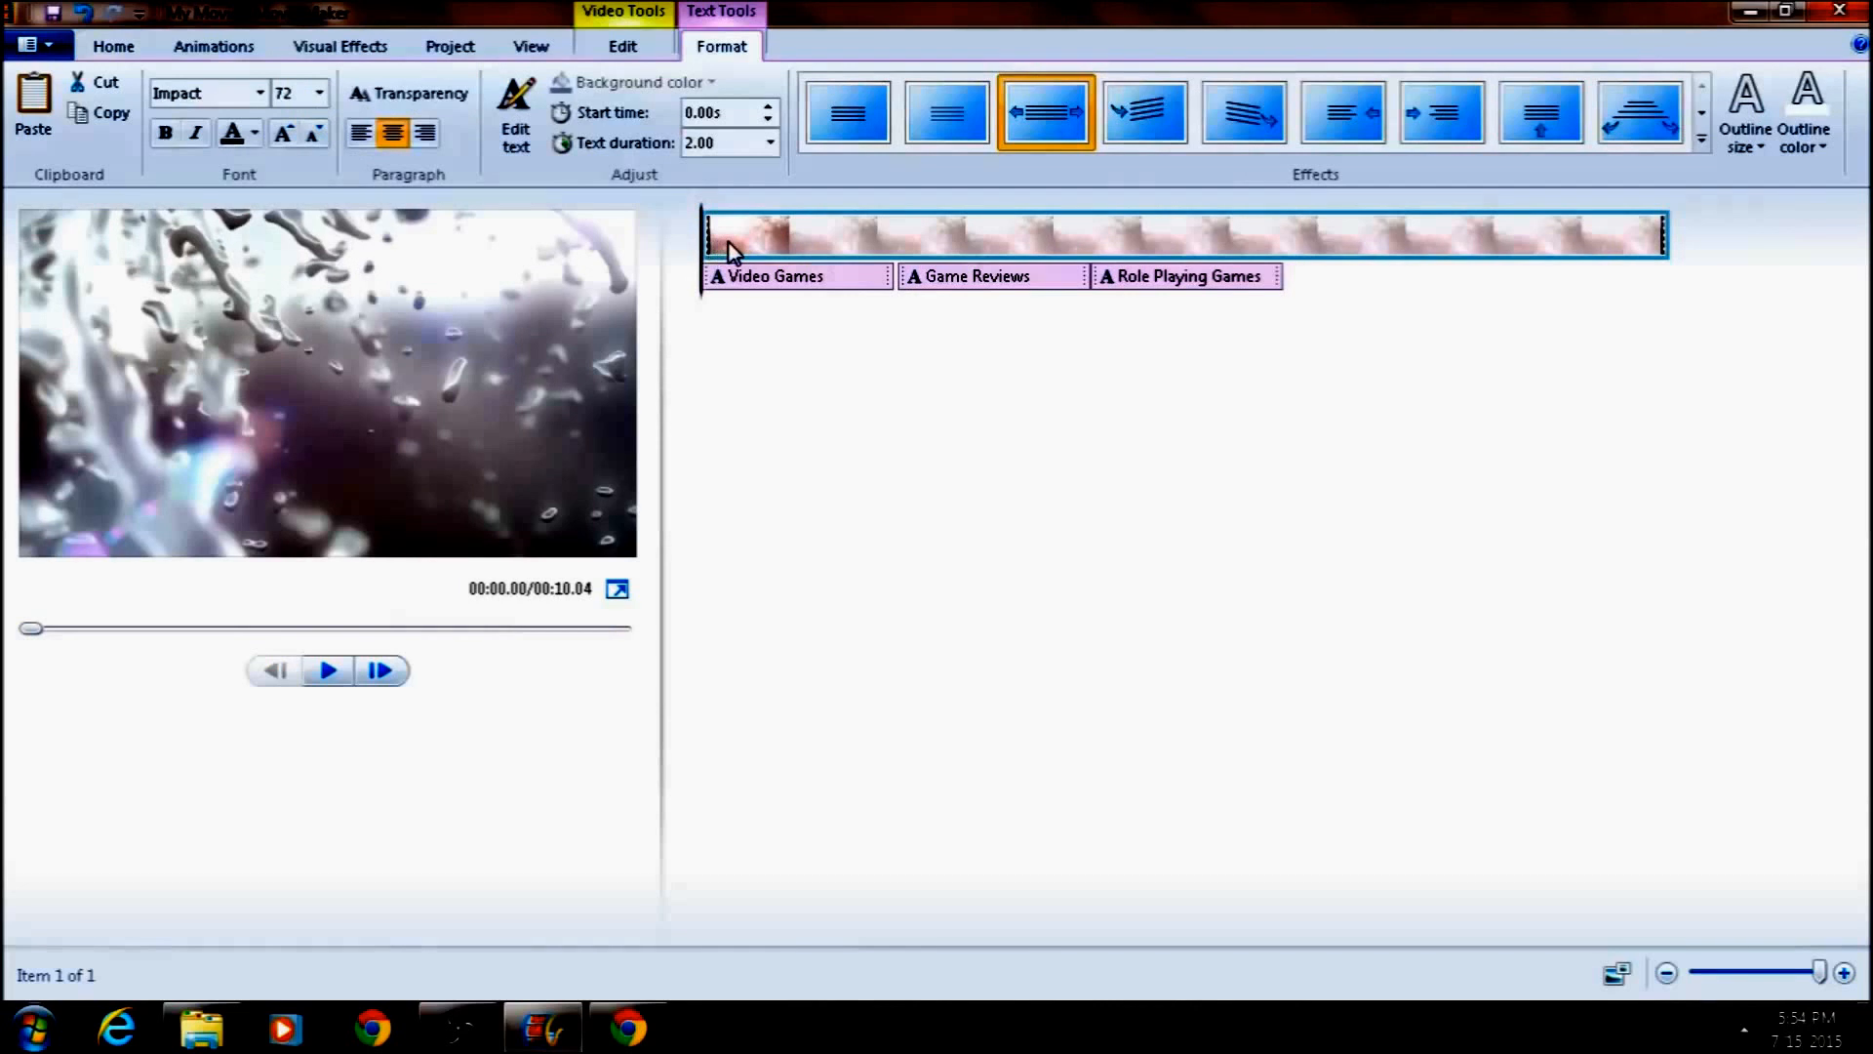
Add the music file I_Am_a_Monster_Sans_Vocals_Remastered from the PC to the movie
{"action": "left_click", "coordinate": [105, 49]}
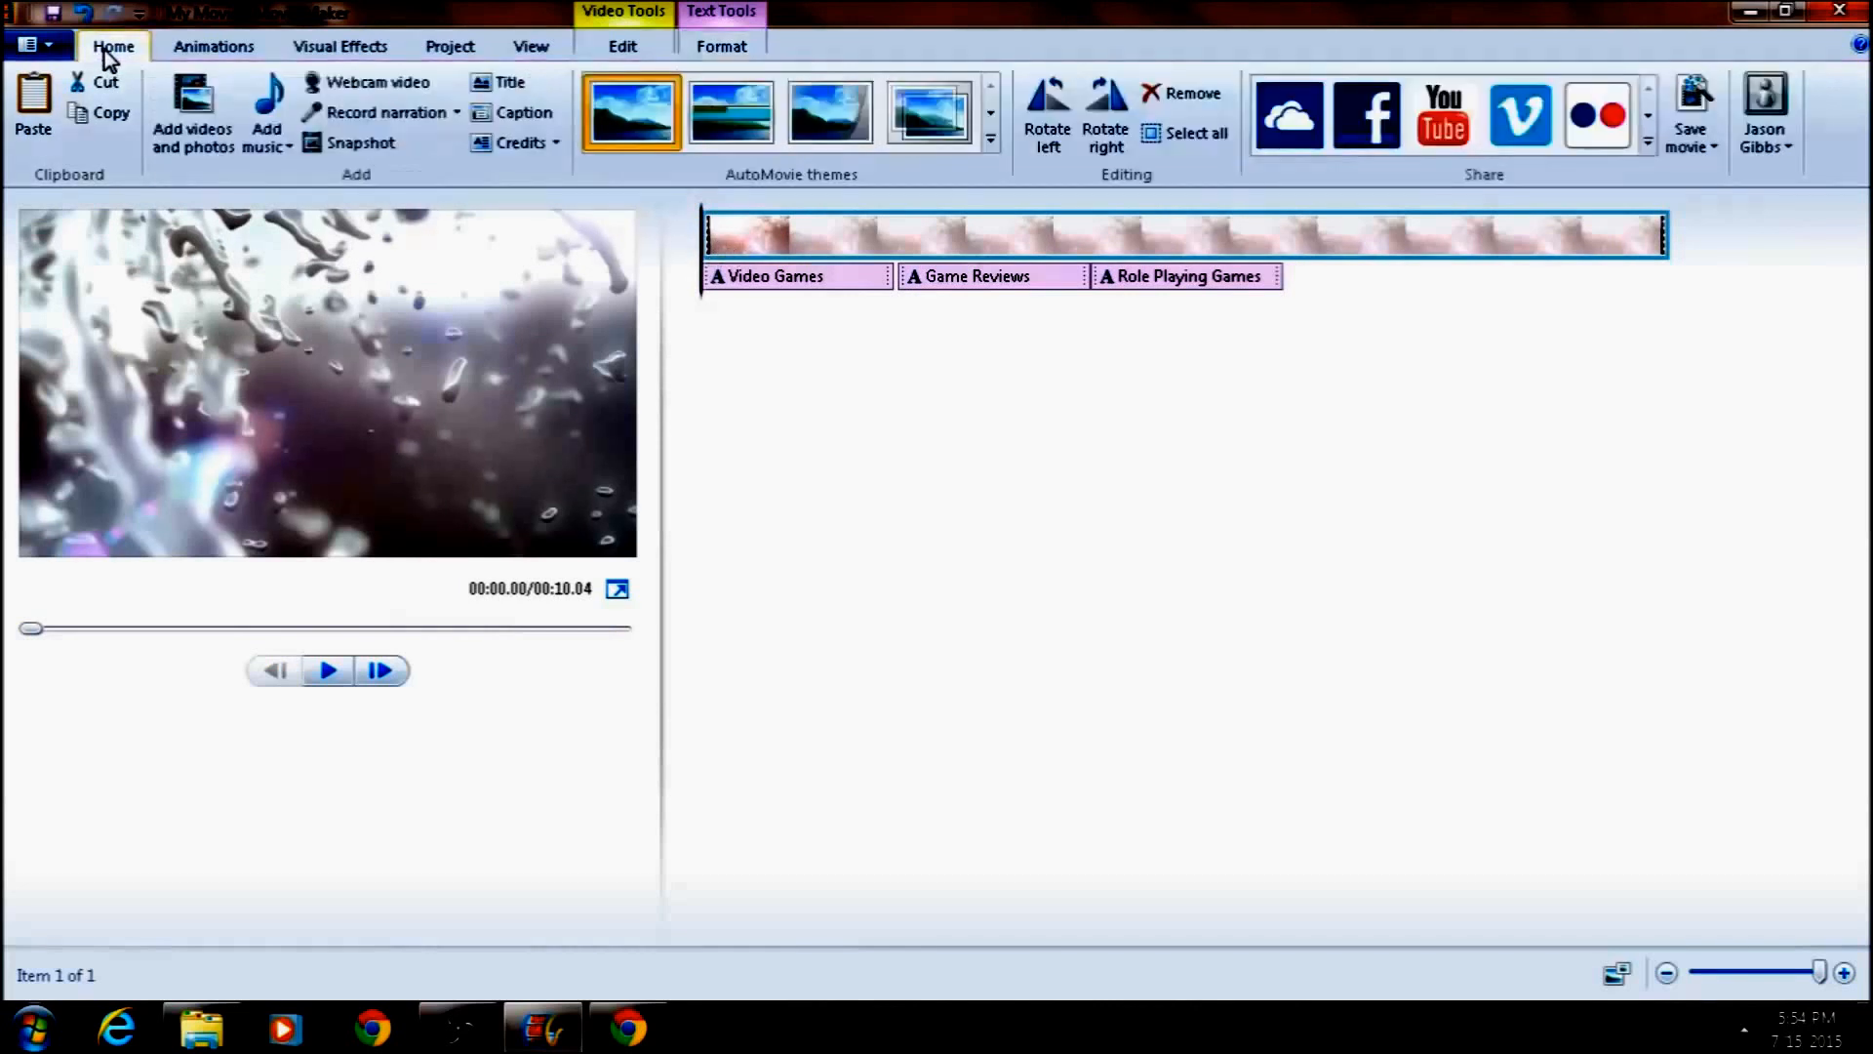
{"action": "left_click", "coordinate": [266, 146]}
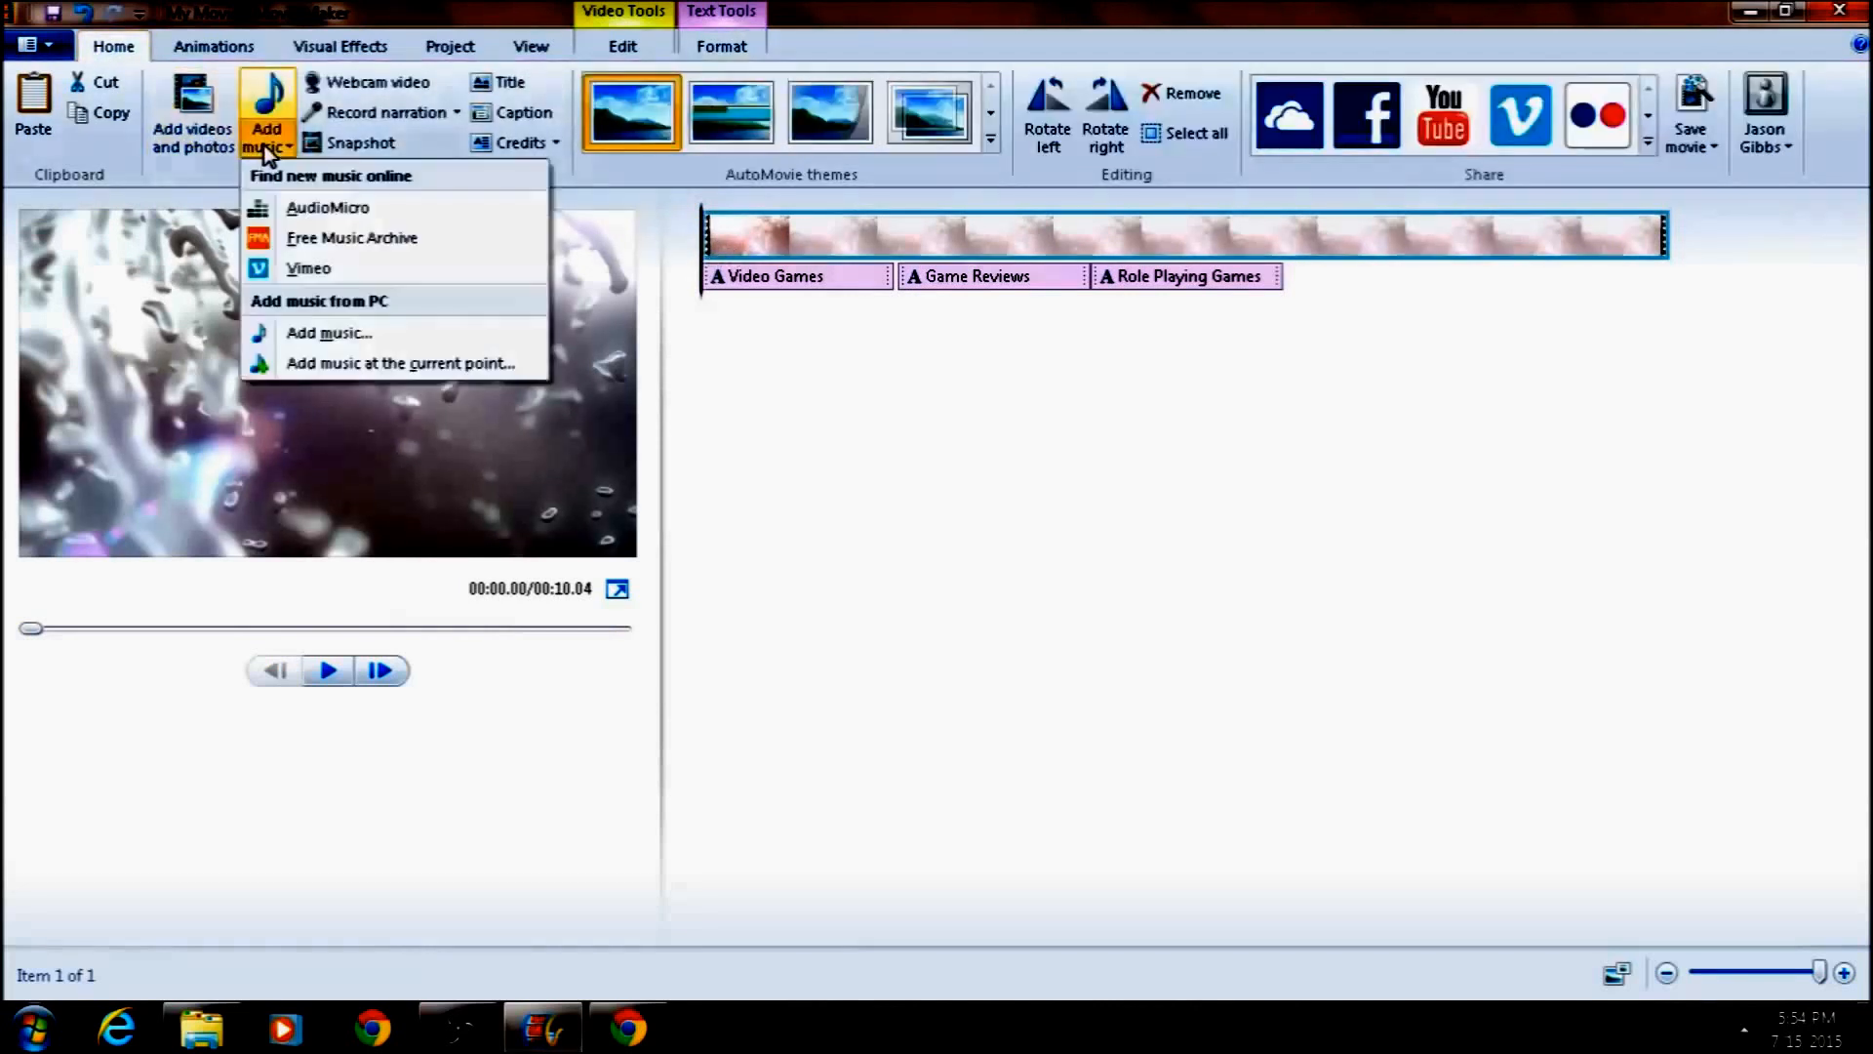
{"action": "left_click", "coordinate": [317, 334]}
{"action": "left_click", "coordinate": [337, 190]}
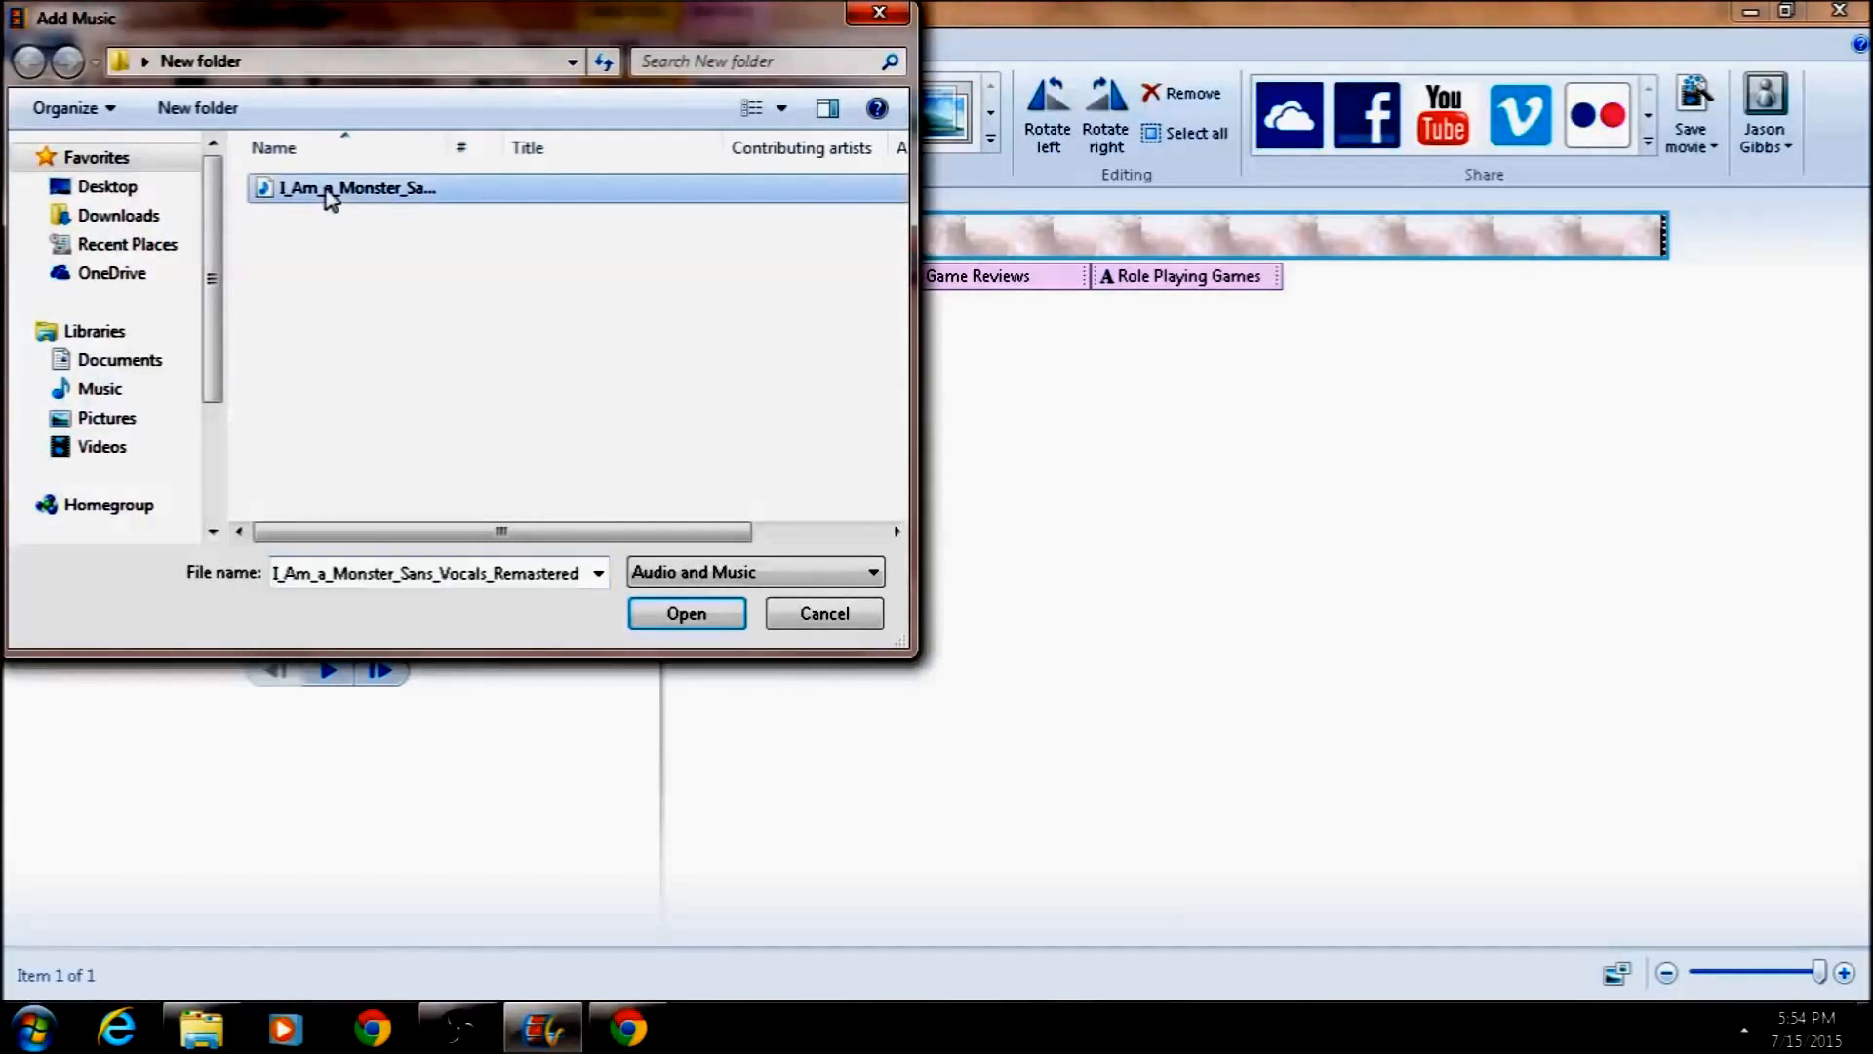
{"action": "left_click", "coordinate": [684, 613]}
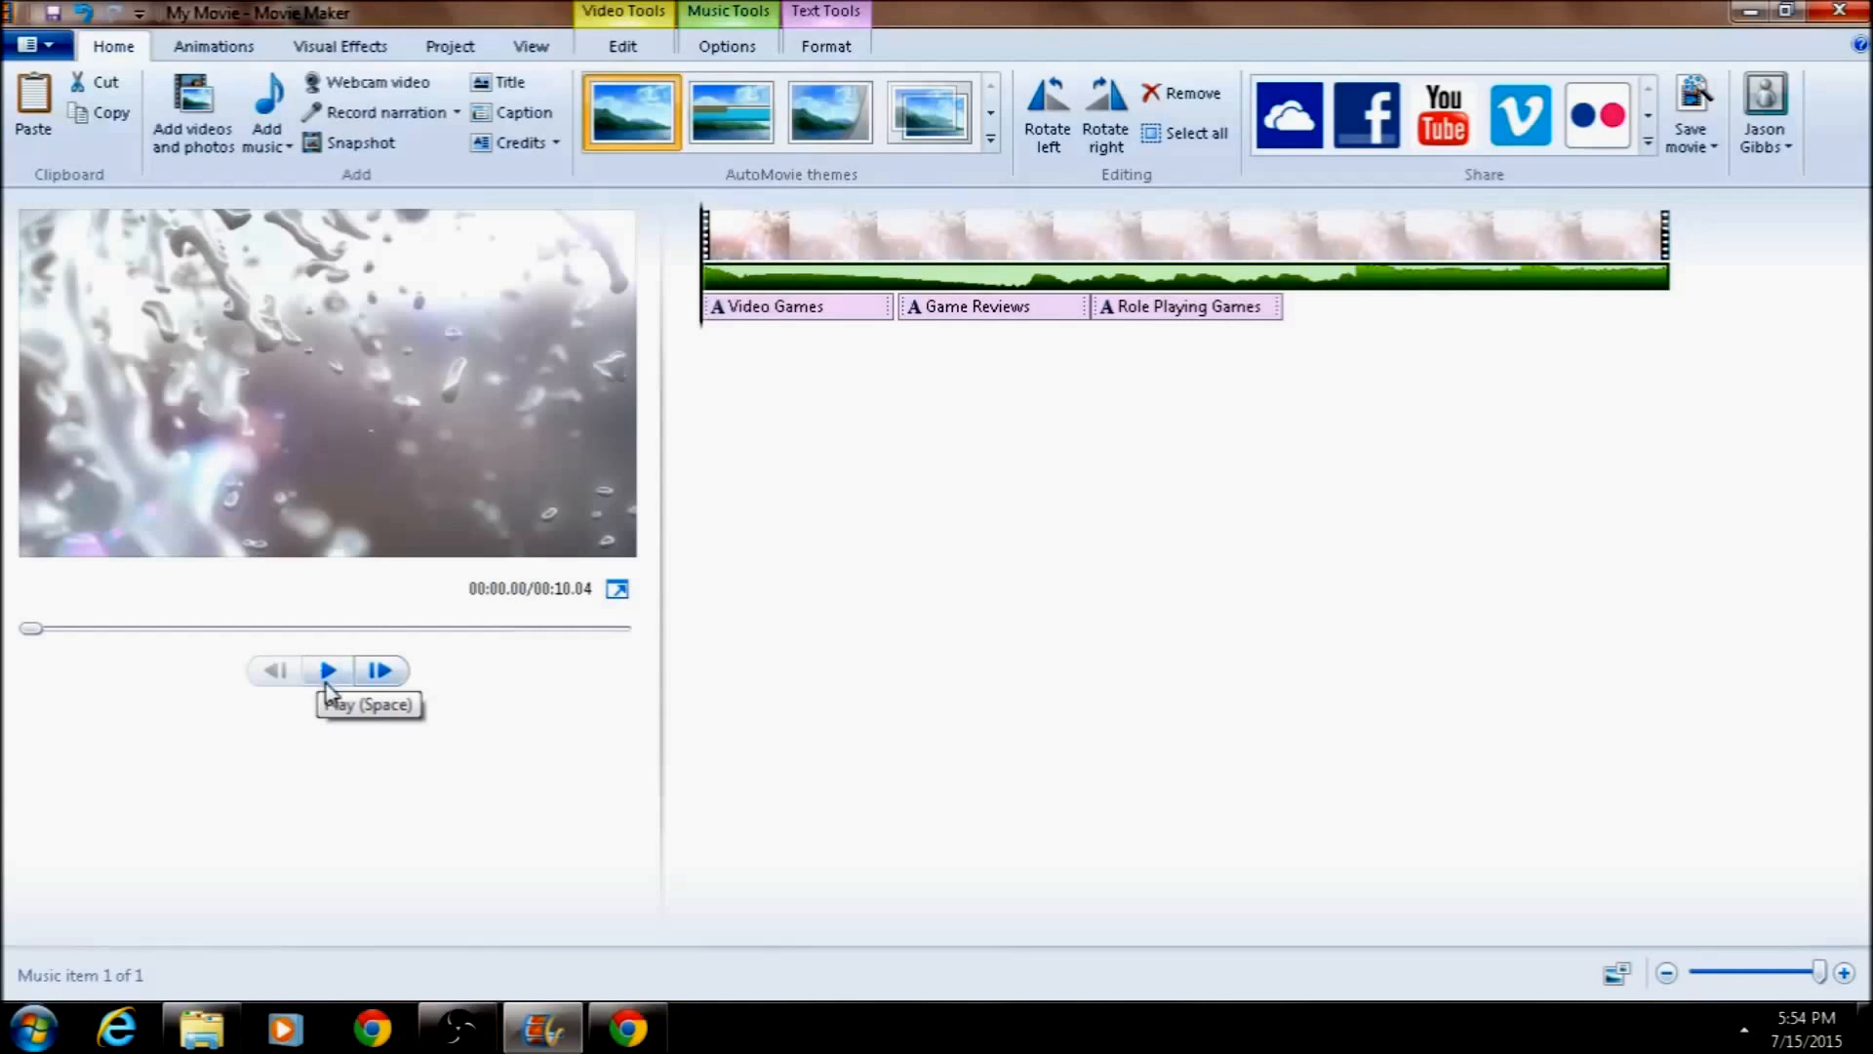
Play the whole intro with the added music and replay its opening seconds
{"action": "left_click", "coordinate": [328, 673]}
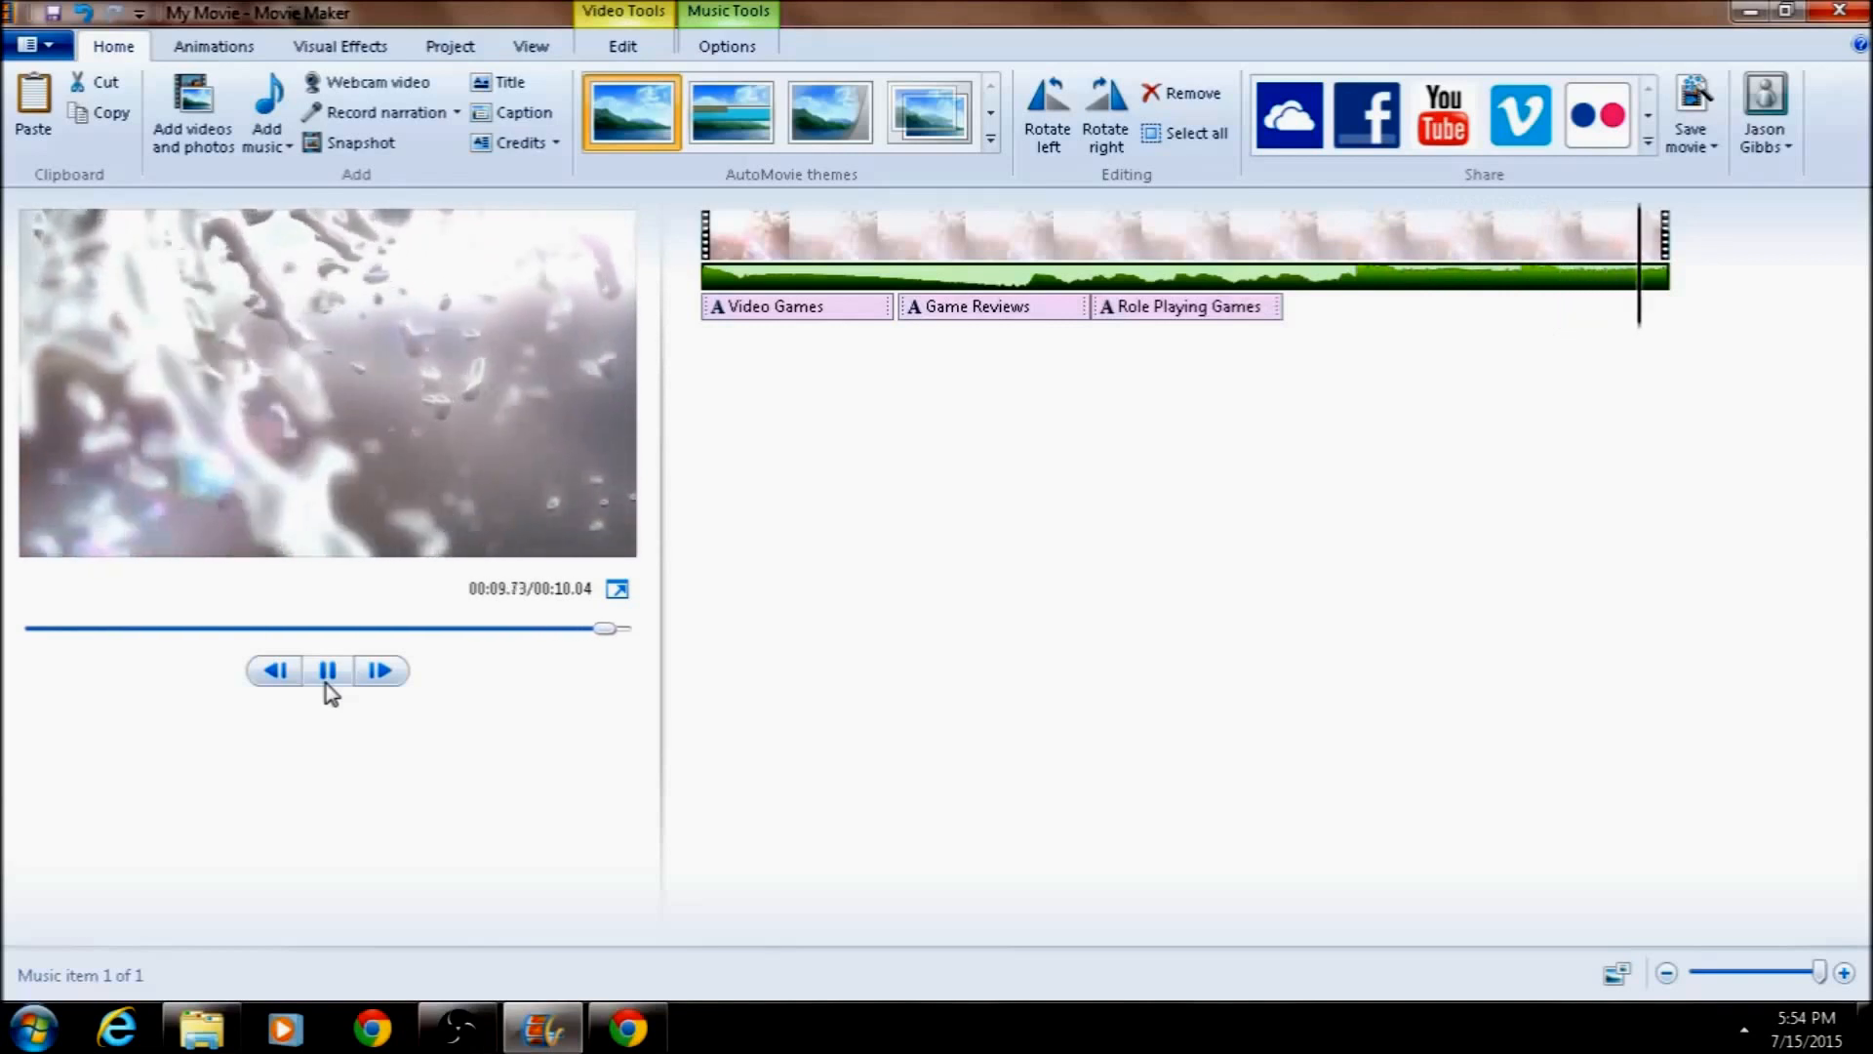
{"action": "left_click", "coordinate": [327, 671]}
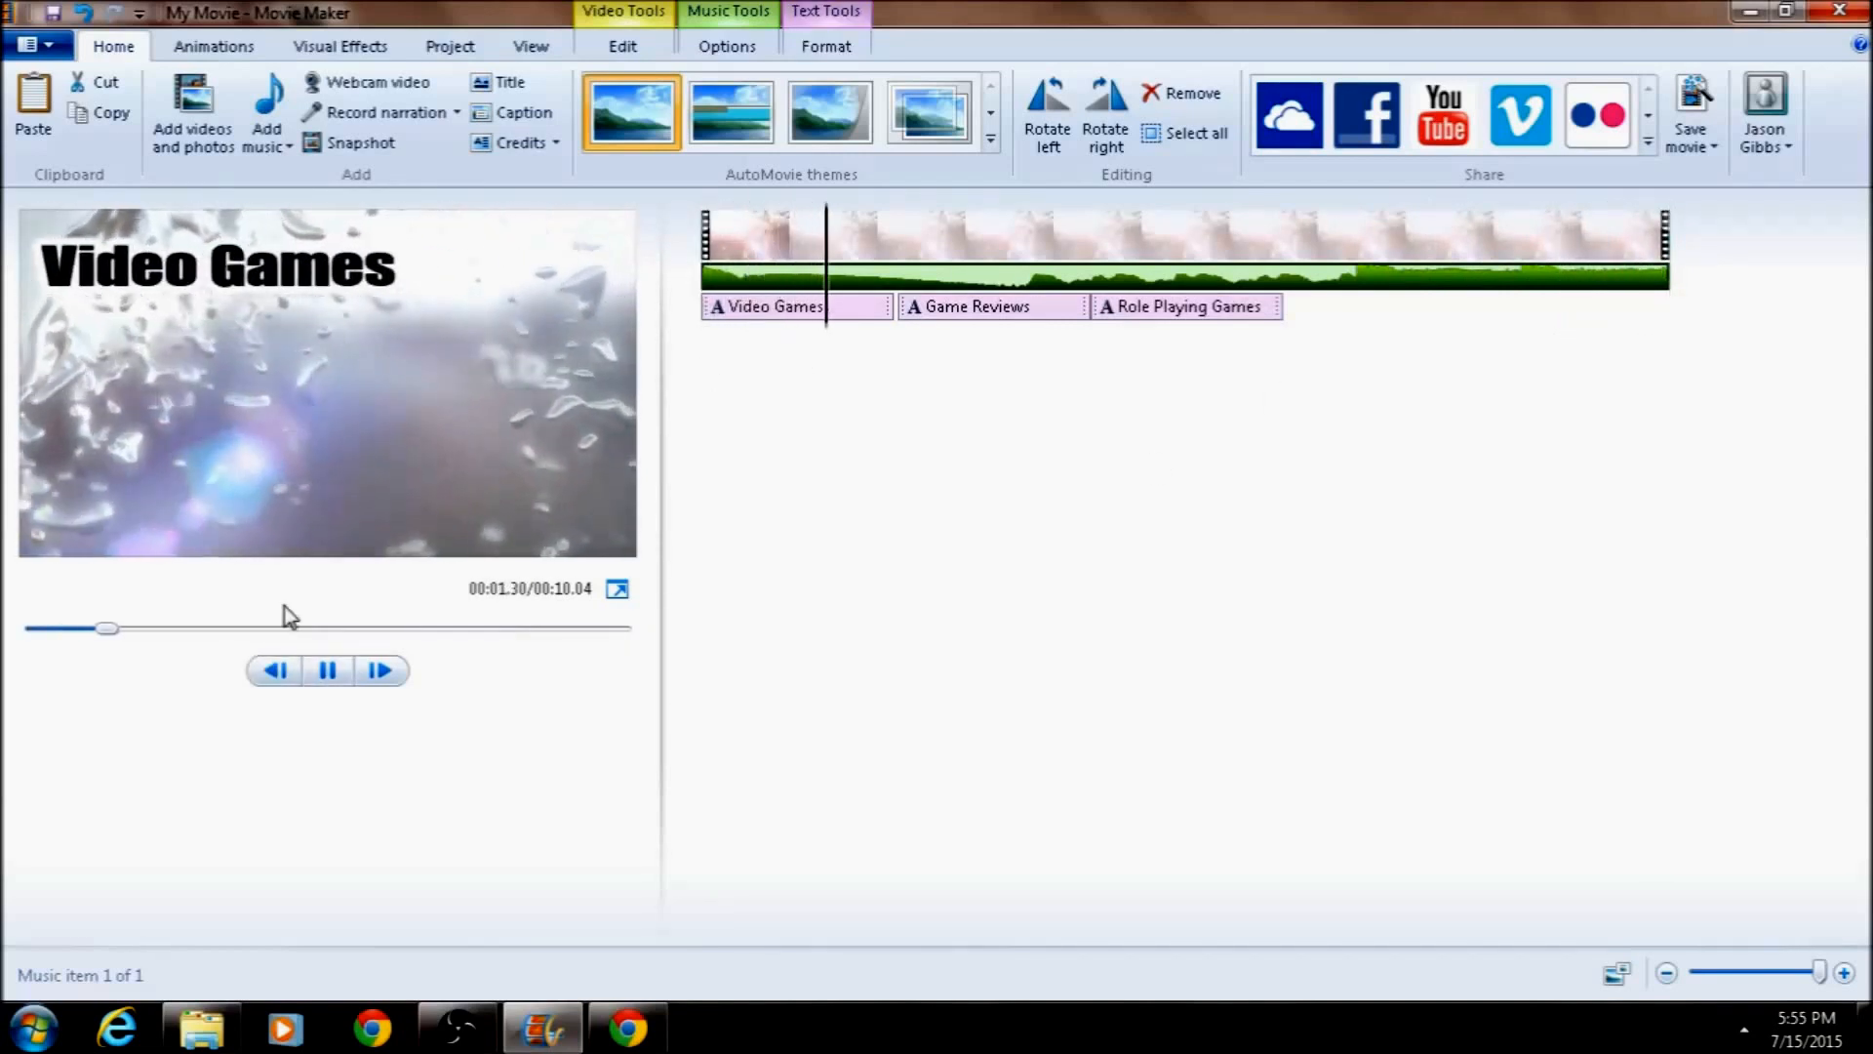
{"action": "left_click", "coordinate": [328, 671]}
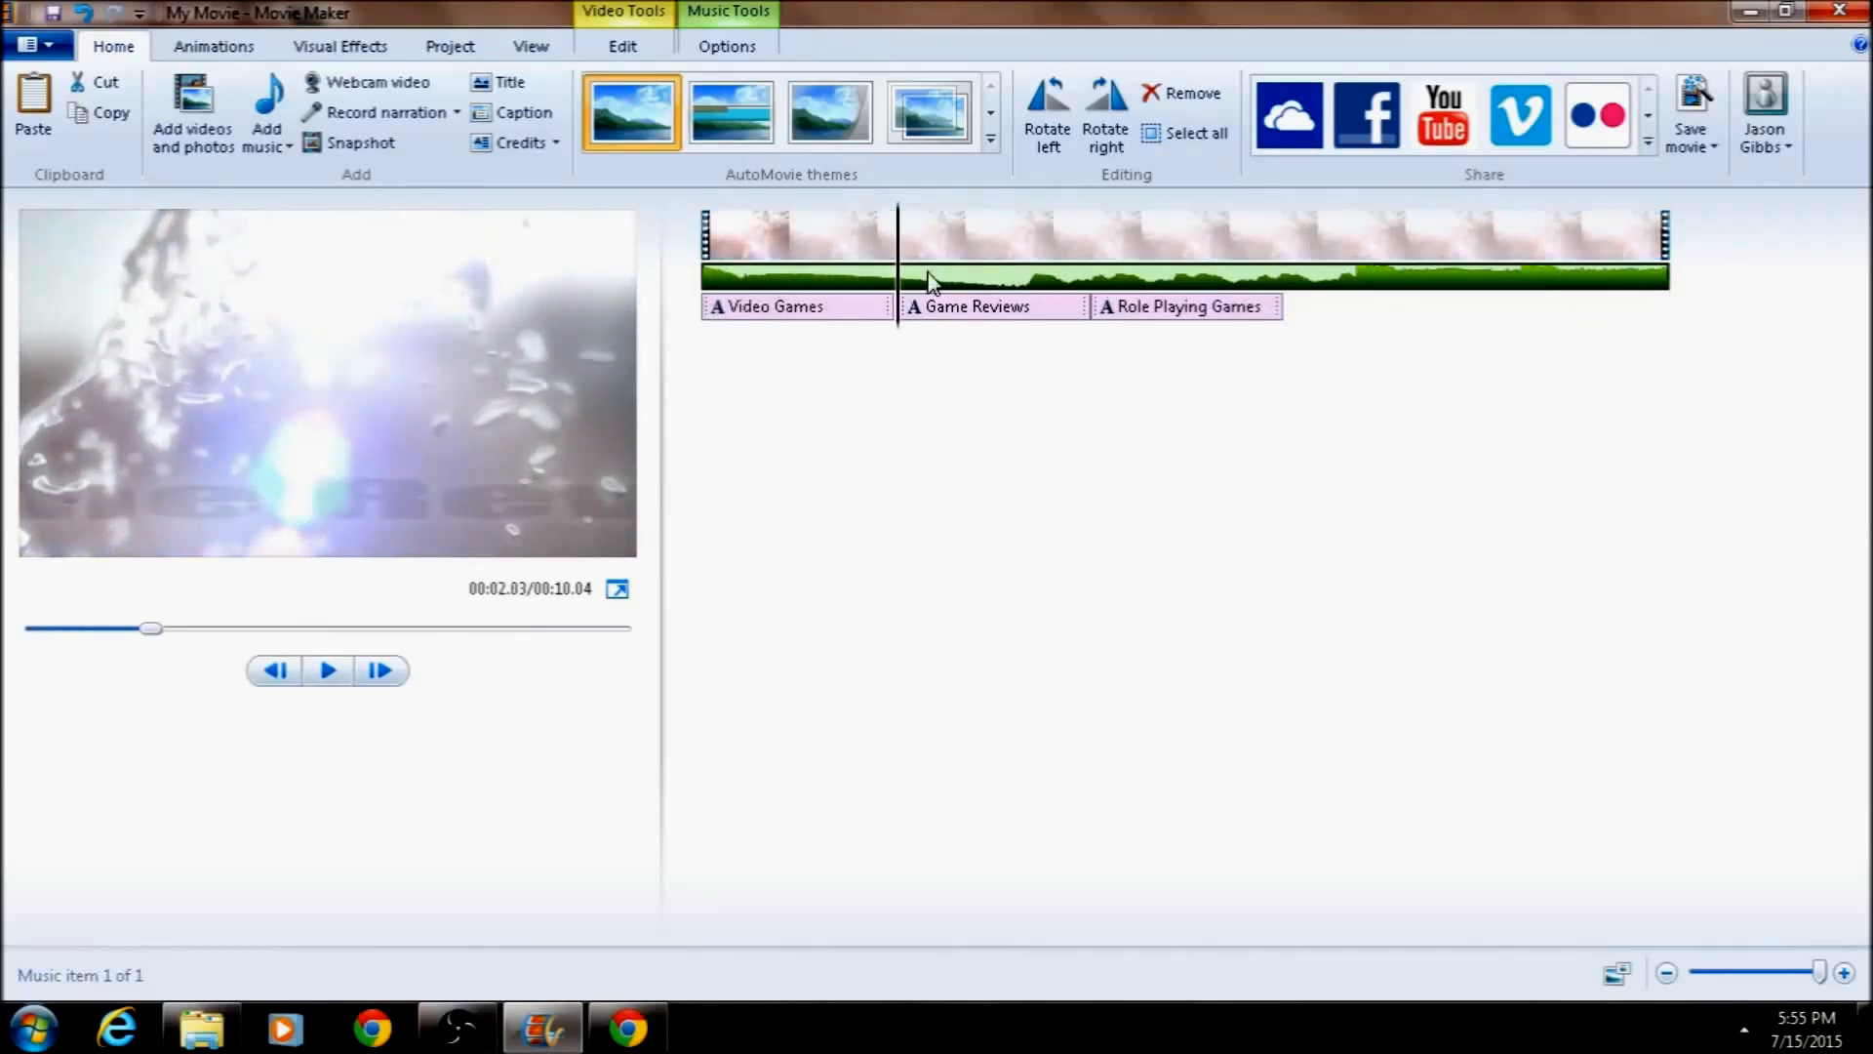
Move the playhead to about 6.77 s and set the music's start point there
{"action": "left_click_drag", "start_coordinate": [904, 293], "coordinate": [1353, 292]}
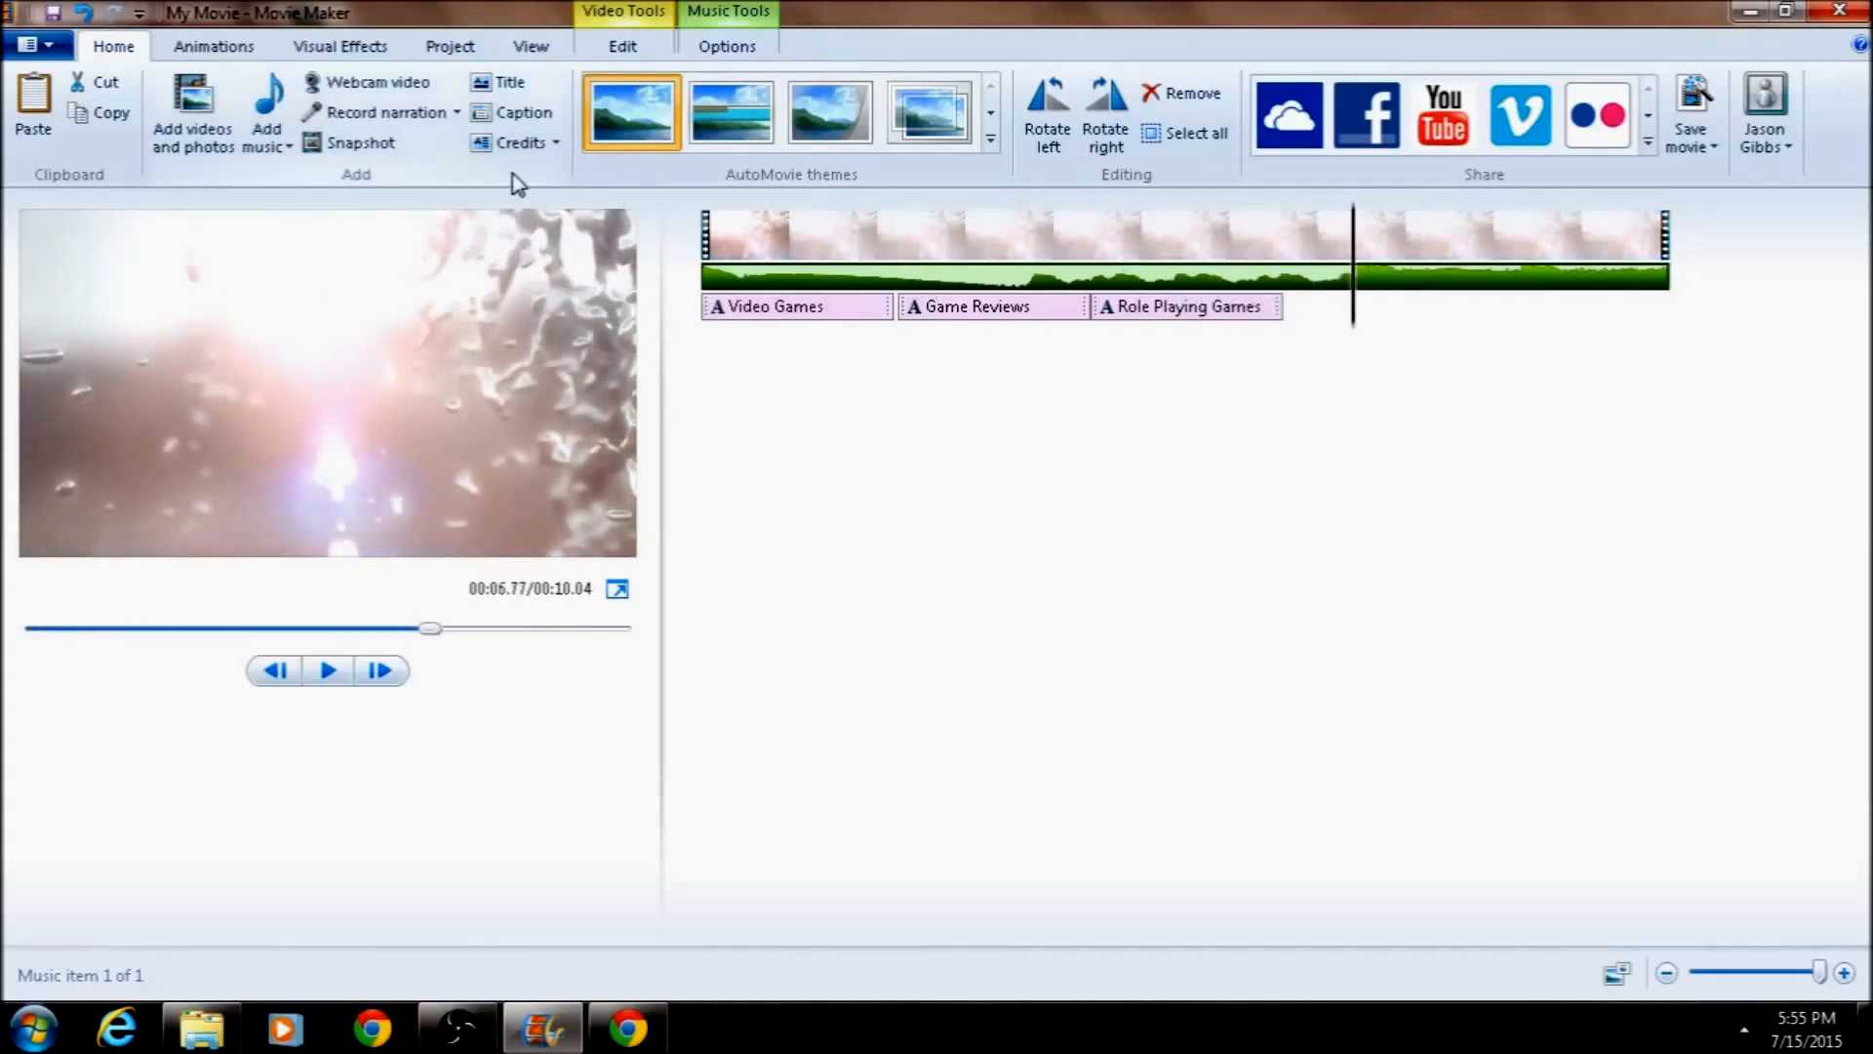
{"action": "left_click", "coordinate": [730, 53]}
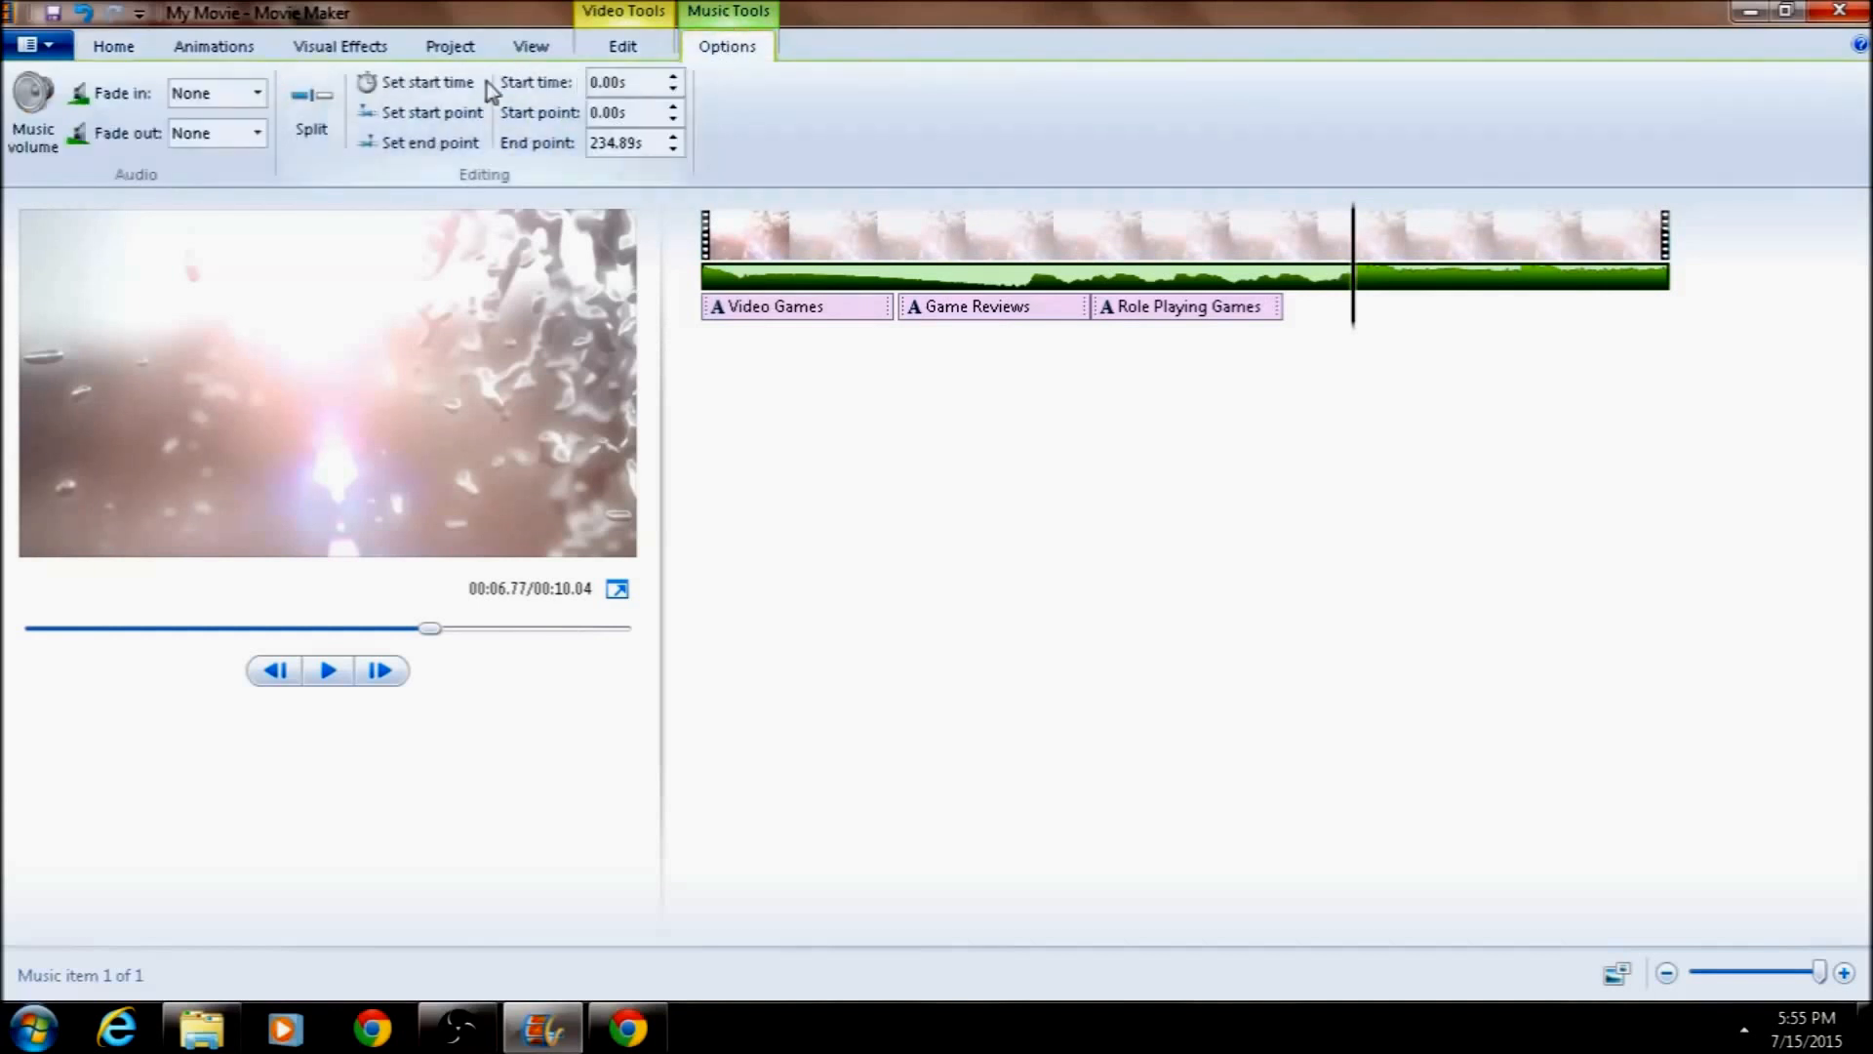
{"action": "left_click", "coordinate": [447, 114]}
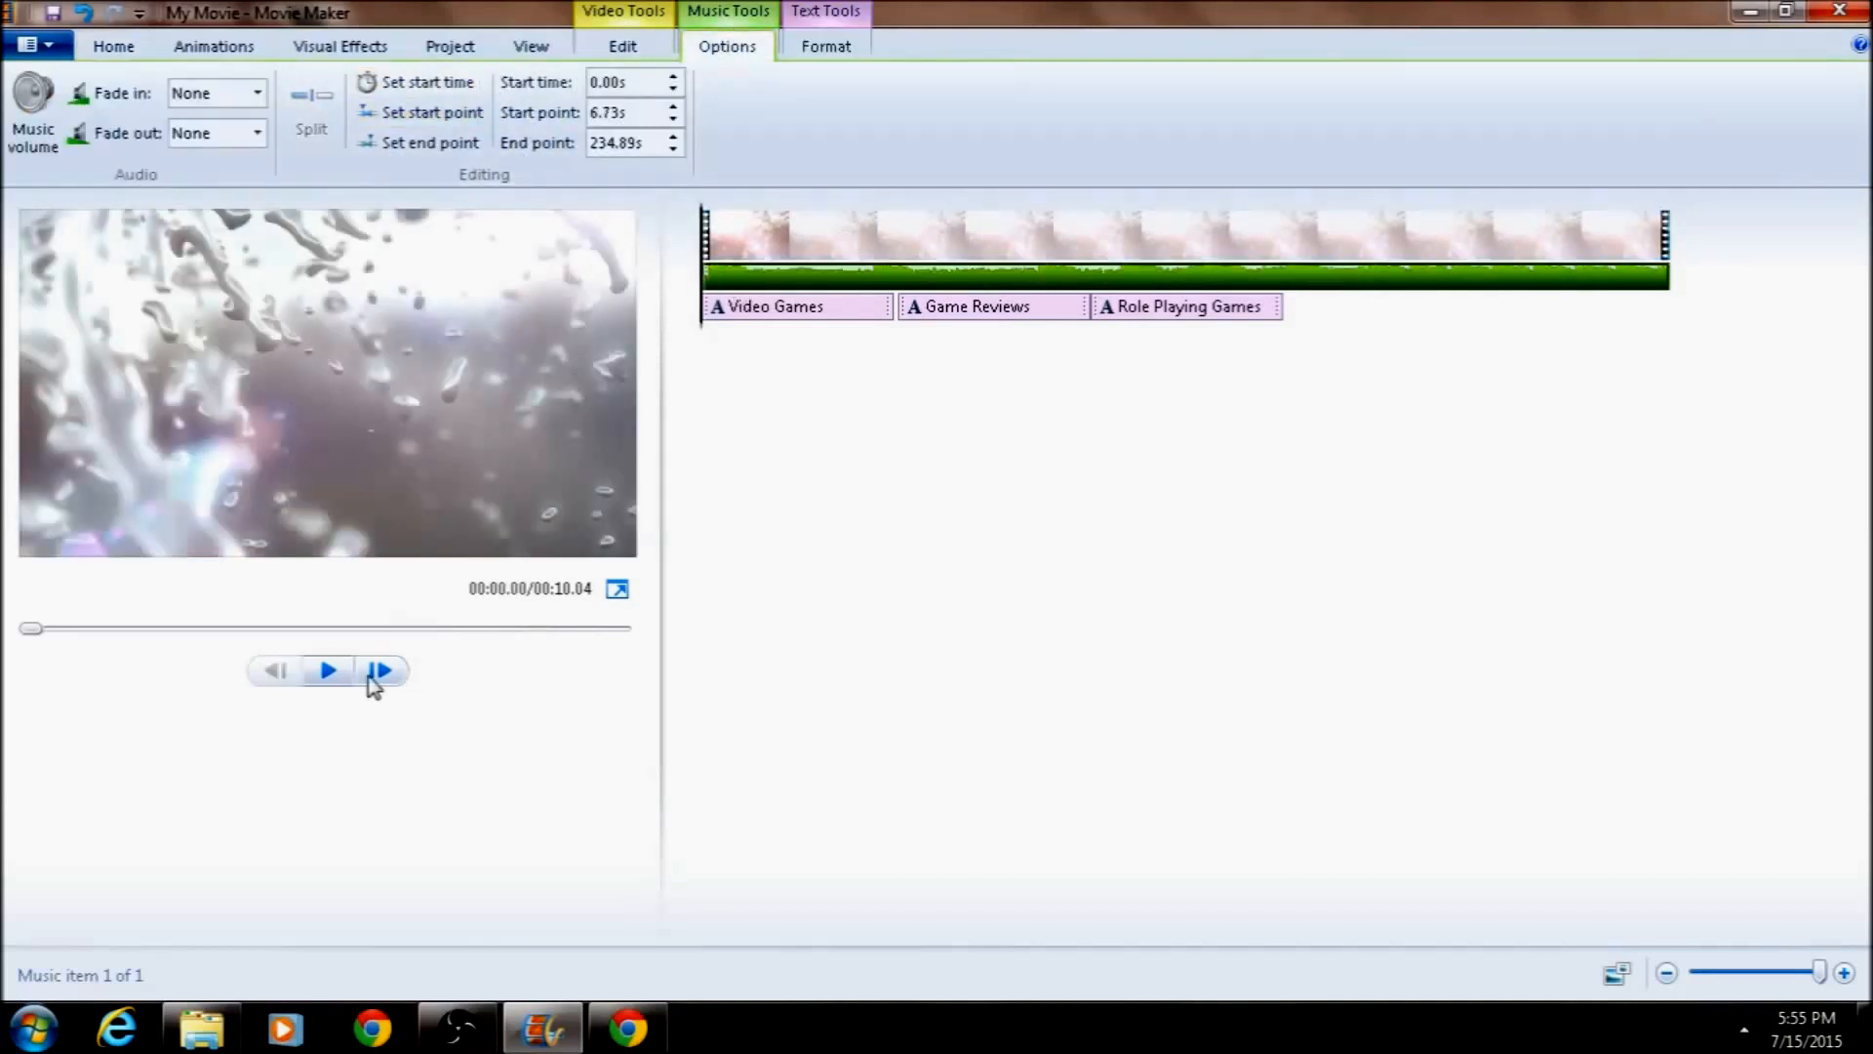
Preview the trimmed music with the captions from the beginning until just after the "Role Playing Games" caption
{"action": "left_click", "coordinate": [329, 671]}
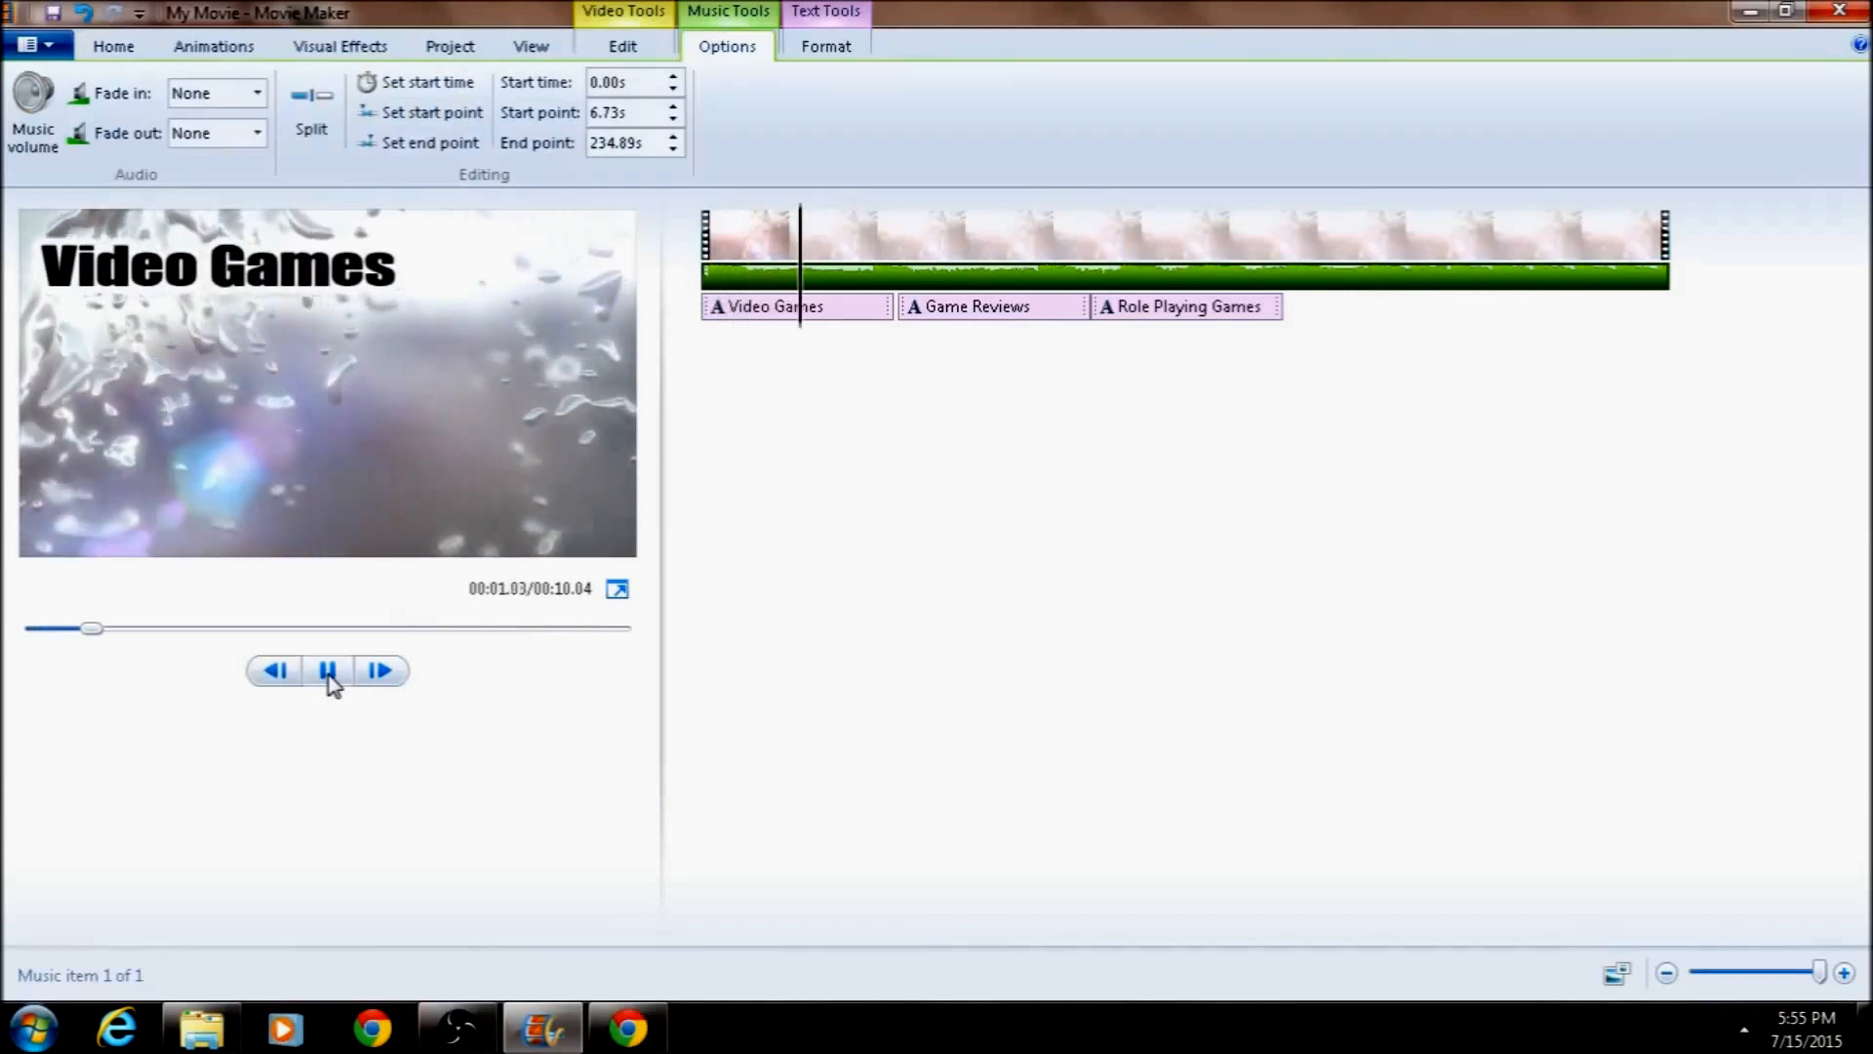
{"action": "left_click", "coordinate": [330, 675]}
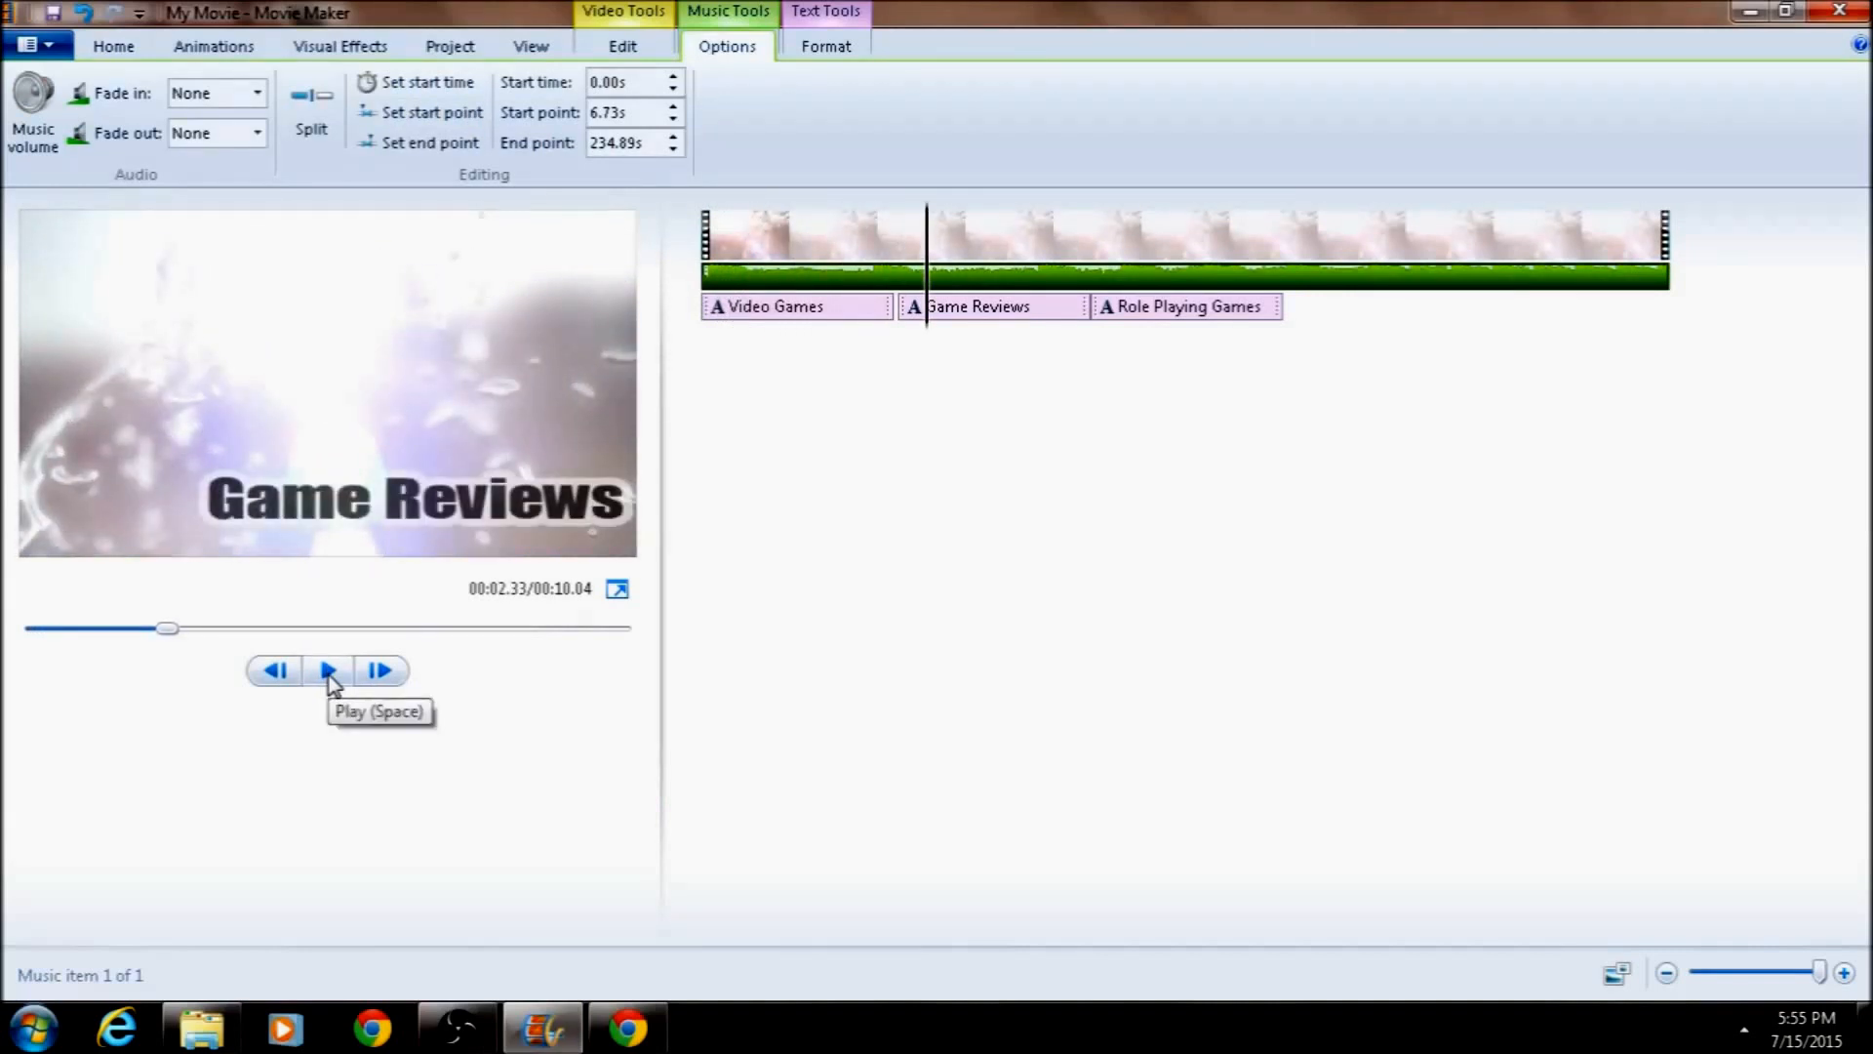
{"action": "left_click", "coordinate": [328, 672]}
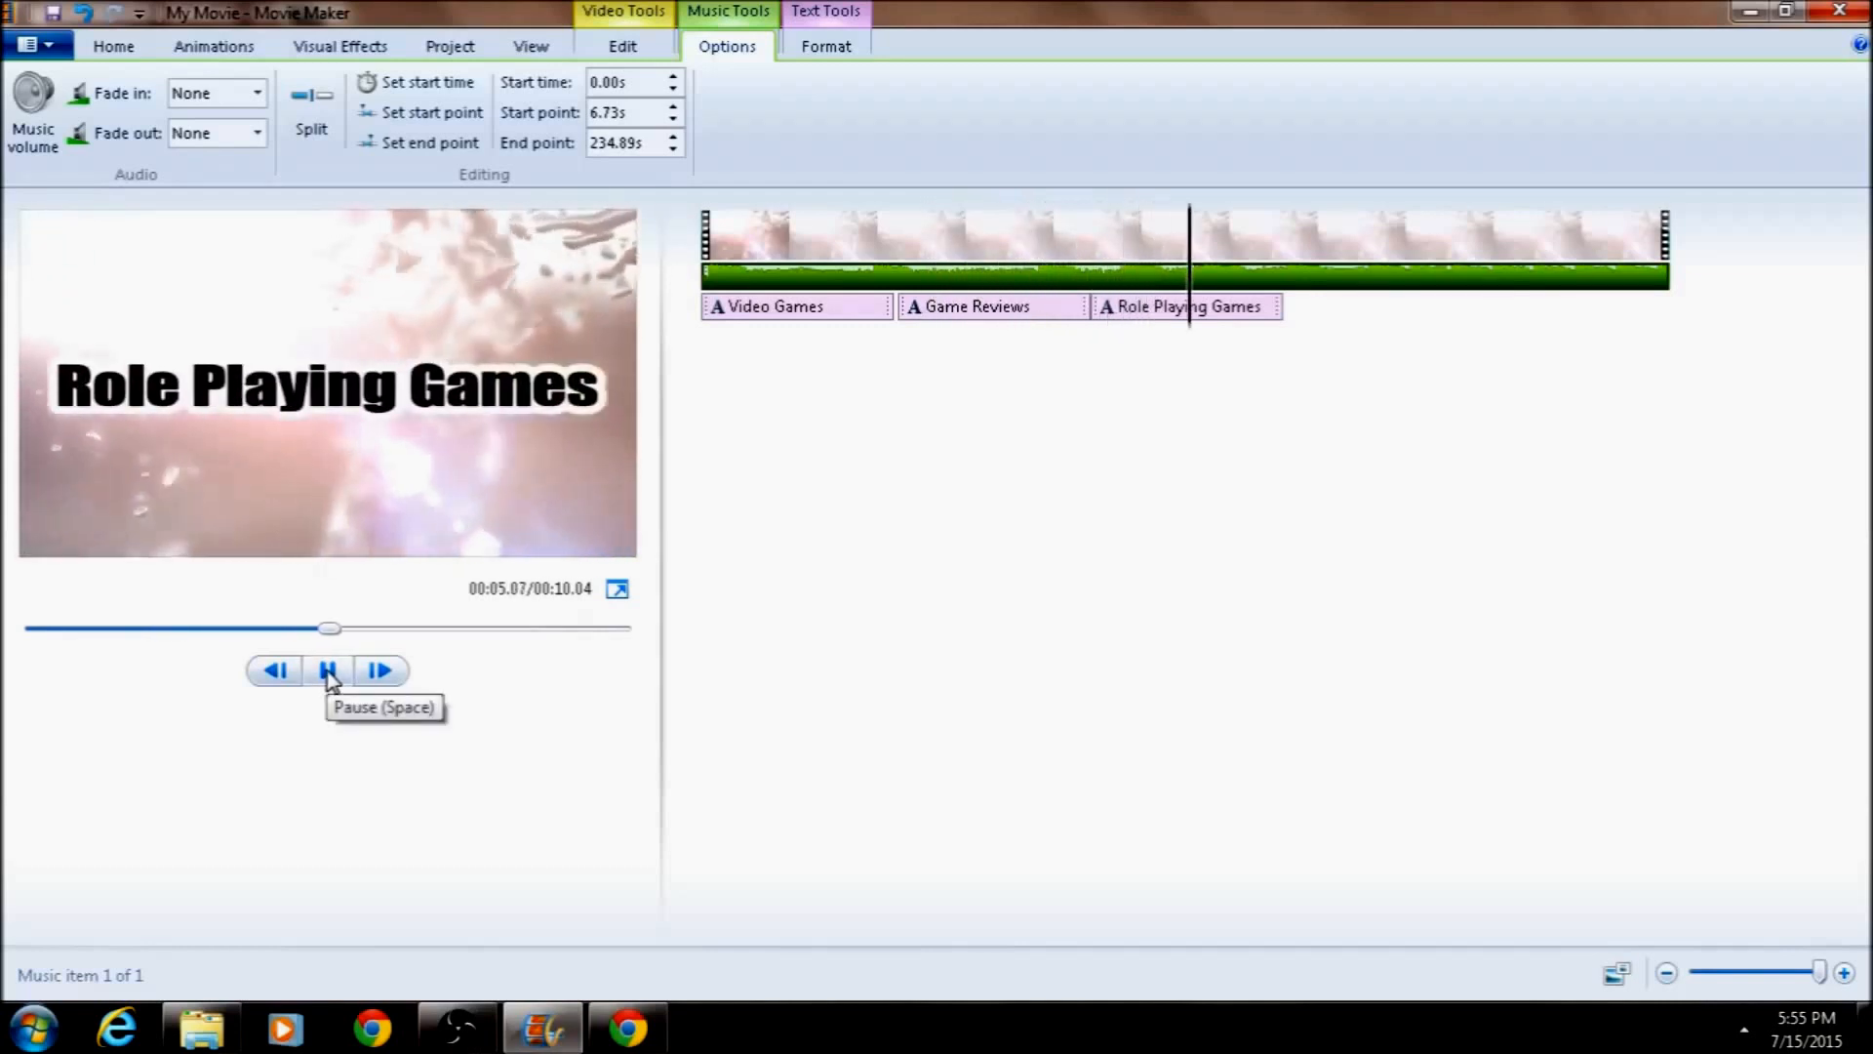
{"action": "left_click", "coordinate": [330, 675]}
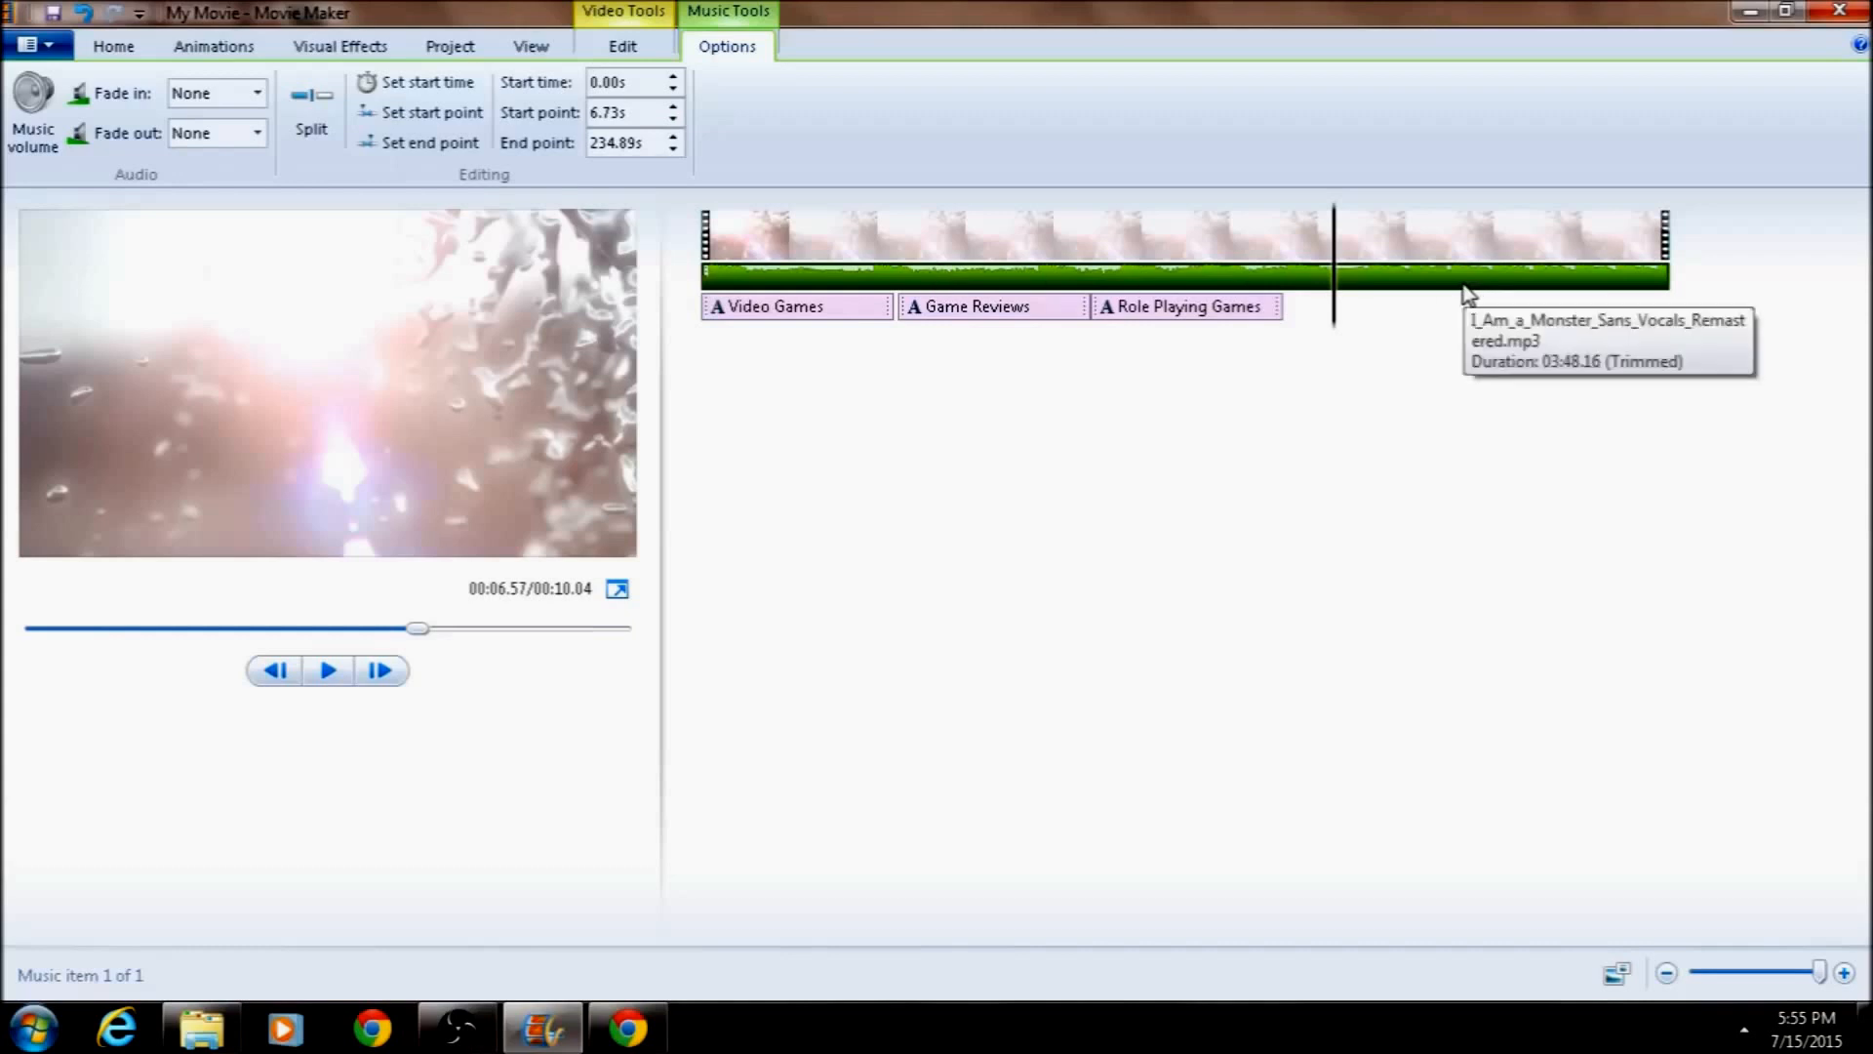
Trim the music further by setting its start point at a playhead position of about 8.47 s, and preview the intro
{"action": "left_click_drag", "start_coordinate": [1336, 305], "coordinate": [1520, 301]}
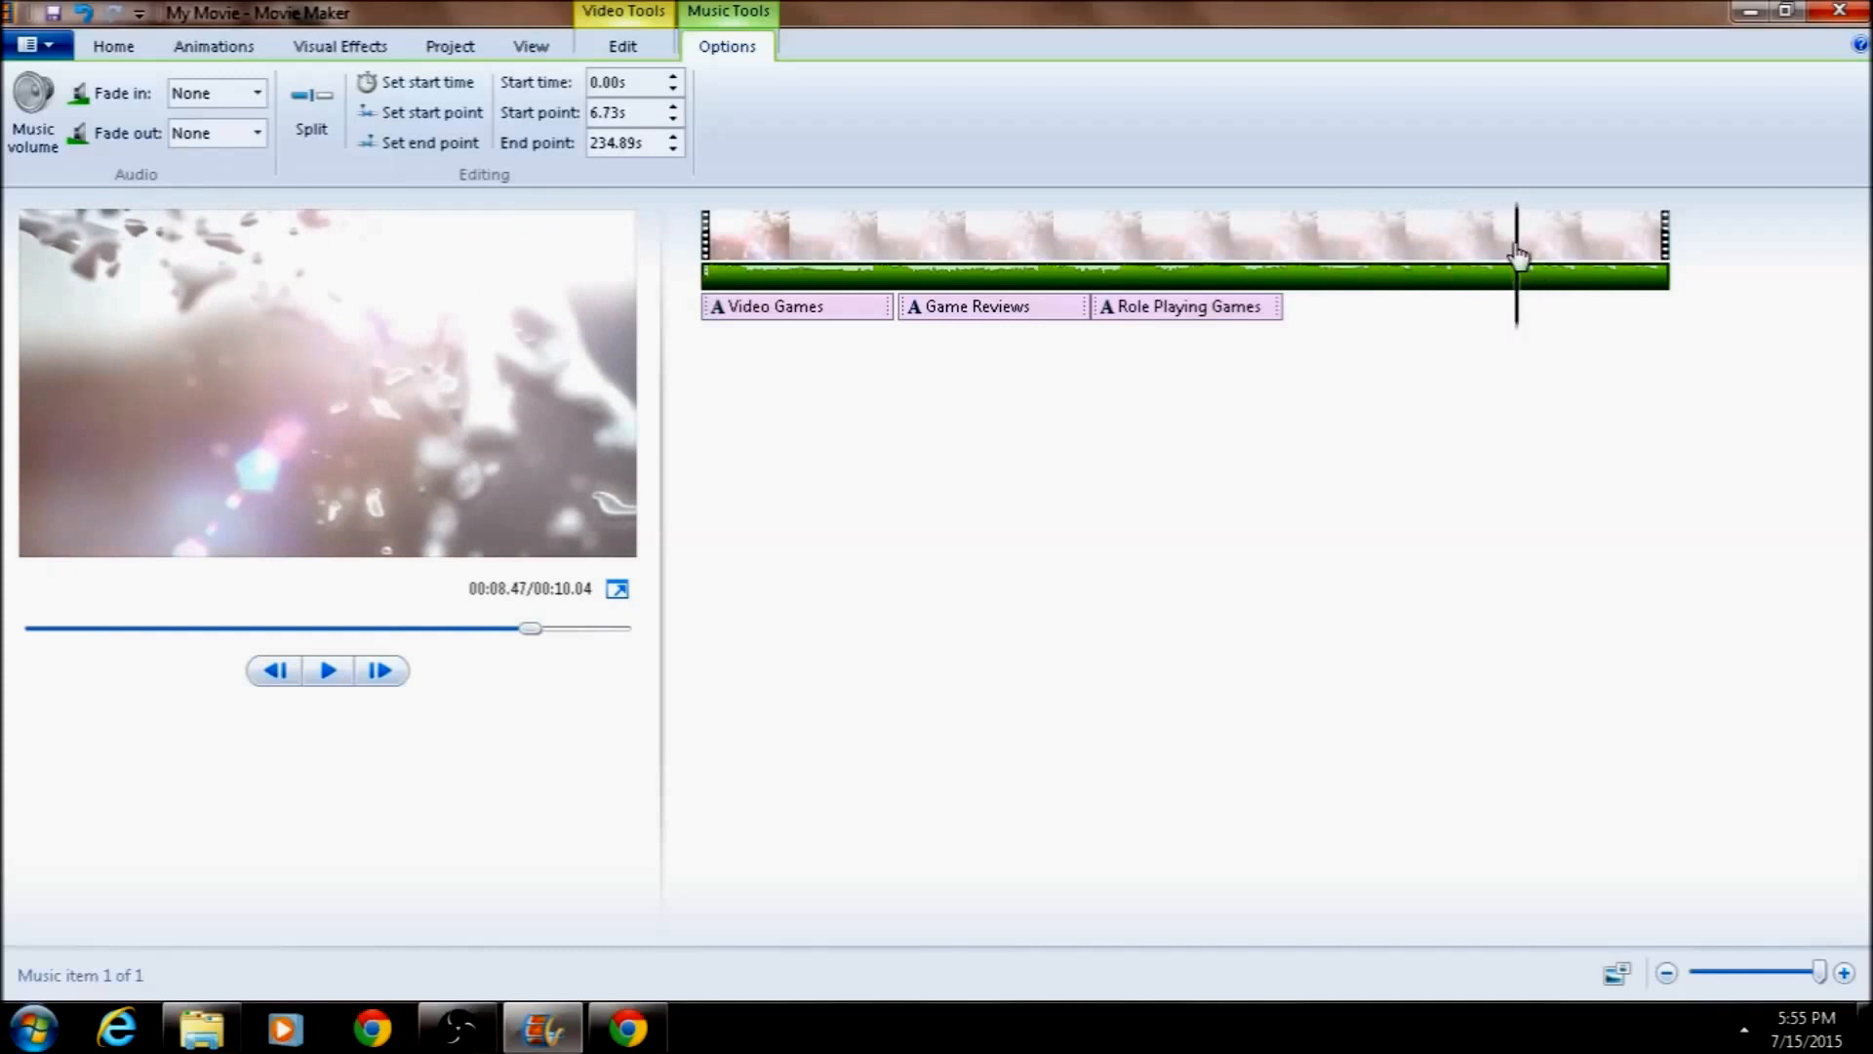
{"action": "left_click", "coordinate": [465, 116]}
{"action": "left_click", "coordinate": [330, 672]}
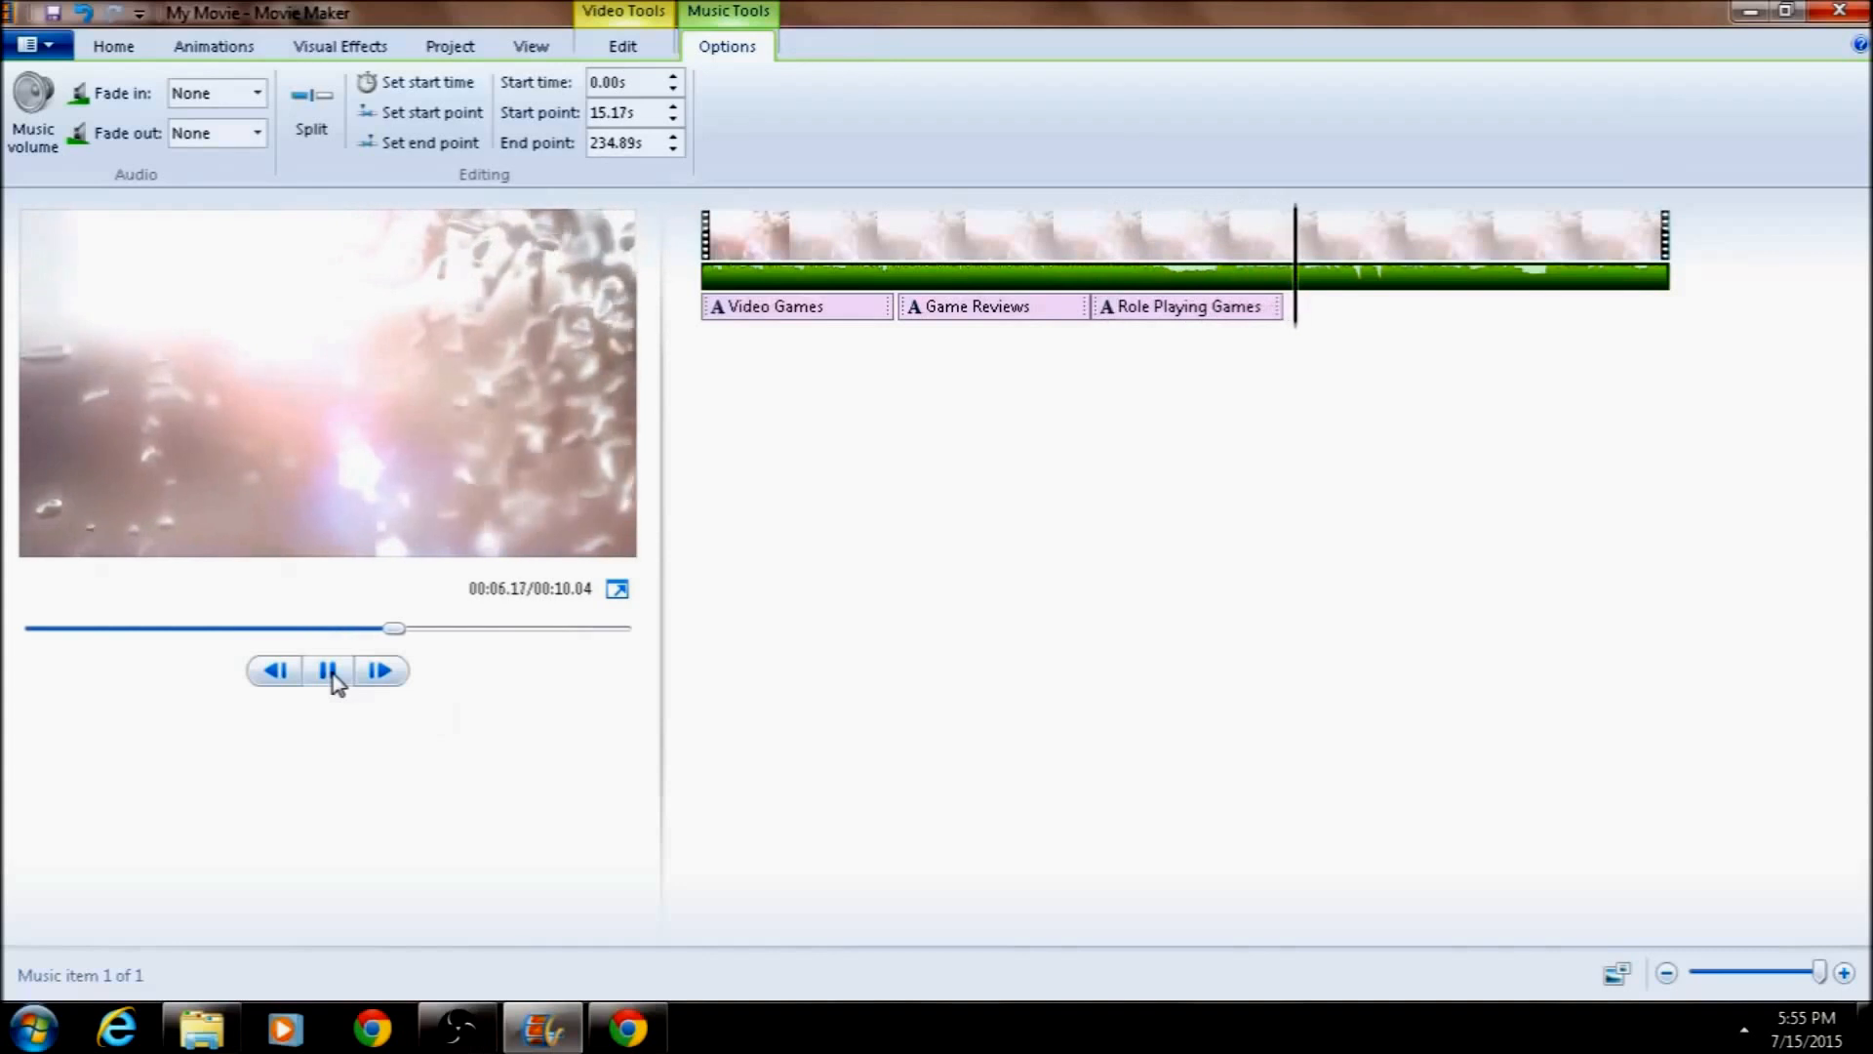
{"action": "left_click", "coordinate": [330, 674]}
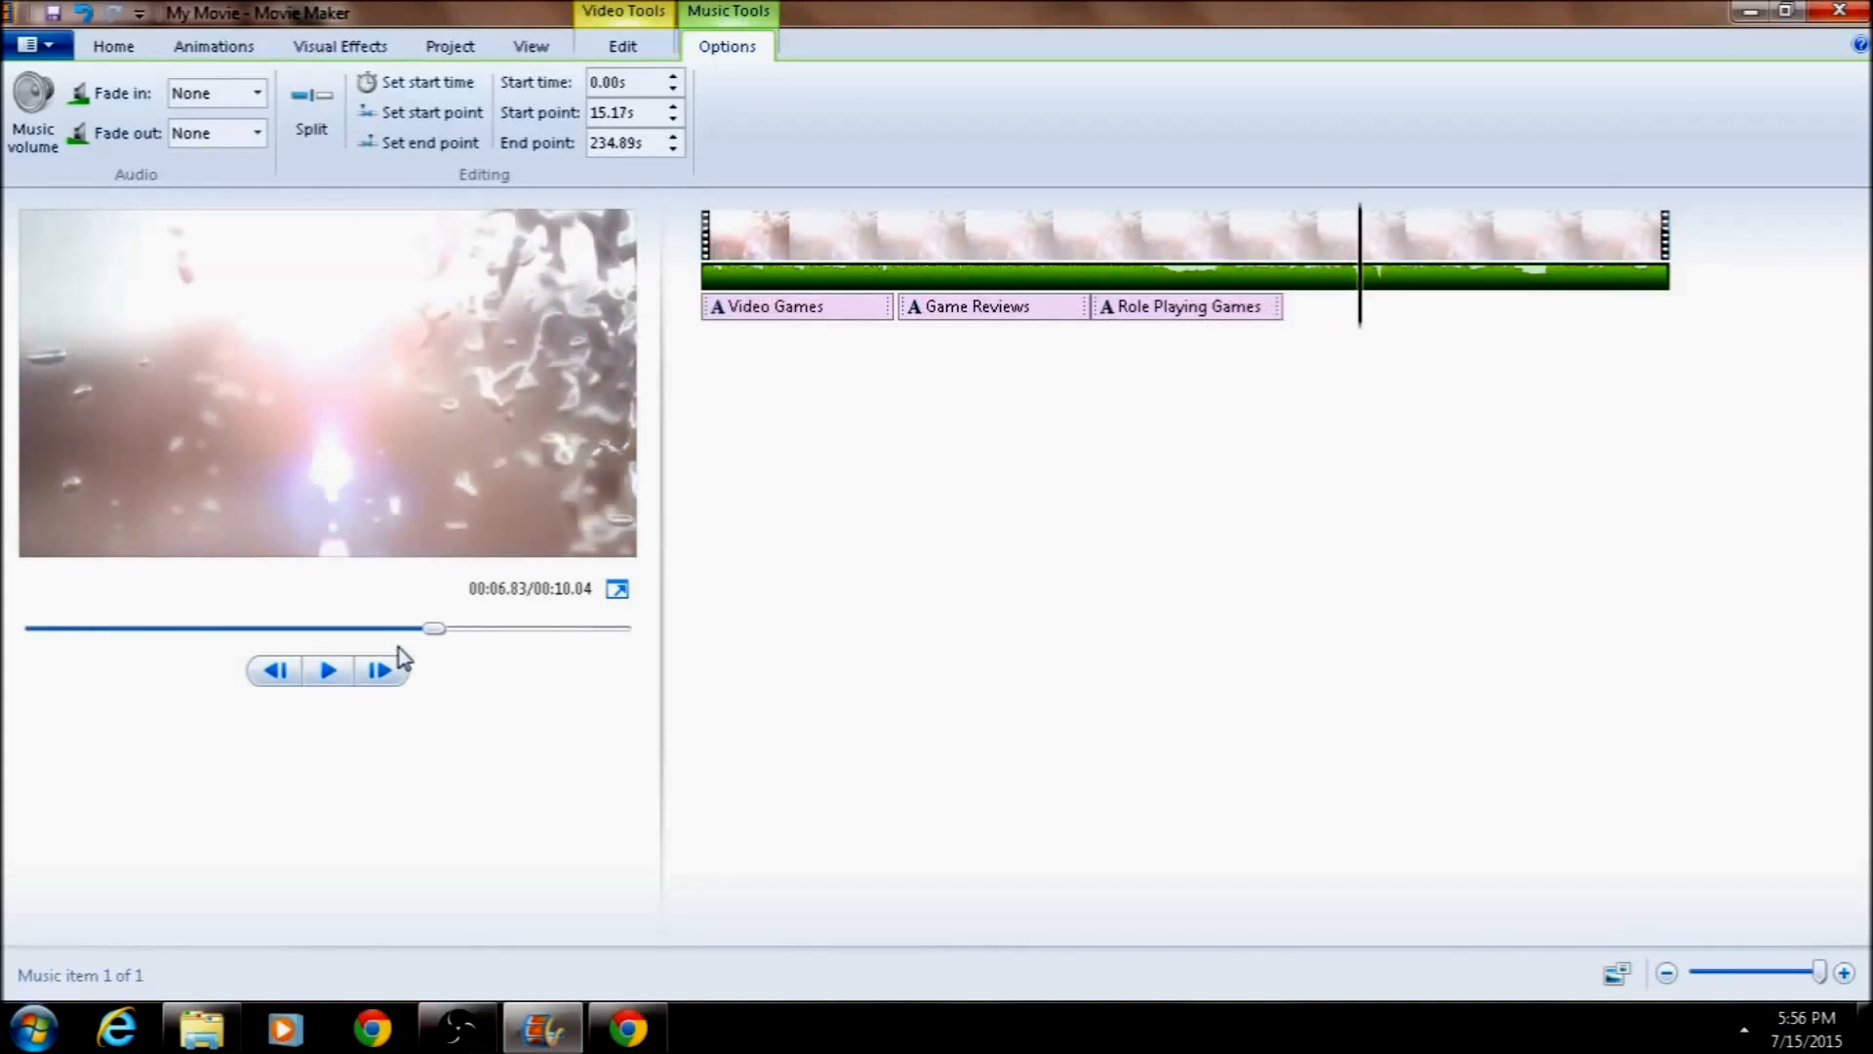
Lower the music's start point to 13.98 s
{"action": "left_click", "coordinate": [674, 118]}
{"action": "left_click", "coordinate": [674, 118]}
{"action": "left_click", "coordinate": [674, 118]}
{"action": "left_click", "coordinate": [674, 118]}
{"action": "left_click", "coordinate": [674, 118]}
{"action": "left_click", "coordinate": [674, 118]}
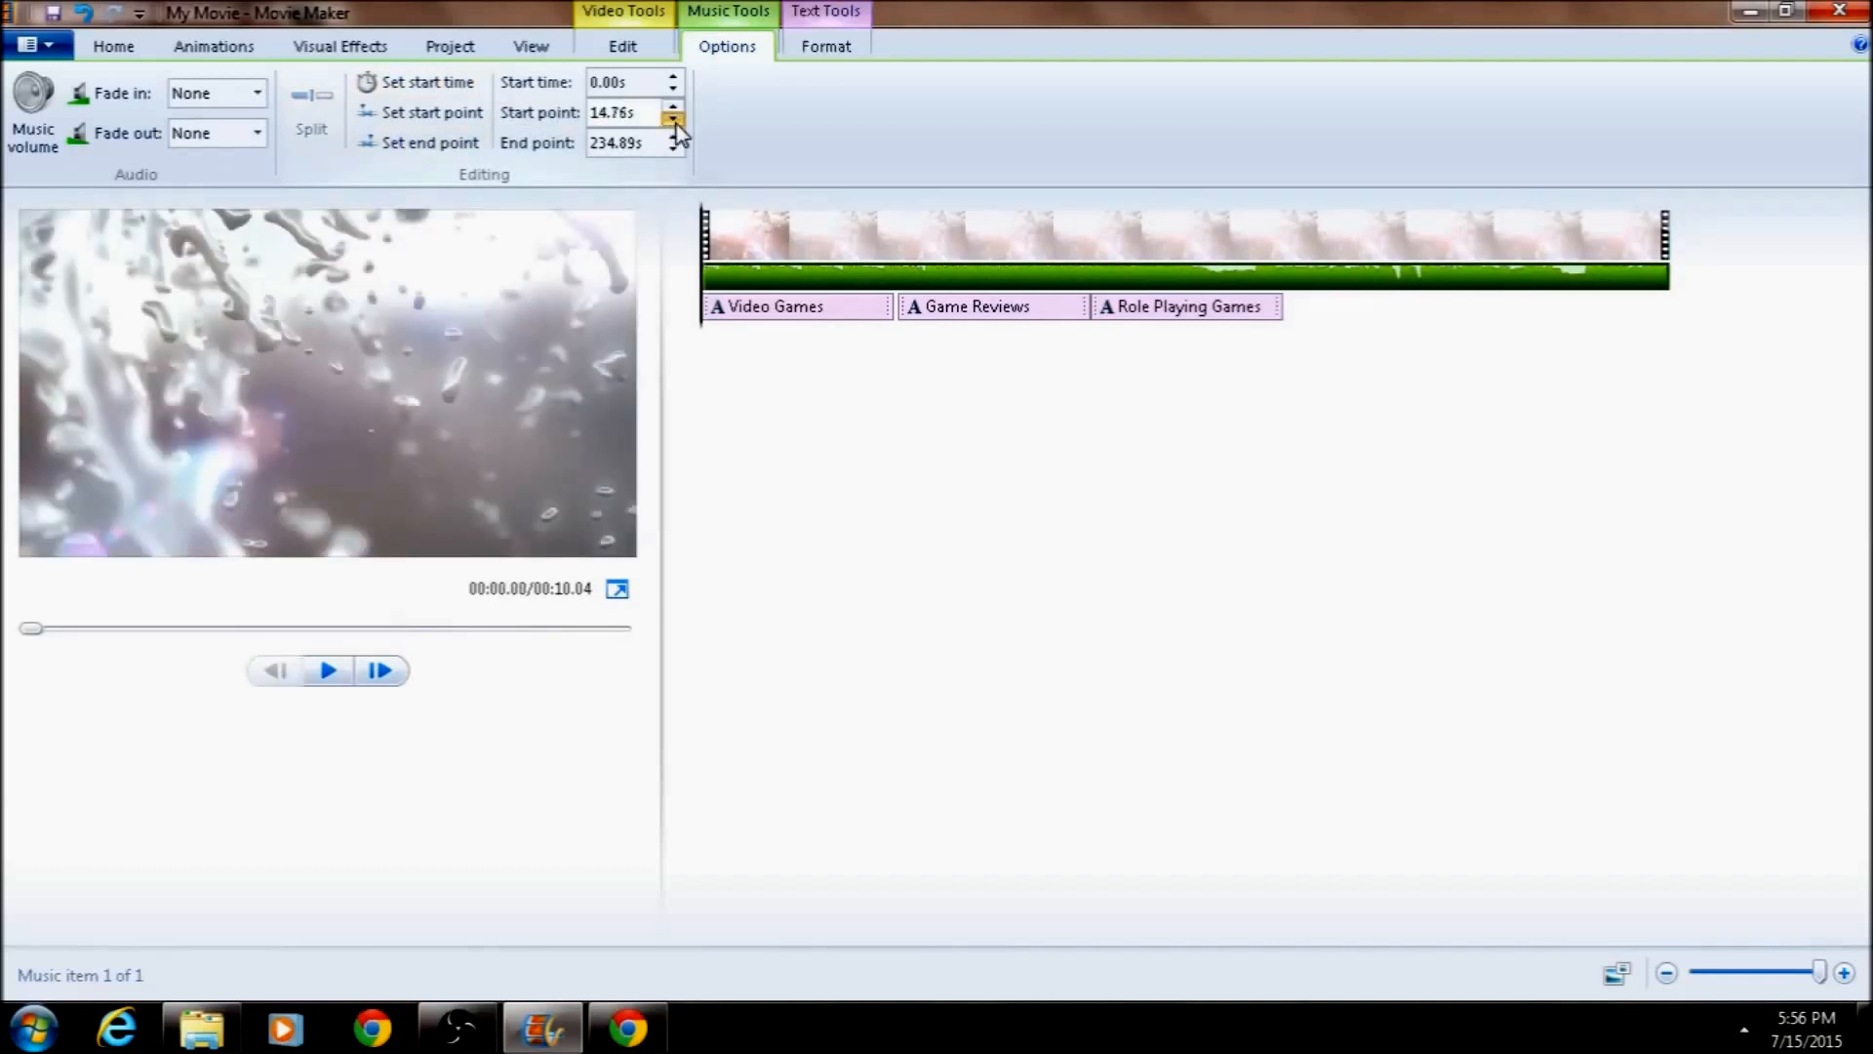
{"action": "left_click", "coordinate": [674, 118]}
{"action": "left_click", "coordinate": [674, 118]}
{"action": "left_click", "coordinate": [674, 118]}
{"action": "left_click", "coordinate": [674, 118]}
{"action": "left_click", "coordinate": [674, 118]}
{"action": "left_click", "coordinate": [674, 118]}
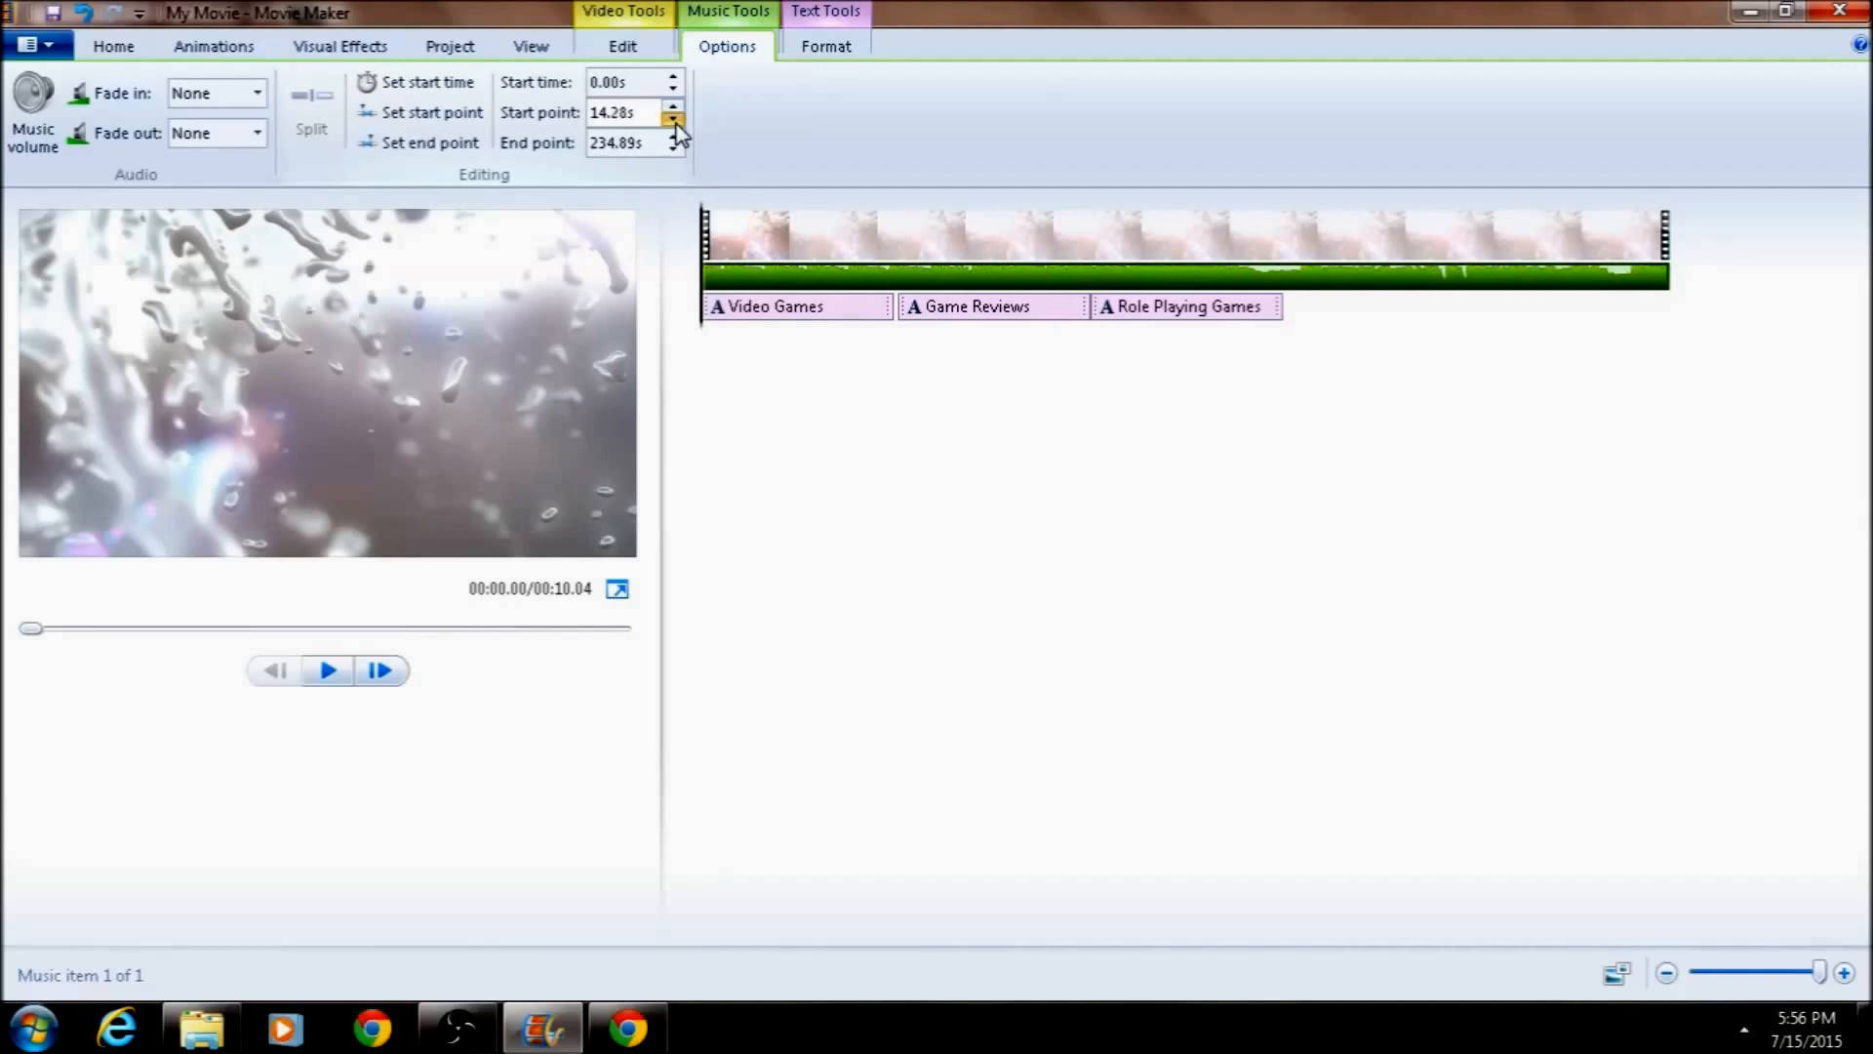
{"action": "left_click", "coordinate": [674, 118]}
{"action": "left_click", "coordinate": [674, 118]}
{"action": "left_click", "coordinate": [675, 118]}
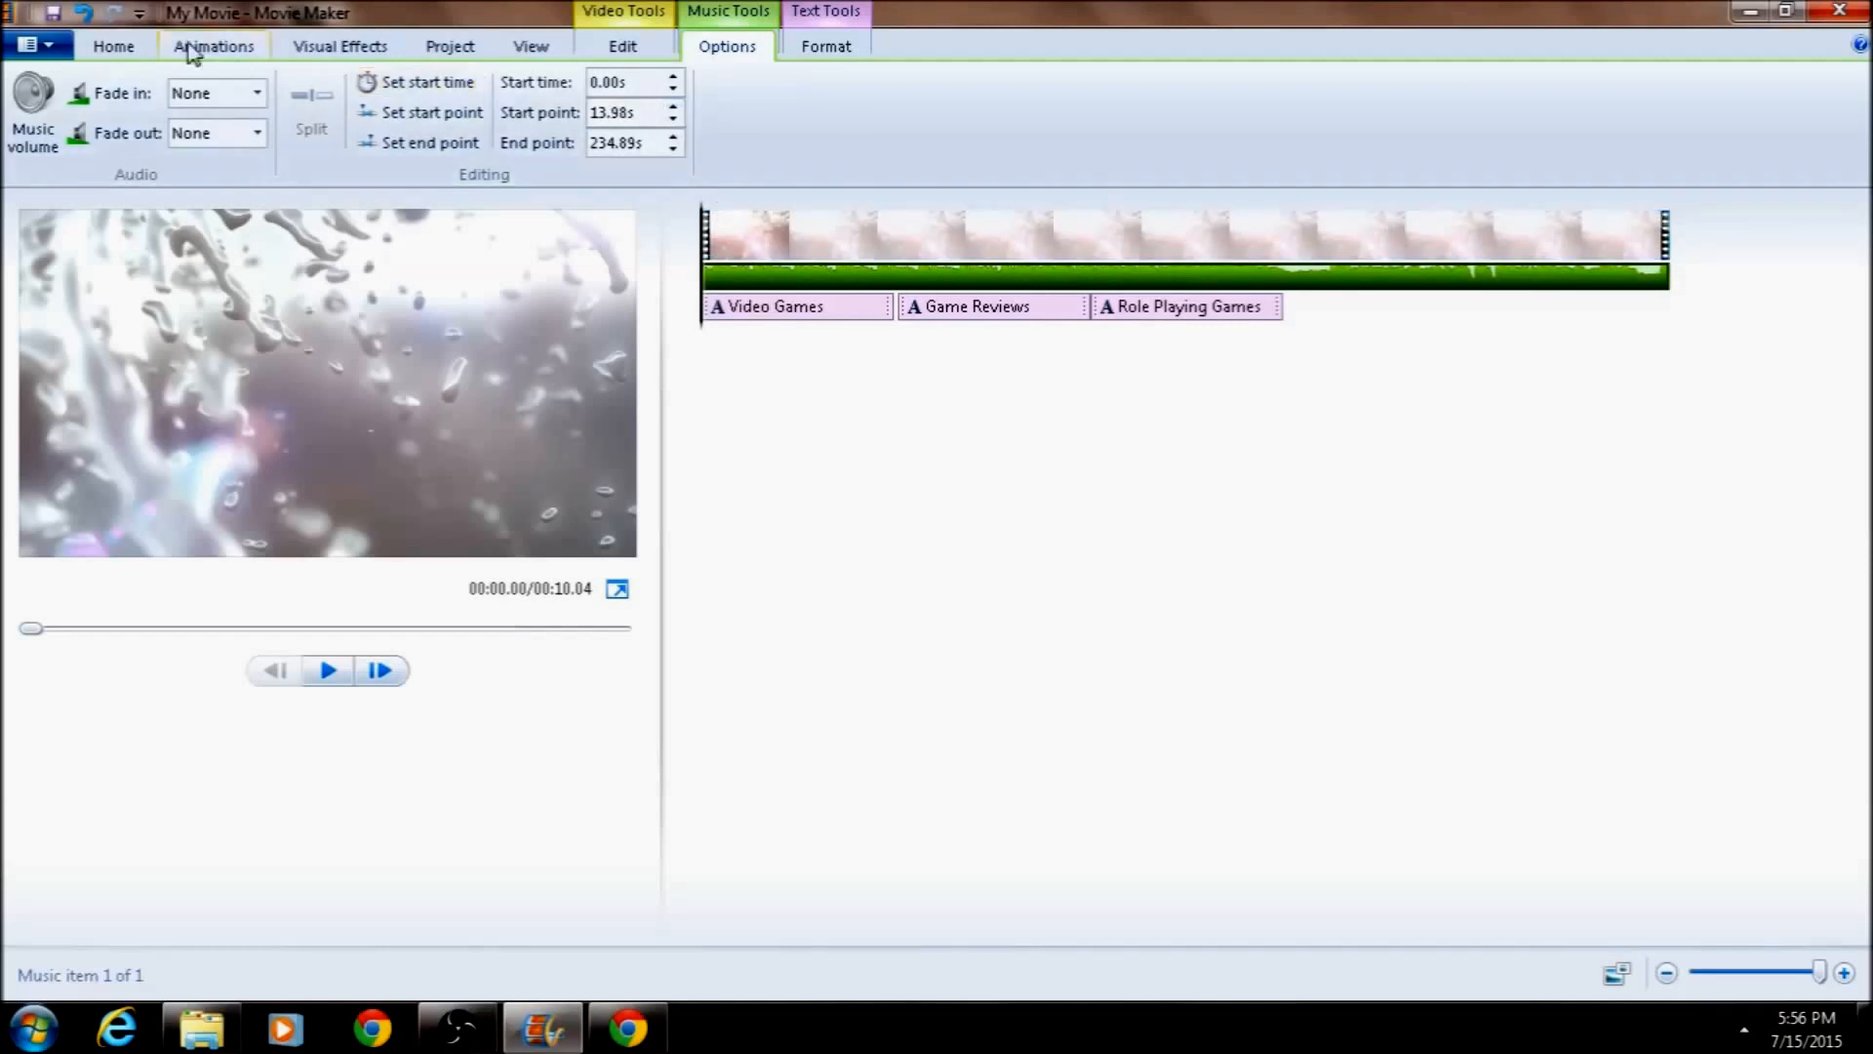
Review the presets available for saving the movie and leave without choosing one
{"action": "left_click", "coordinate": [41, 44]}
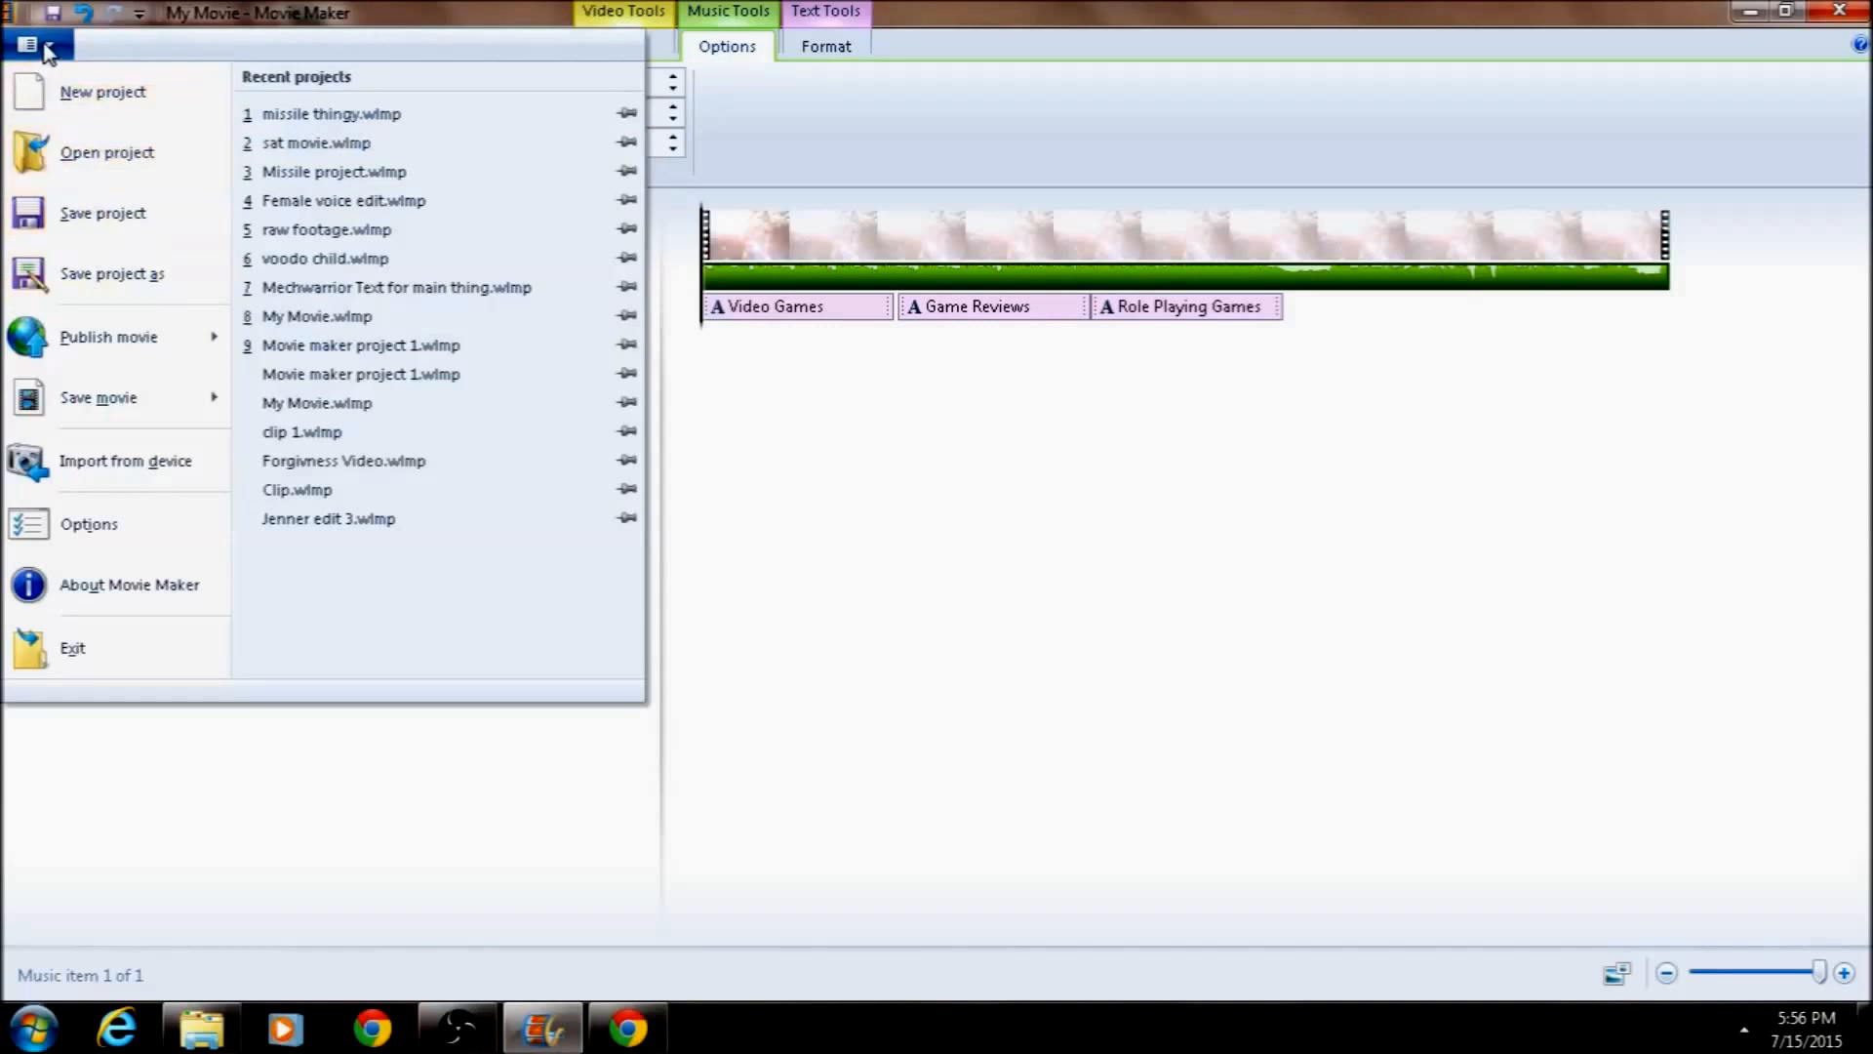
{"action": "left_click", "coordinate": [903, 134]}
{"action": "left_click", "coordinate": [115, 45]}
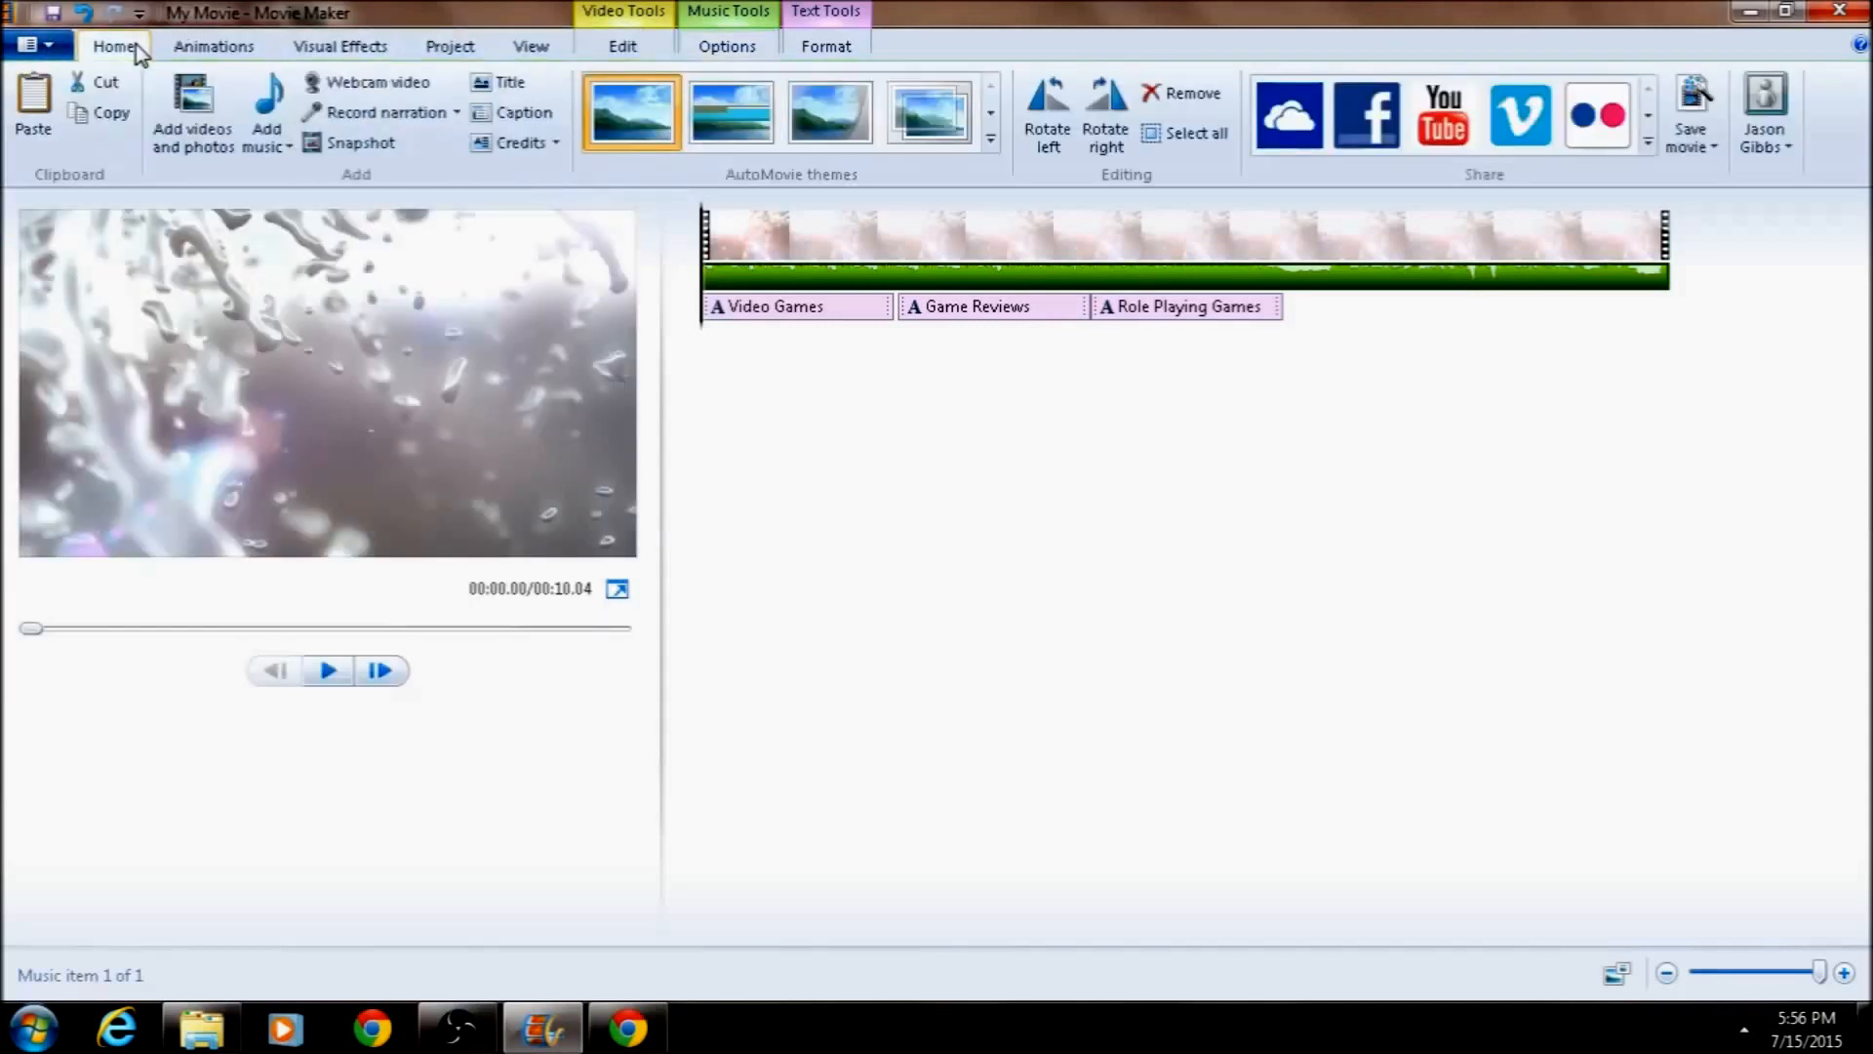
{"action": "left_click", "coordinate": [1712, 147]}
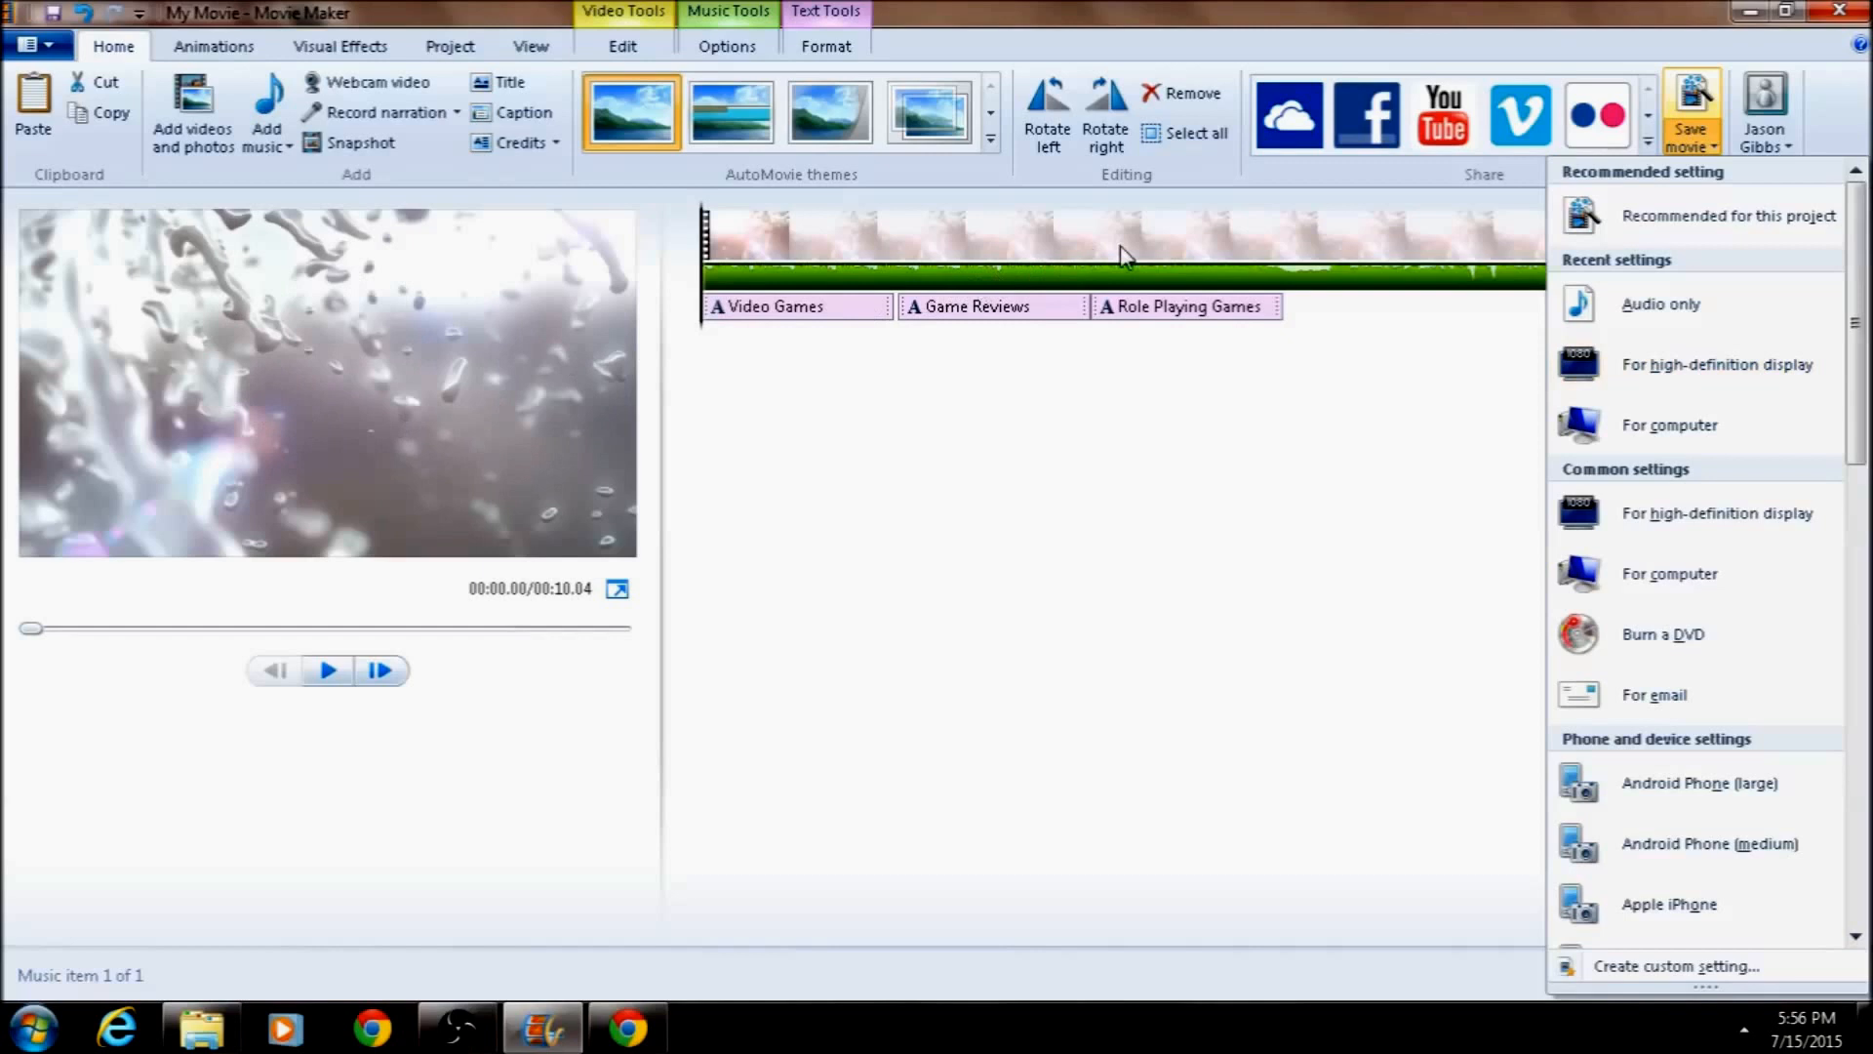
{"action": "left_click", "coordinate": [1322, 478]}
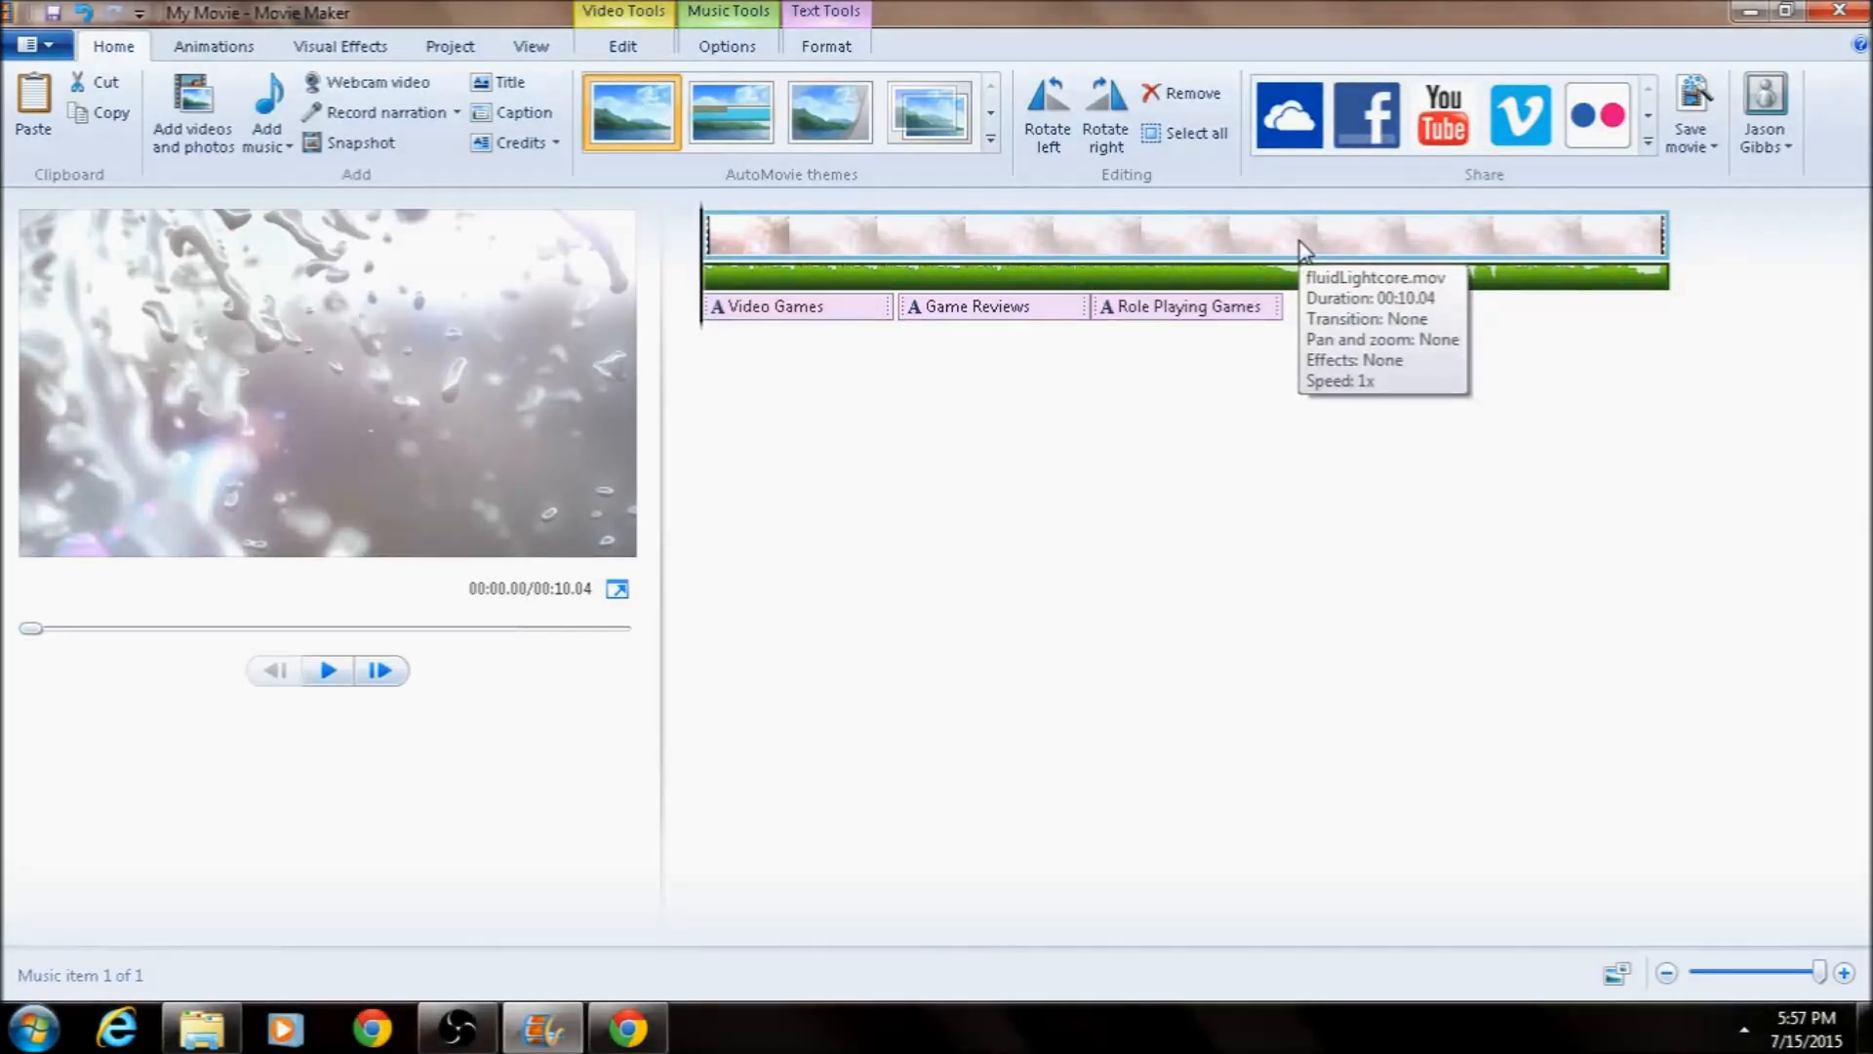
{"action": "left_click", "coordinate": [458, 1027]}
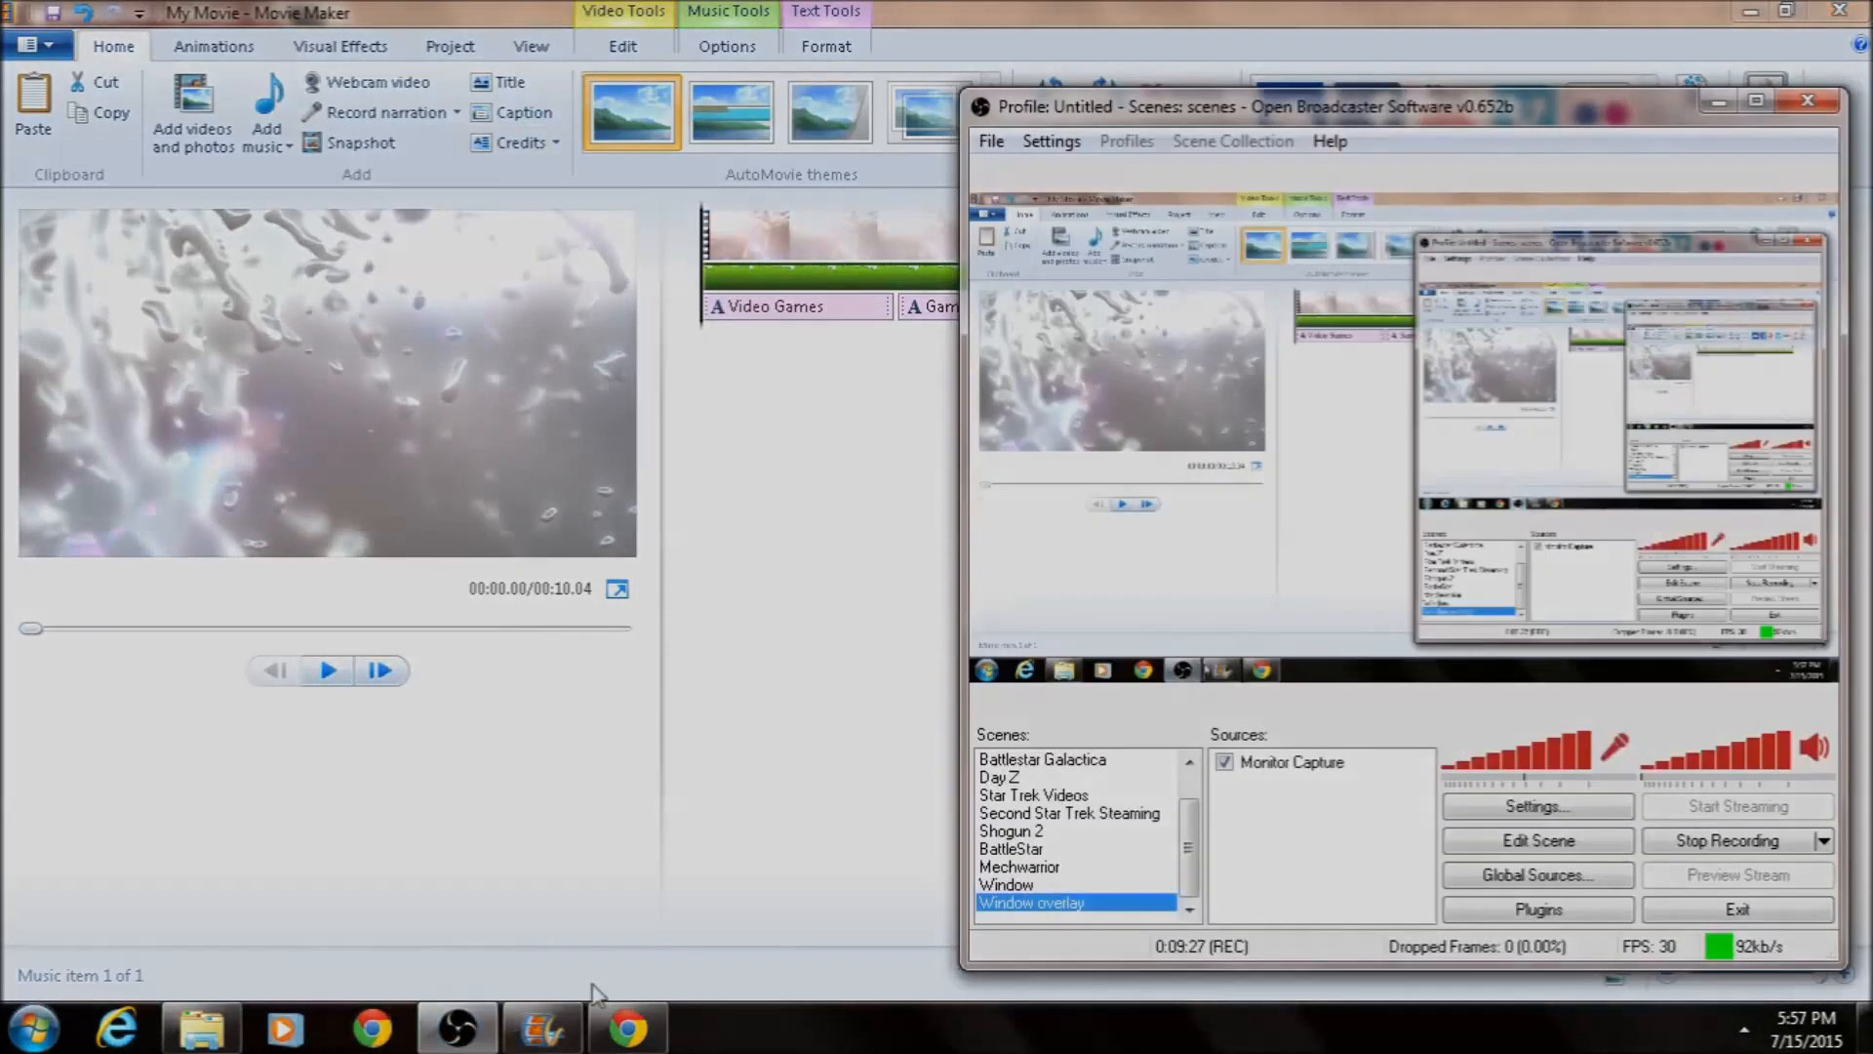